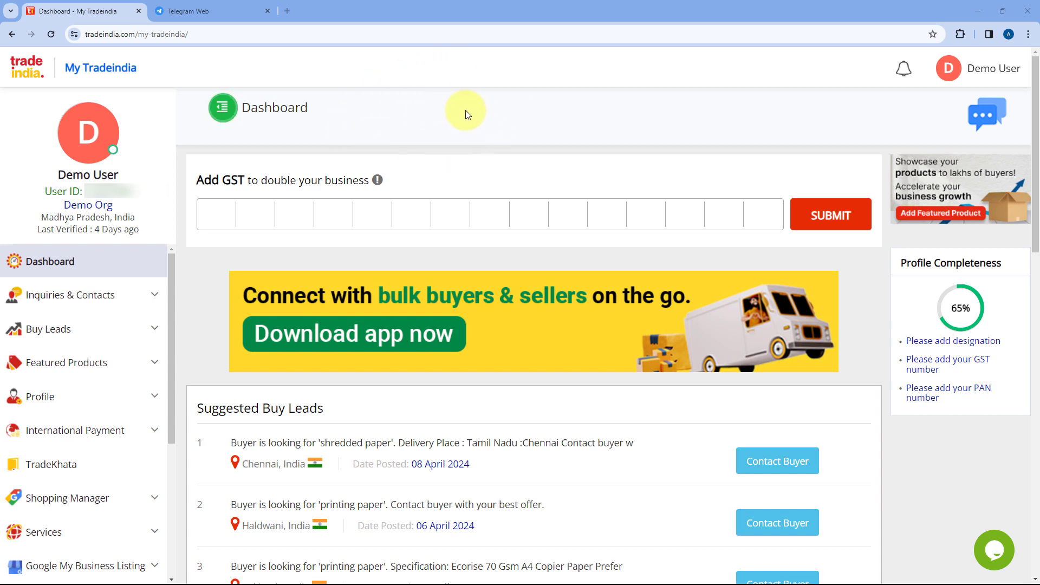
Step: Switch between the TradeIndia dashboard and the empty Telegram Web tab, ending on Telegram Web
click(222, 2)
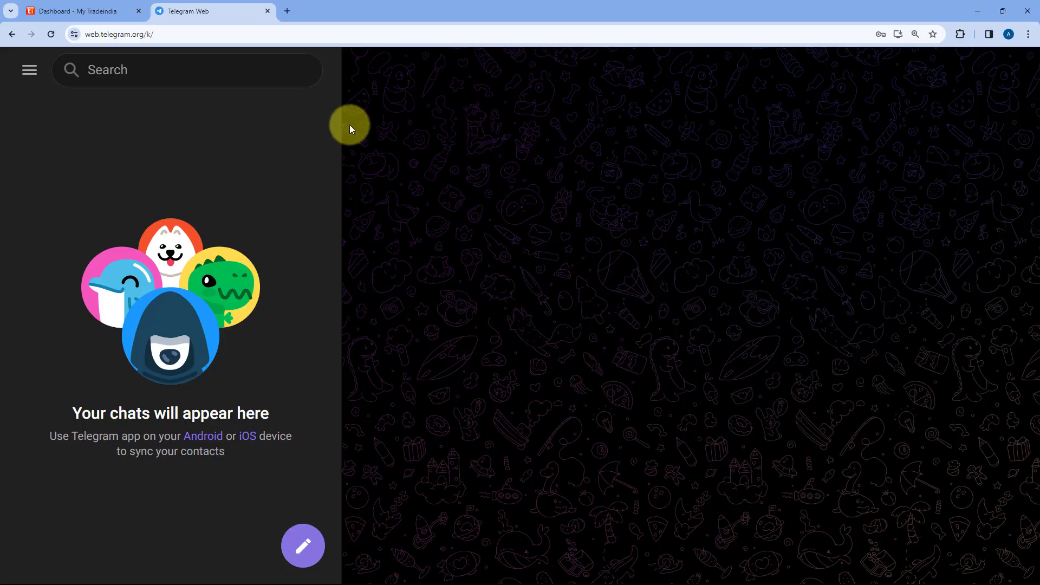
click(126, 9)
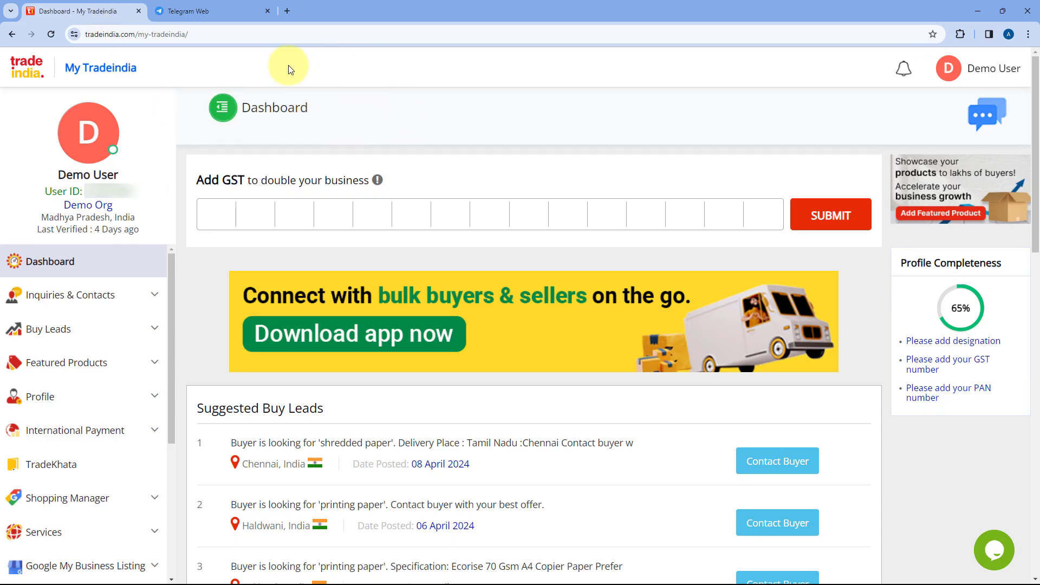
click(226, 9)
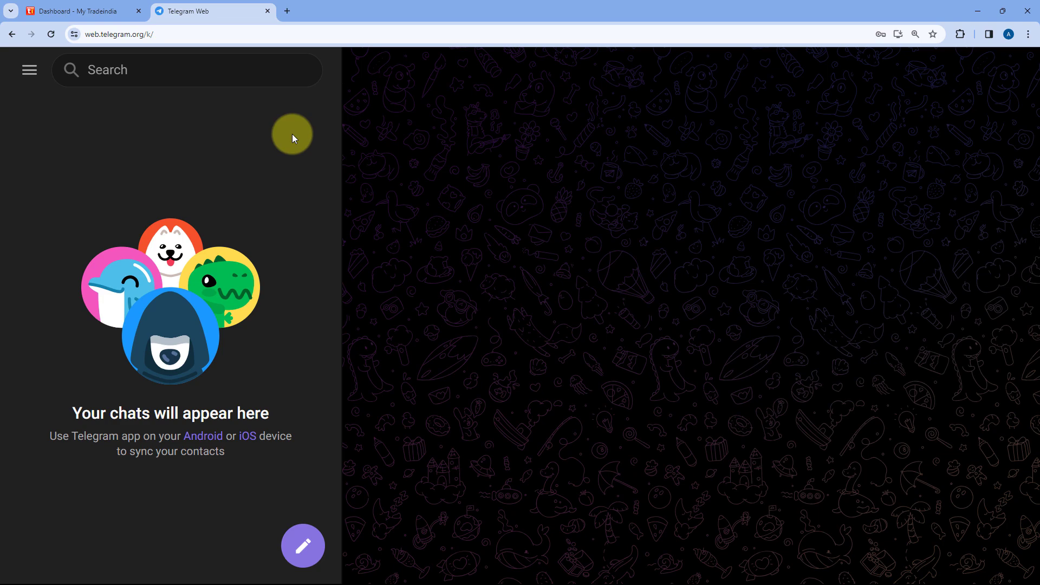
Step: Load pabbly.com/connect in a new tab, sign in, and access the Pabbly Connect app
click(287, 10)
text(pabbly.)
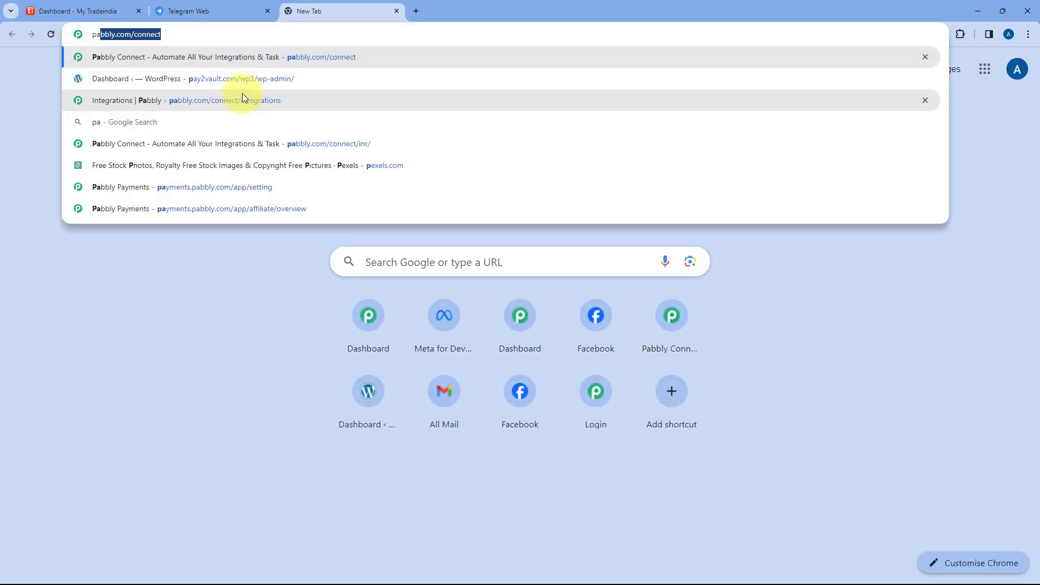
text(com)
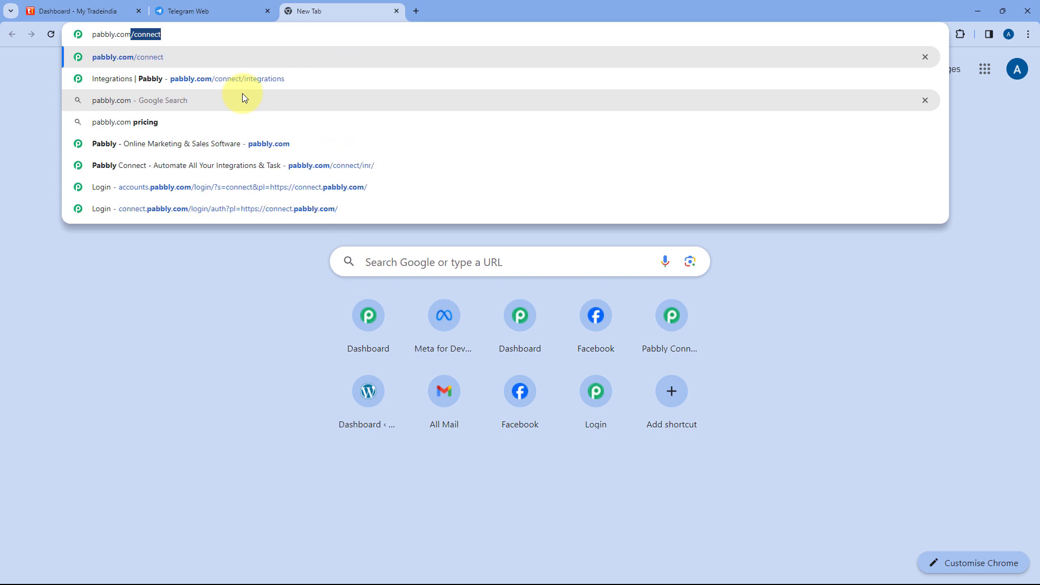
text(/connect)
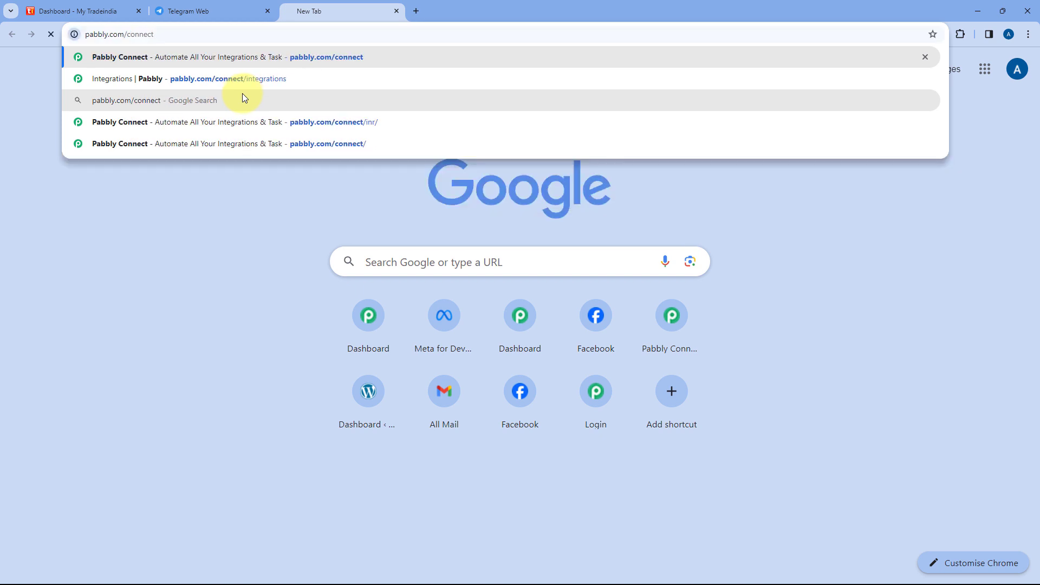
key(Return)
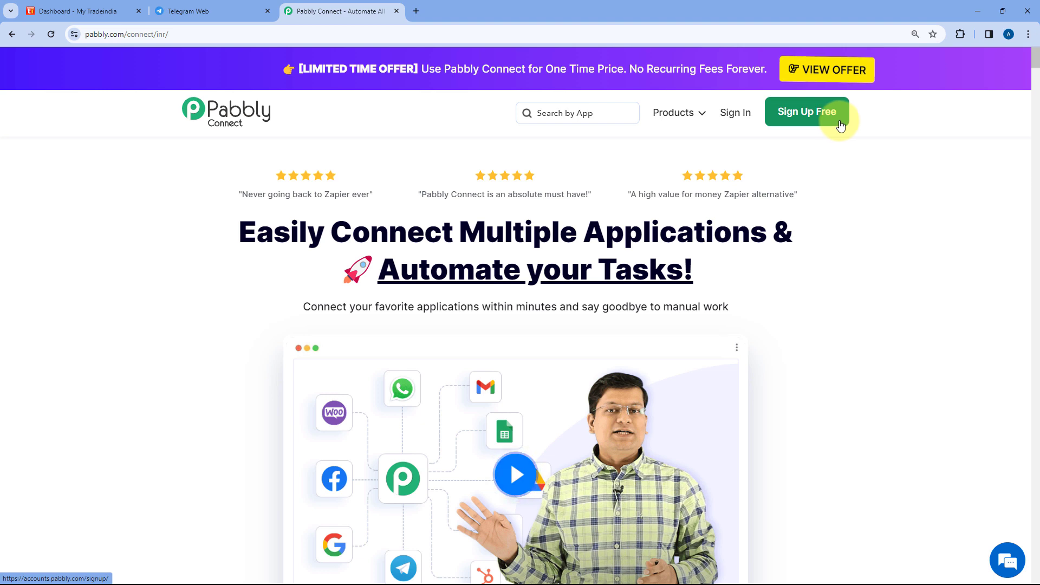
click(738, 119)
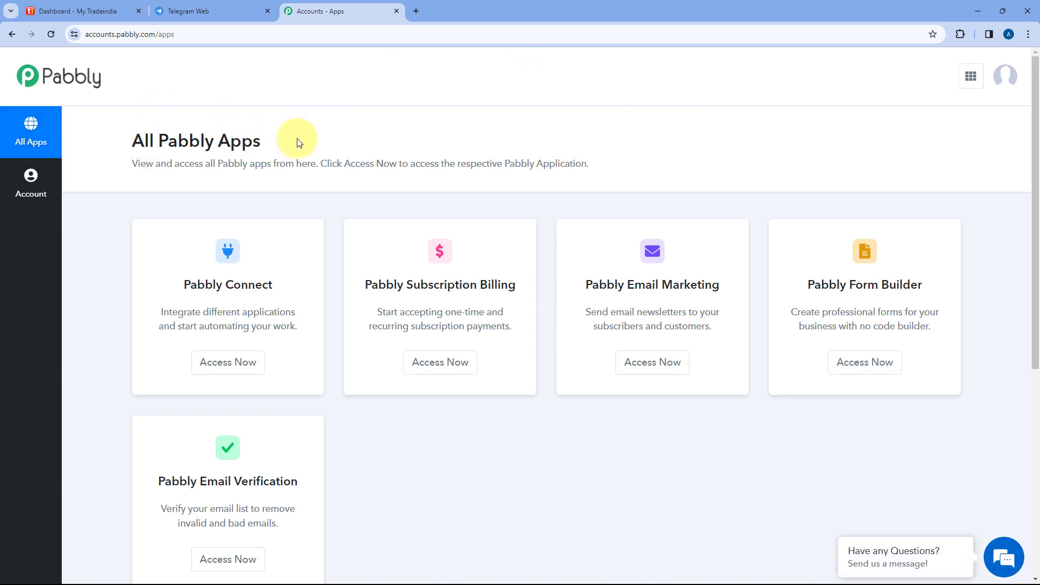
click(222, 371)
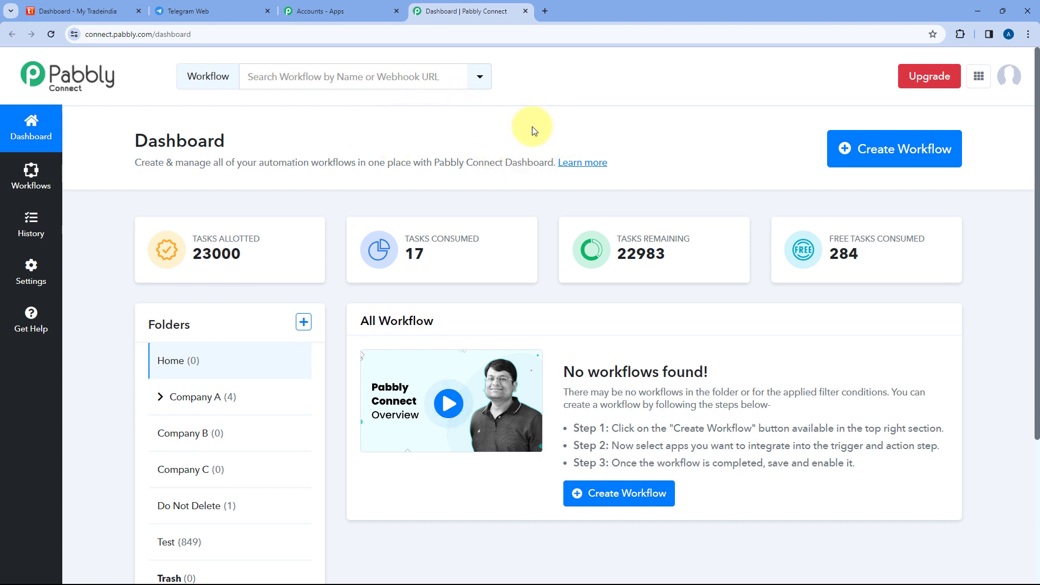
Step: Create a workflow named 'TradeIndia to Telegram', keeping it in the Home folder
click(893, 152)
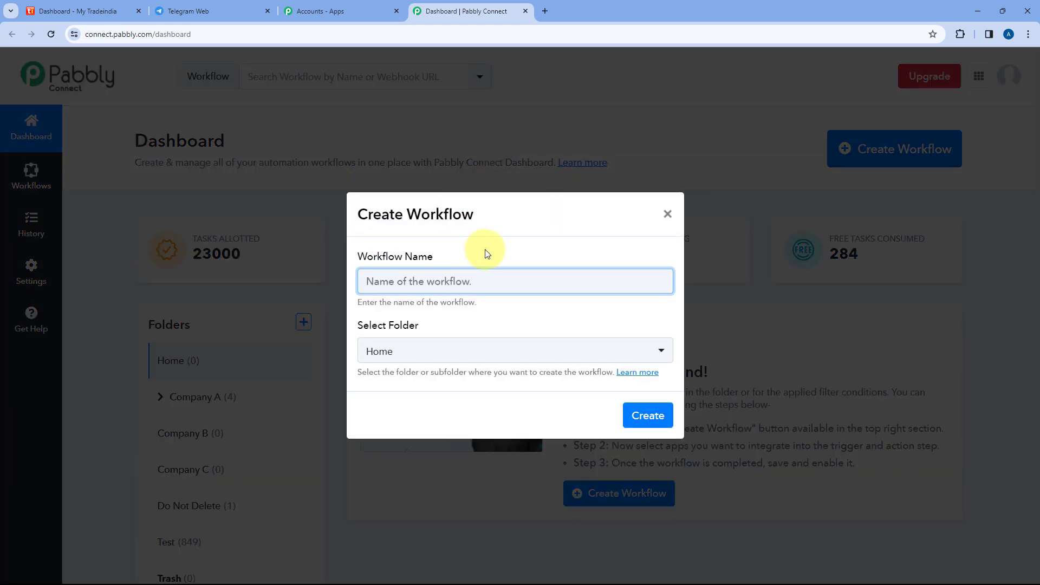
text(TradeIndia to Telegram)
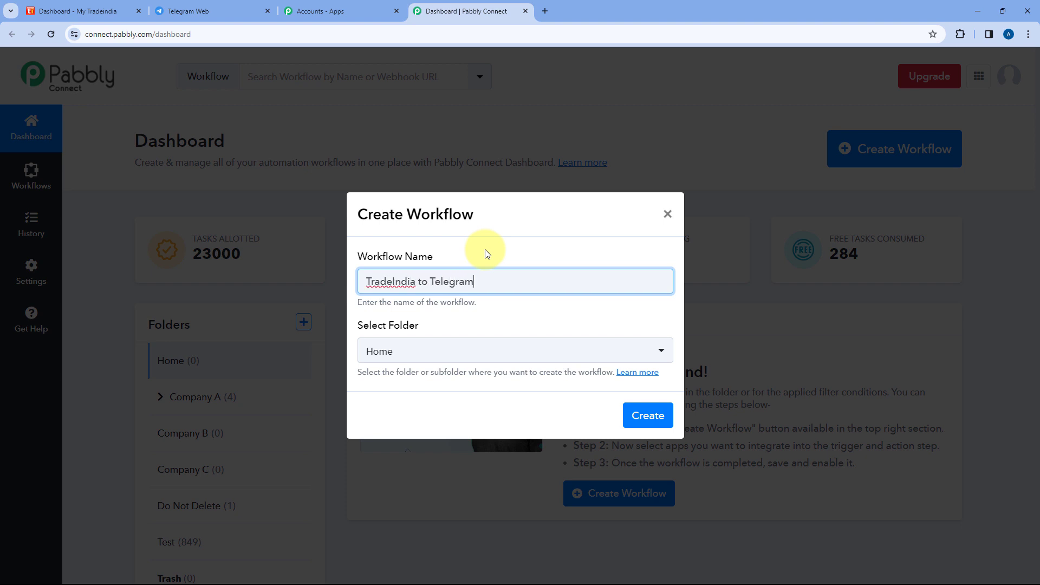
click(478, 352)
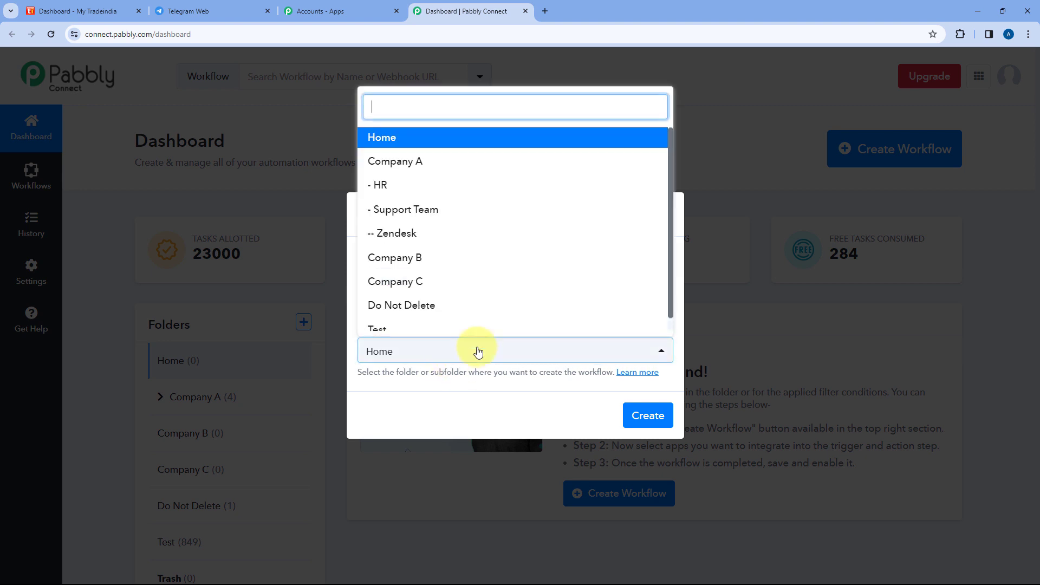
scroll(466, 206, down, 1)
scroll(457, 262, up, 1)
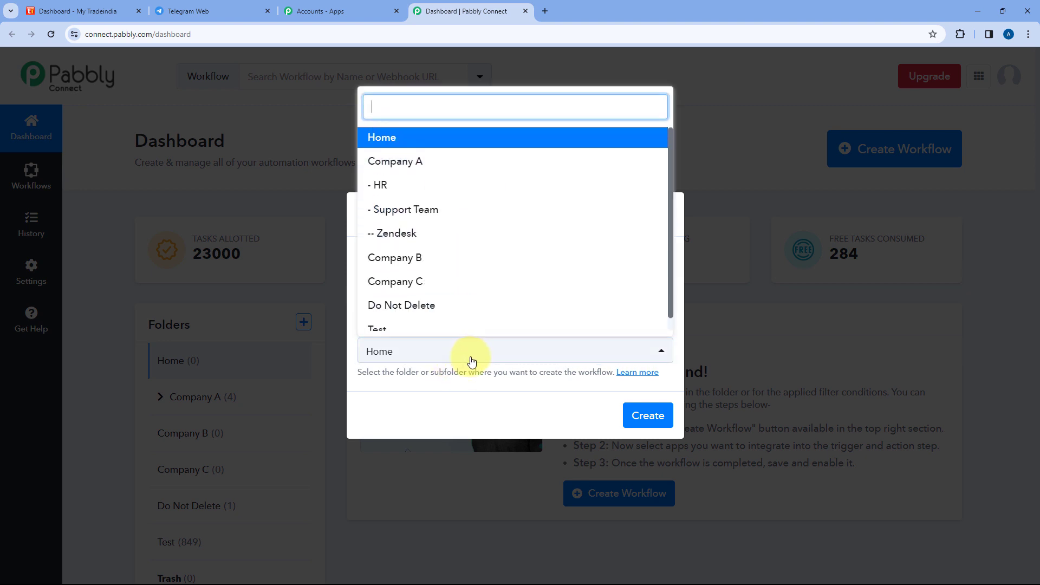
click(467, 356)
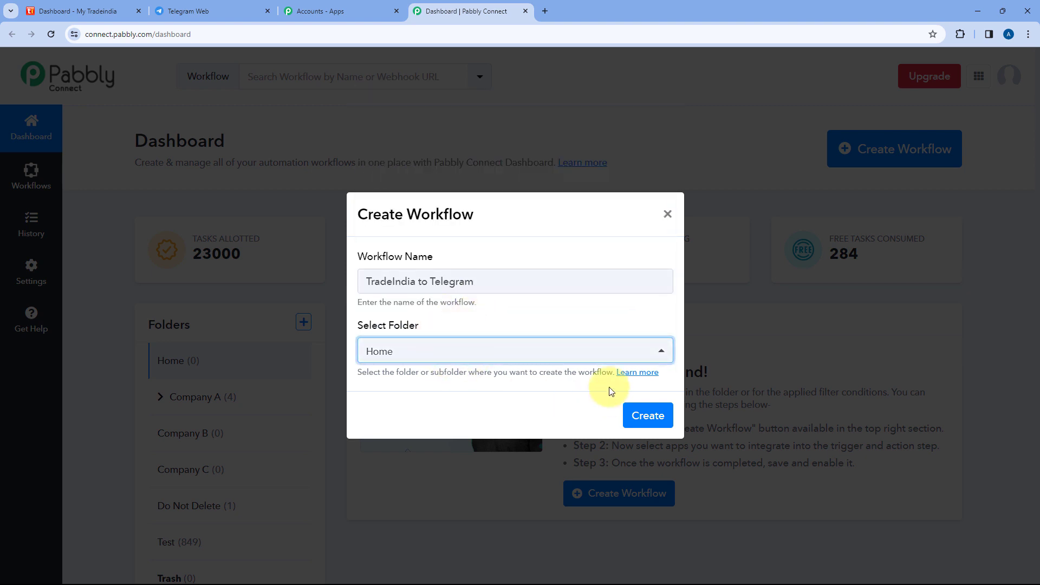
click(648, 416)
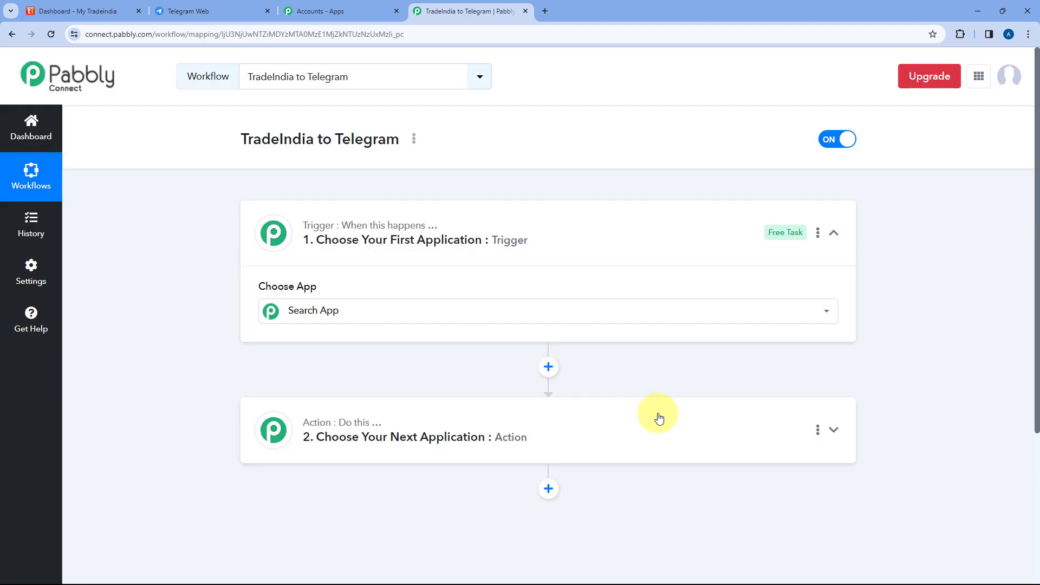
Step: Collapse and re-expand the trigger step to reveal the Choose App list
click(556, 218)
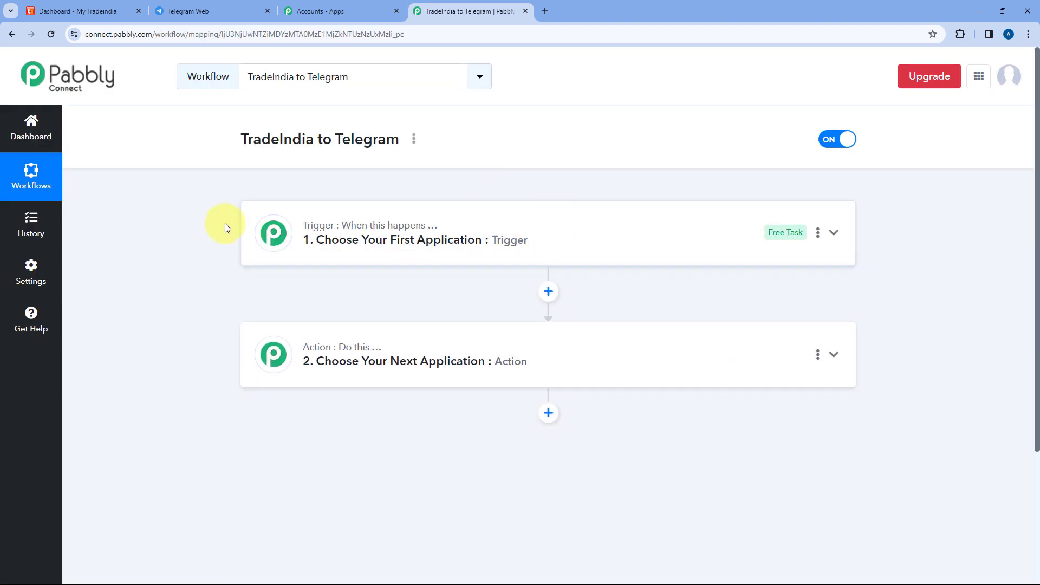
scroll(222, 223, down, 2)
scroll(220, 222, up, 1)
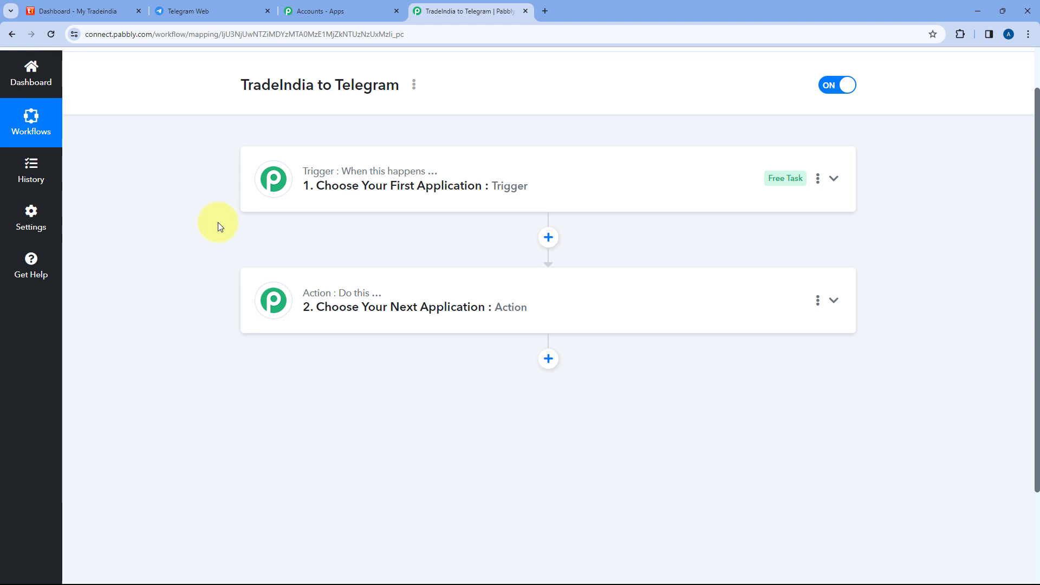
mouse_move(306, 176)
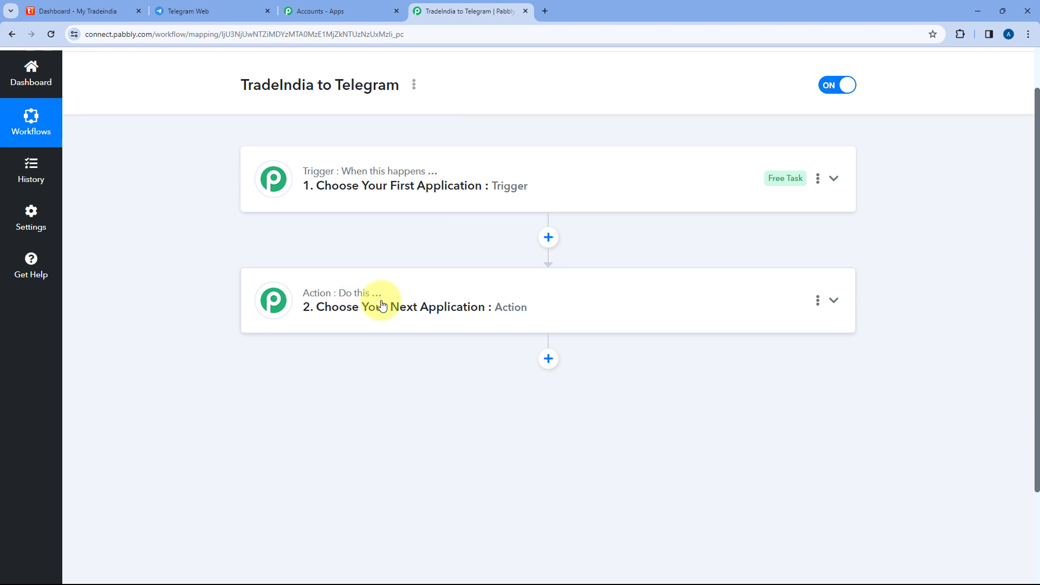
click(541, 181)
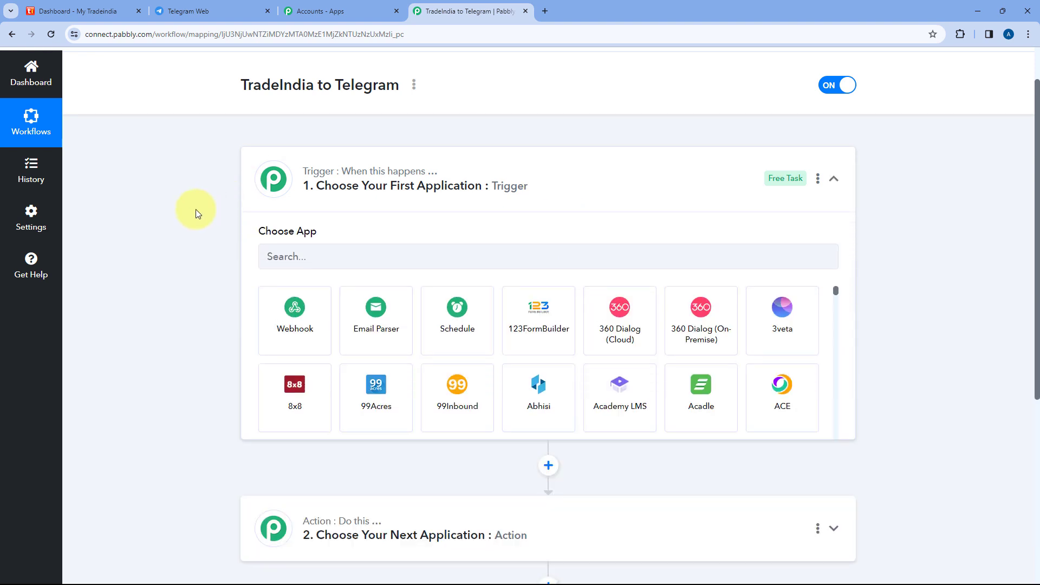
Step: Glance at the TradeIndia and Telegram Web tabs, then return to the workflow editor
scroll(193, 211, up, 1)
scroll(191, 212, down, 2)
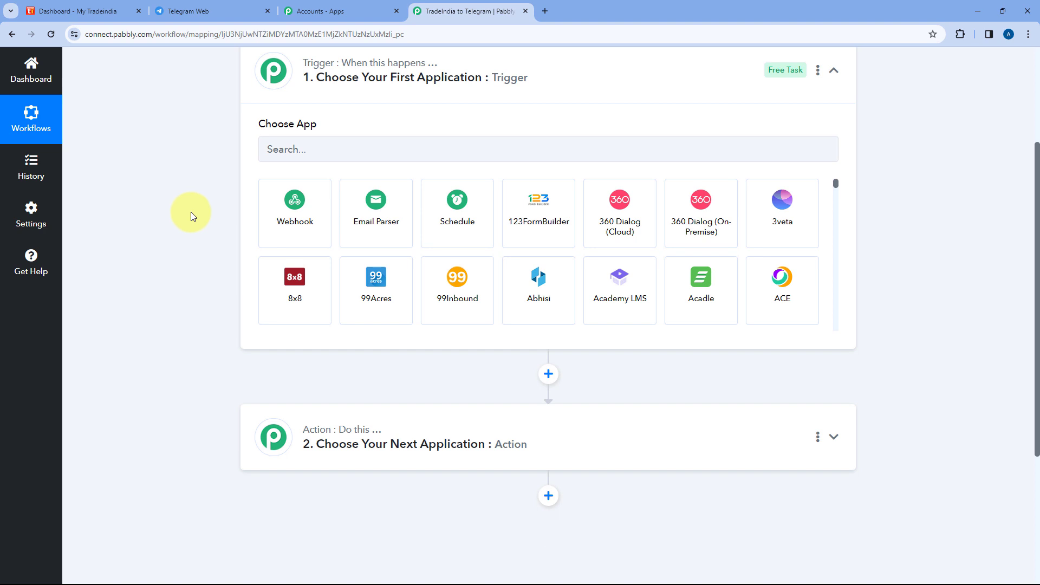
click(81, 11)
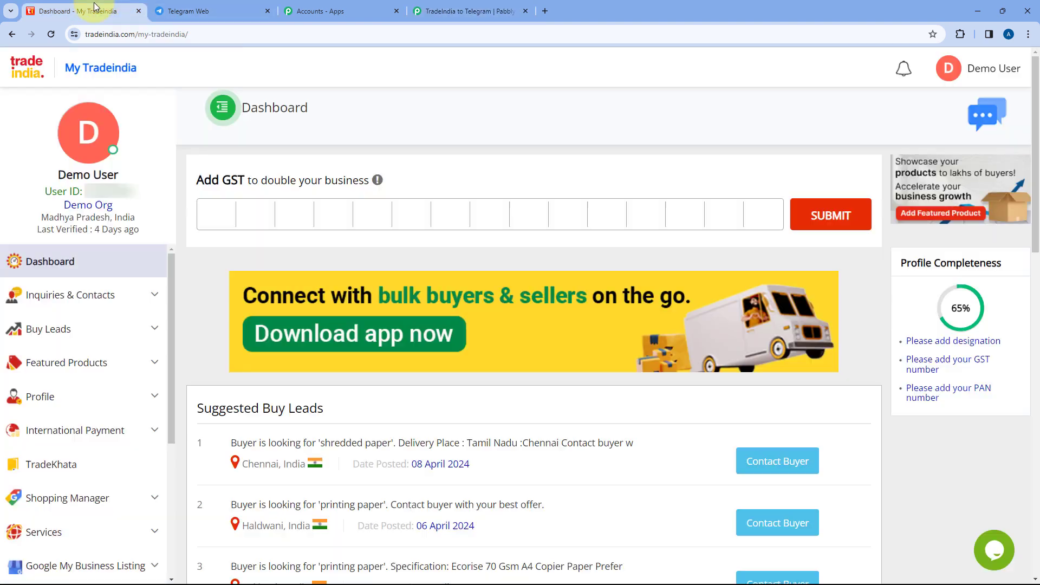
click(510, 7)
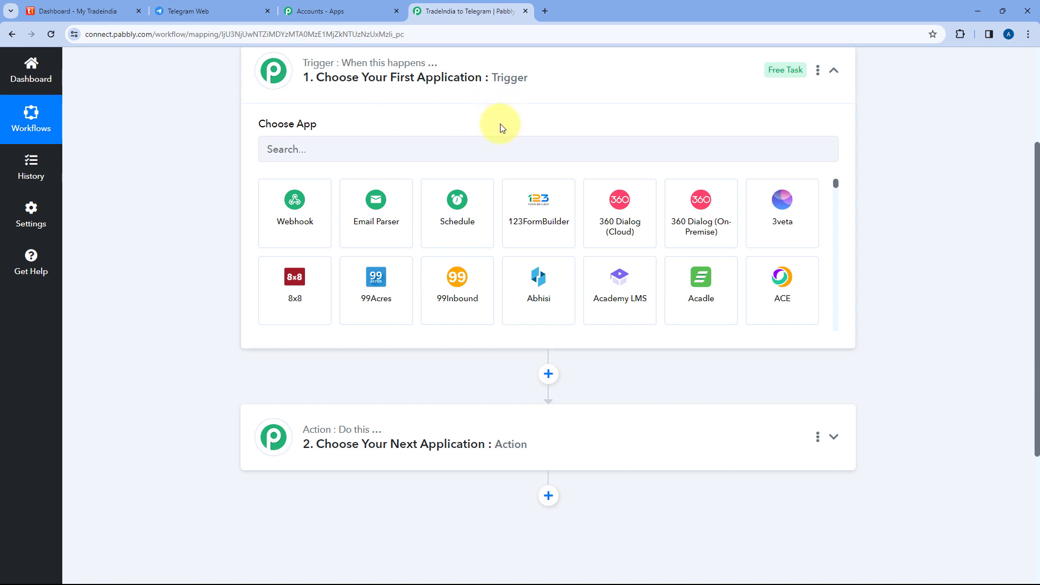
scroll(495, 128, down, 1)
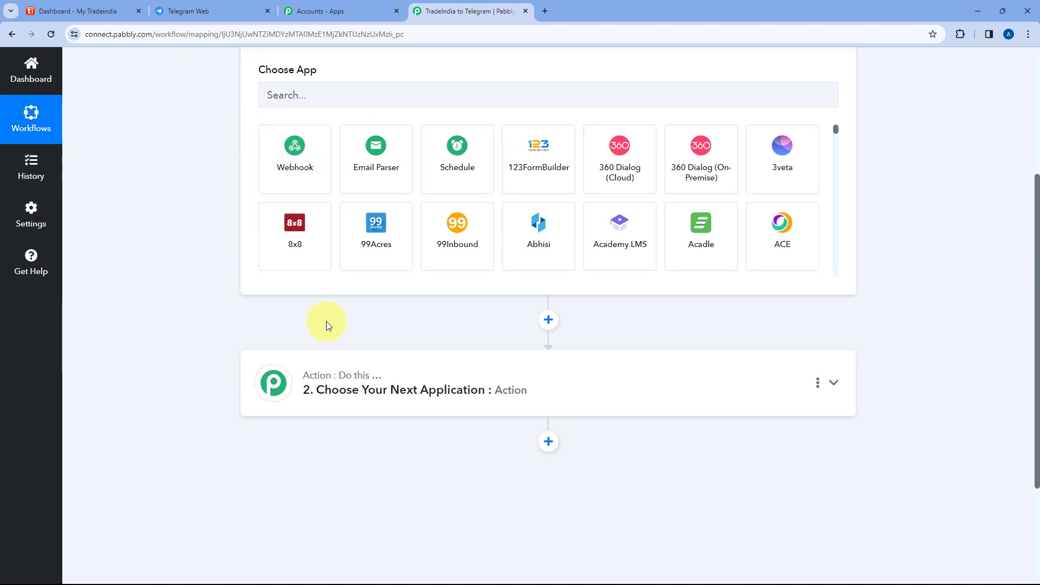
click(204, 11)
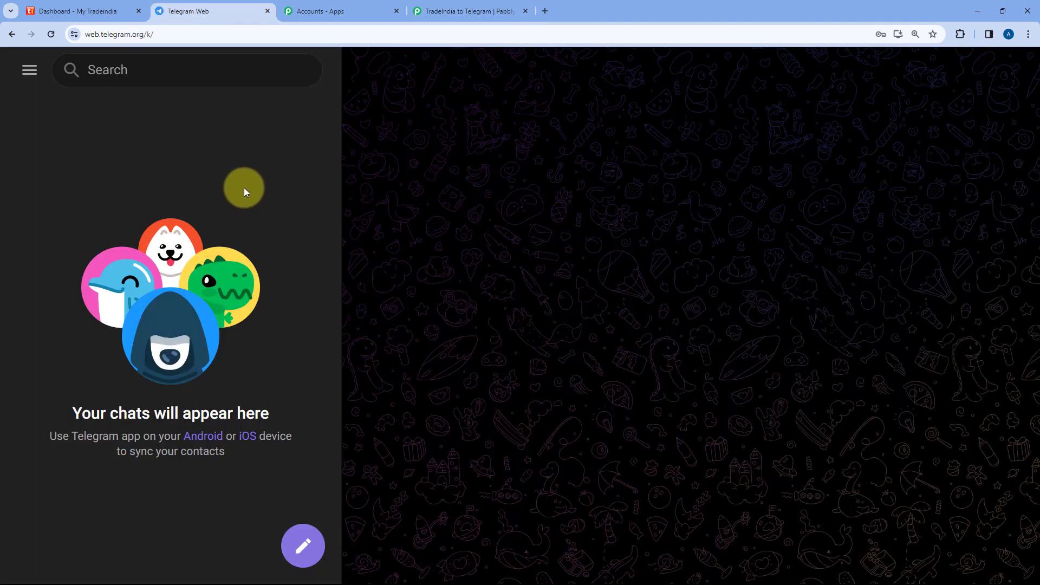
click(474, 8)
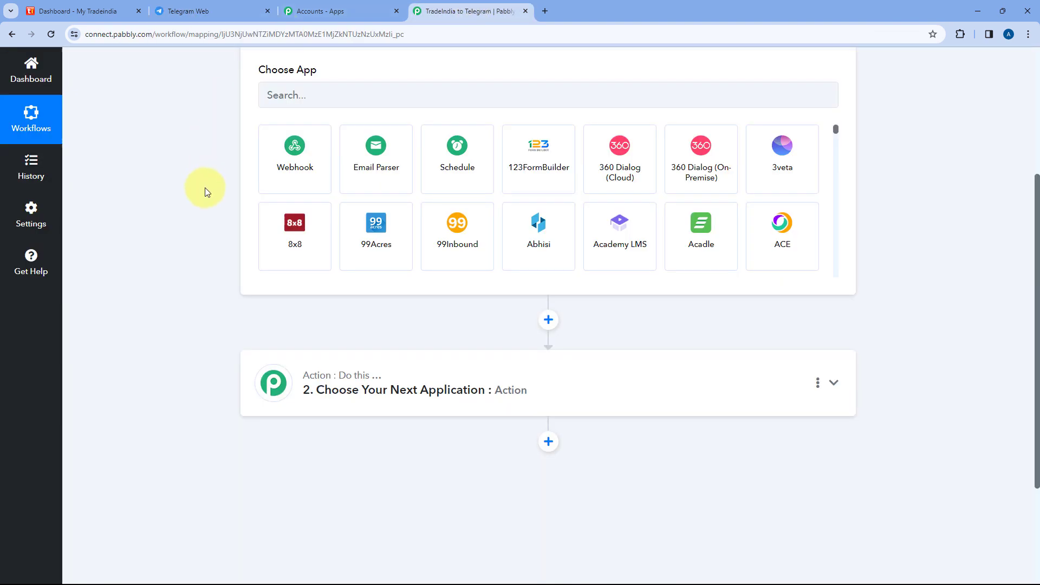
scroll(204, 244, up, 2)
Step: Set the trigger to TradeIndia with the Capture Leads event and begin connecting an account
click(304, 202)
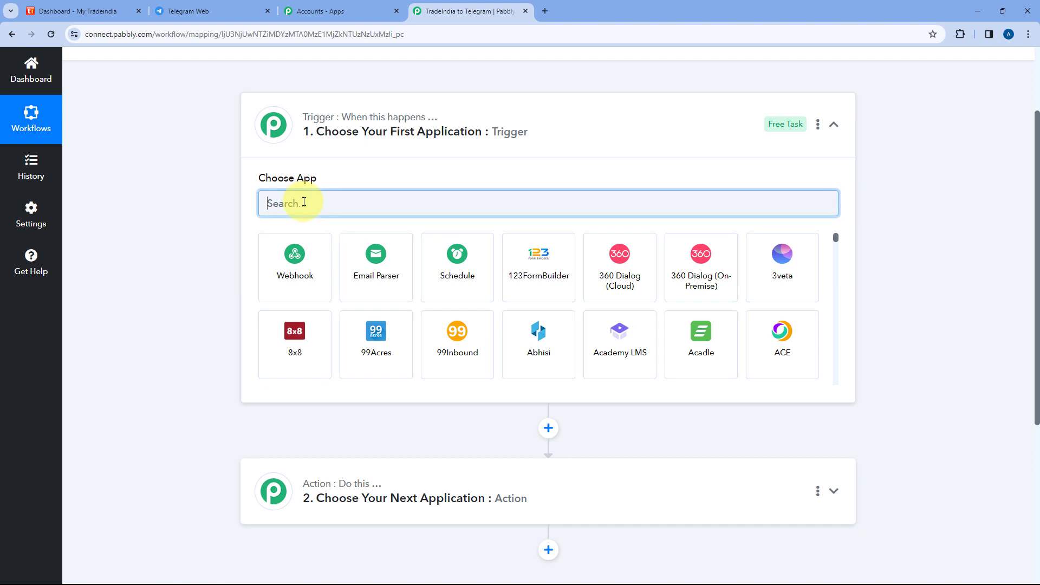
text(Trade)
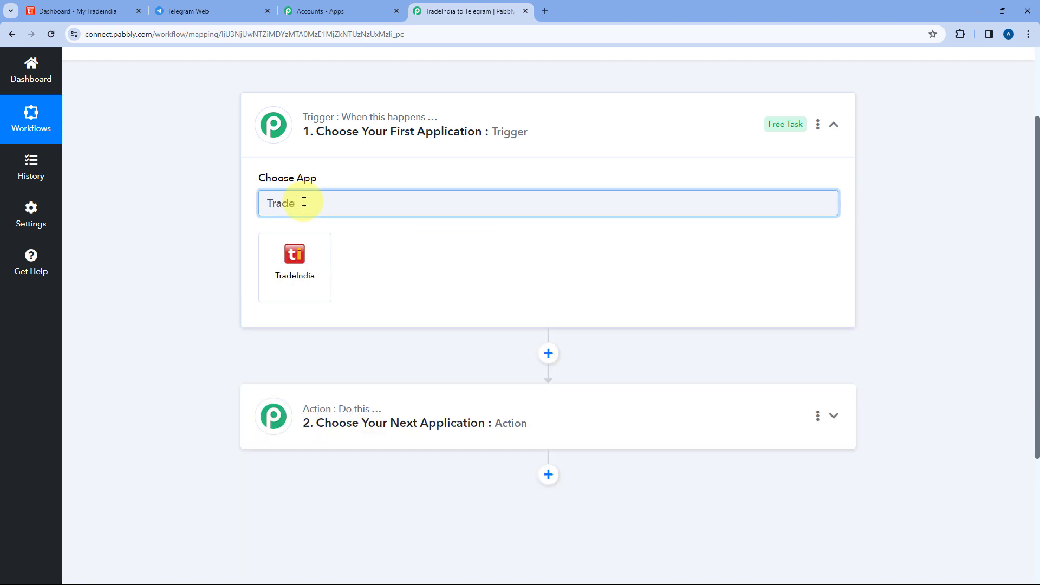
click(310, 265)
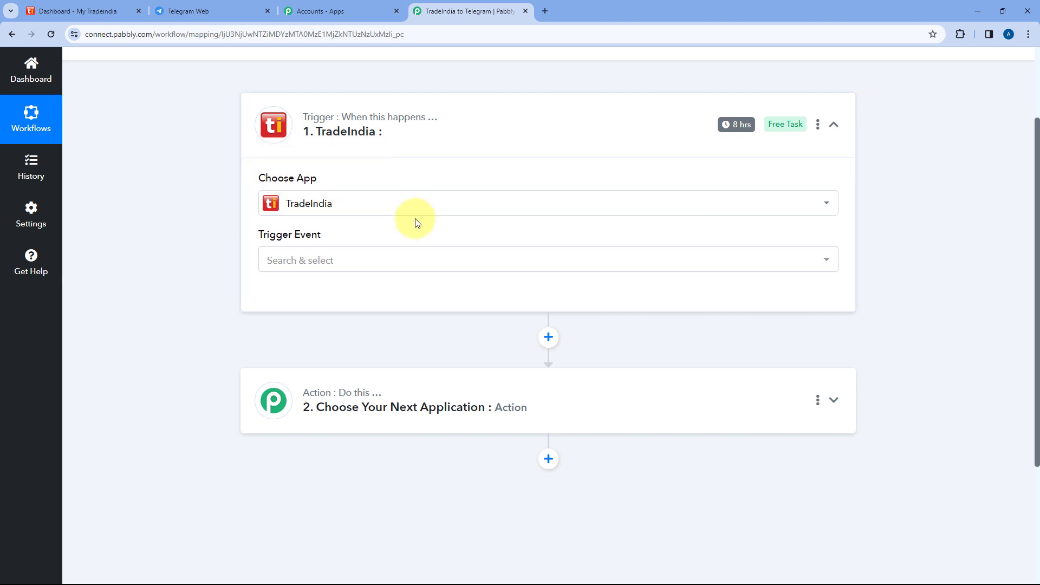
click(343, 261)
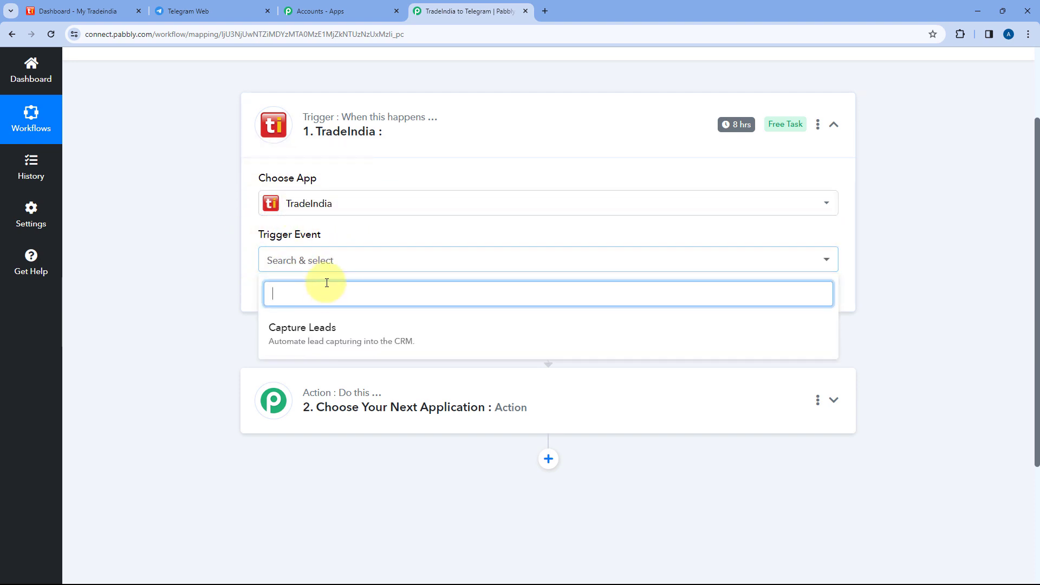
click(335, 334)
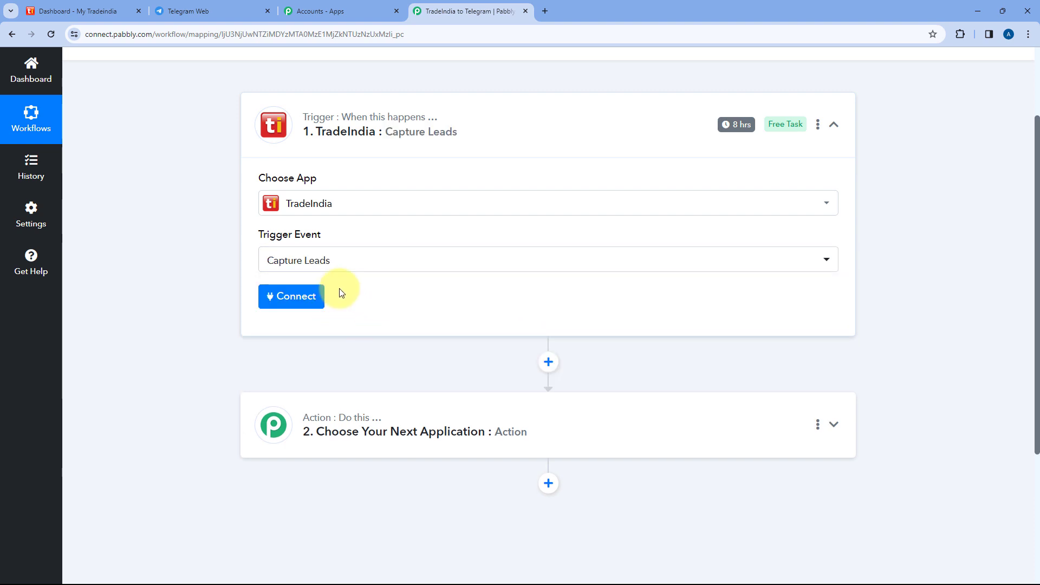
click(291, 298)
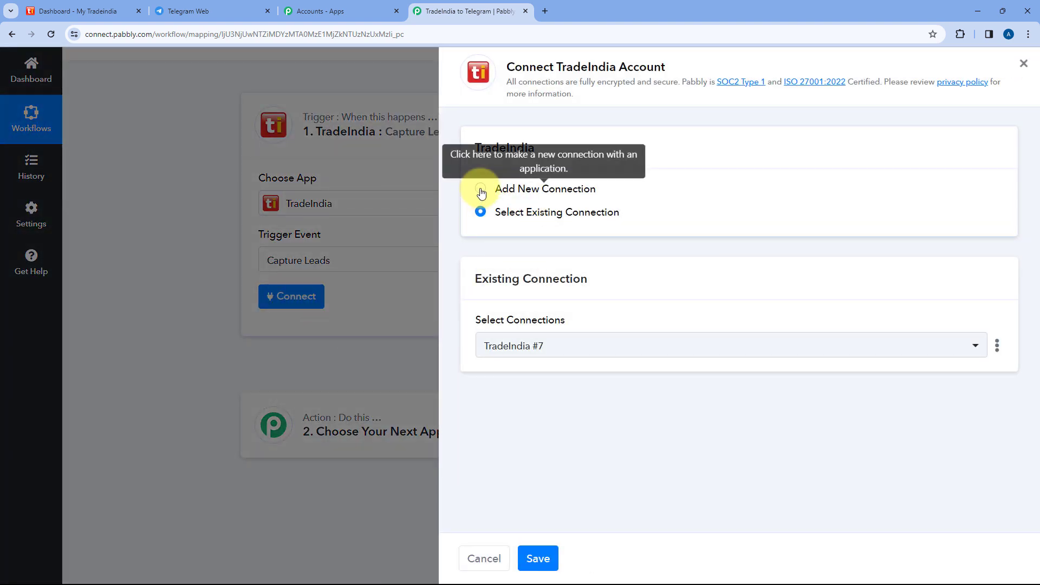
Step: Choose Add New Connection, read the API setup instructions, then go to the TradeIndia dashboard
click(480, 190)
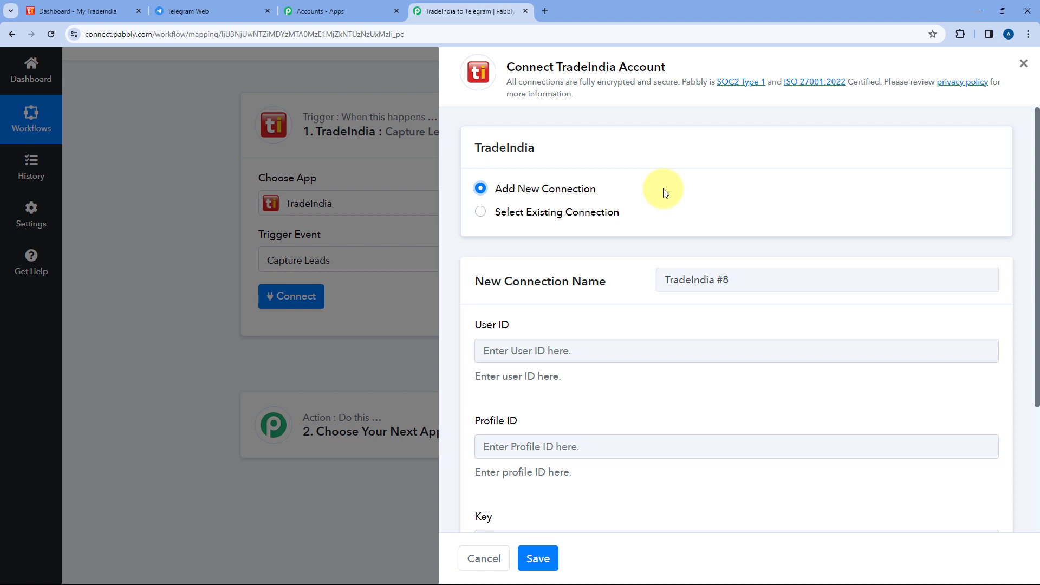
scroll(663, 192, down, 3)
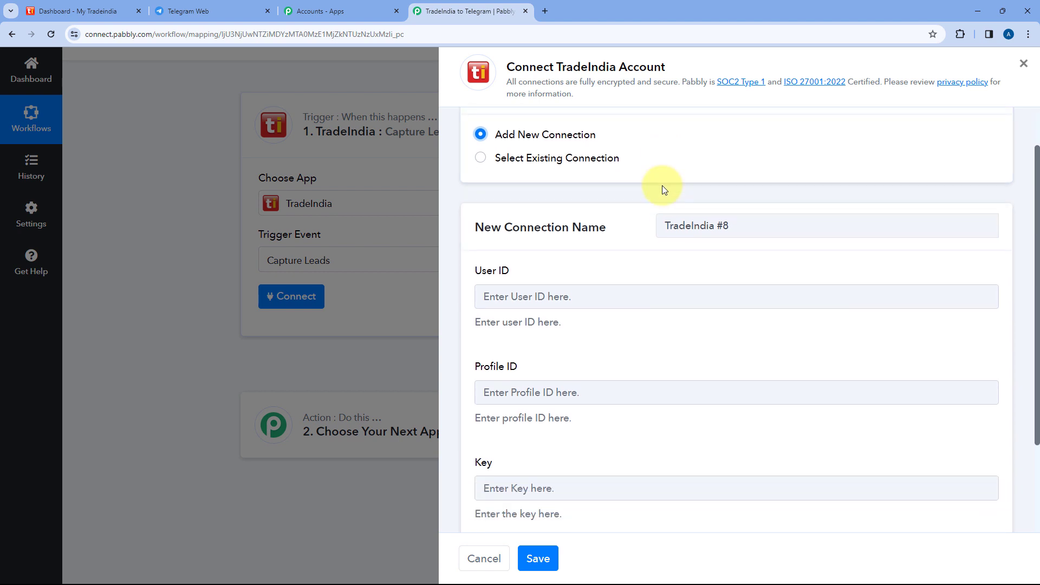
scroll(644, 220, up, 1)
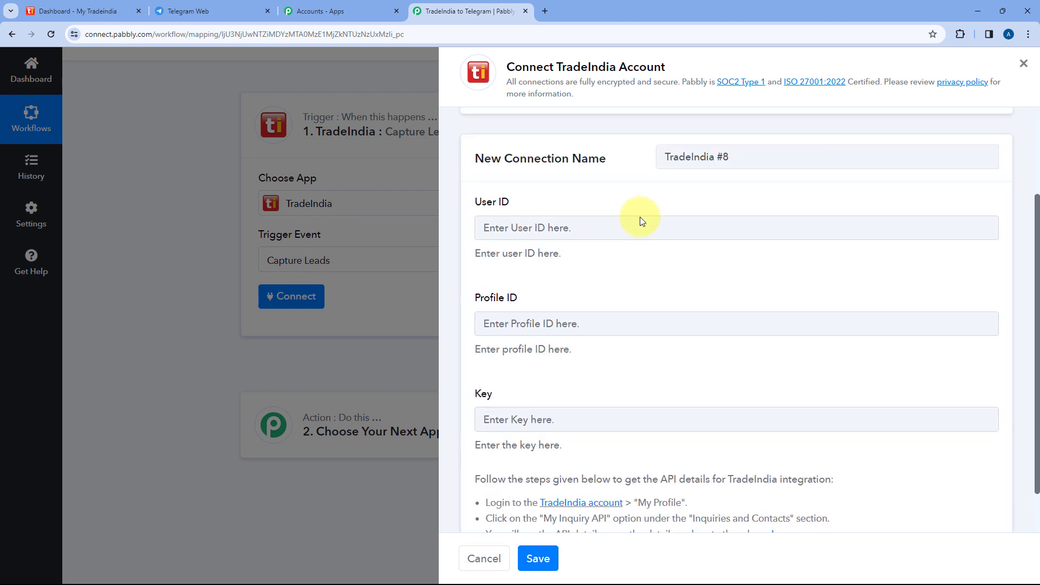
scroll(641, 221, down, 1)
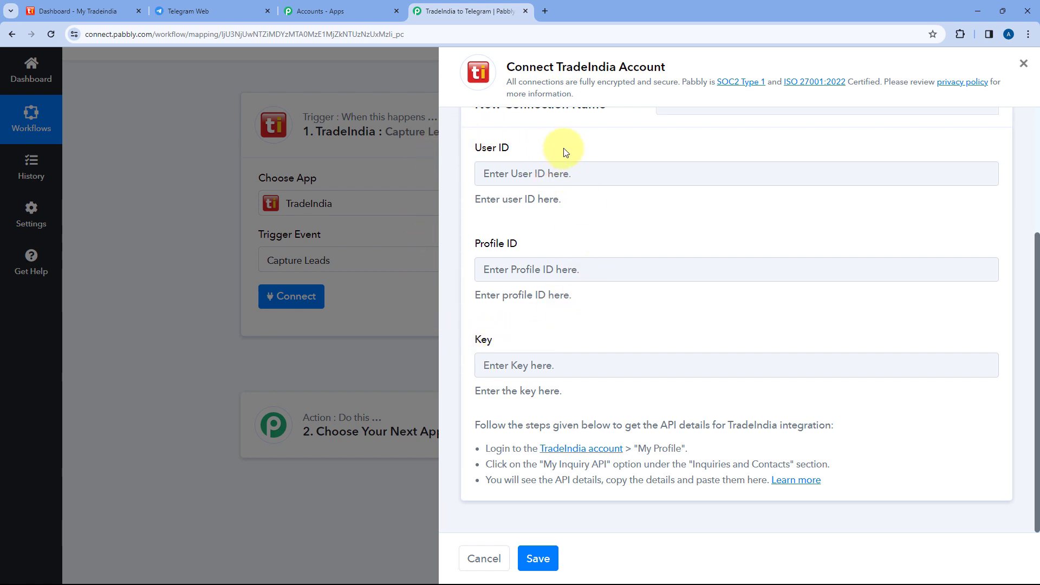
drag(469, 427, 857, 482)
click(856, 483)
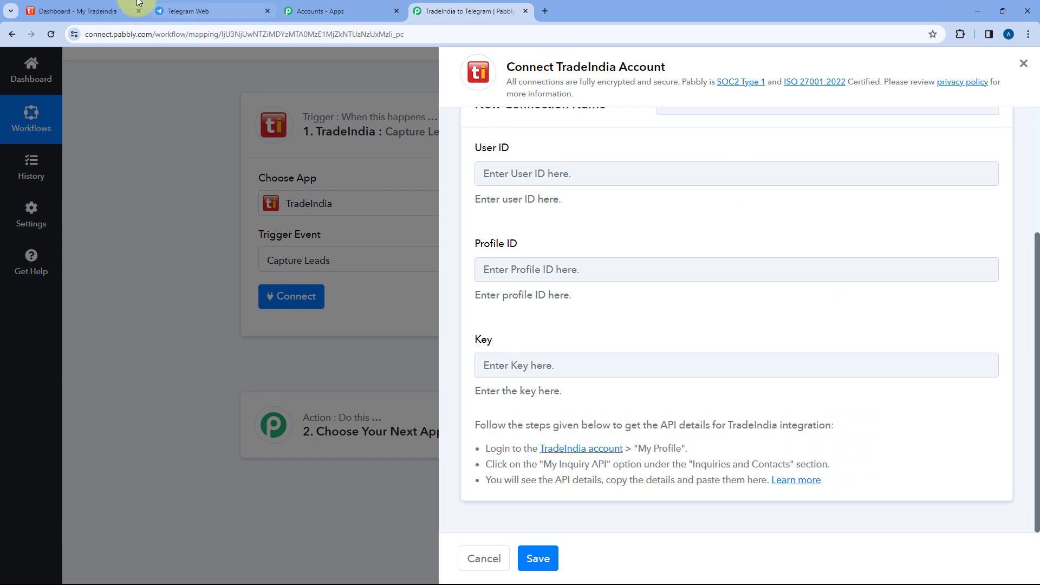
click(76, 11)
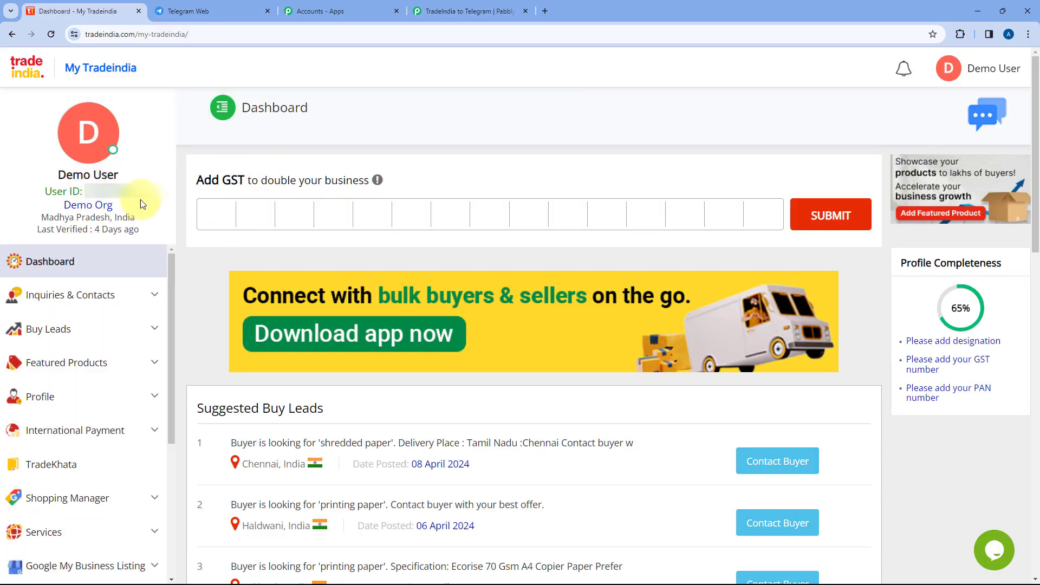
Step: Open Inquiries & Contacts > My Inquiry API and put the userid into Pabbly's User ID field
click(150, 295)
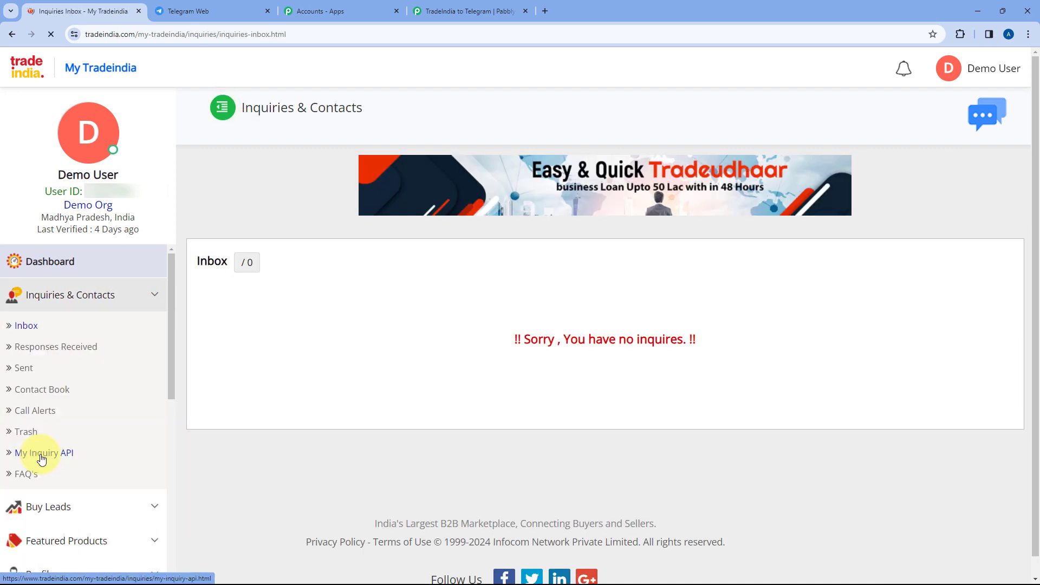
click(42, 458)
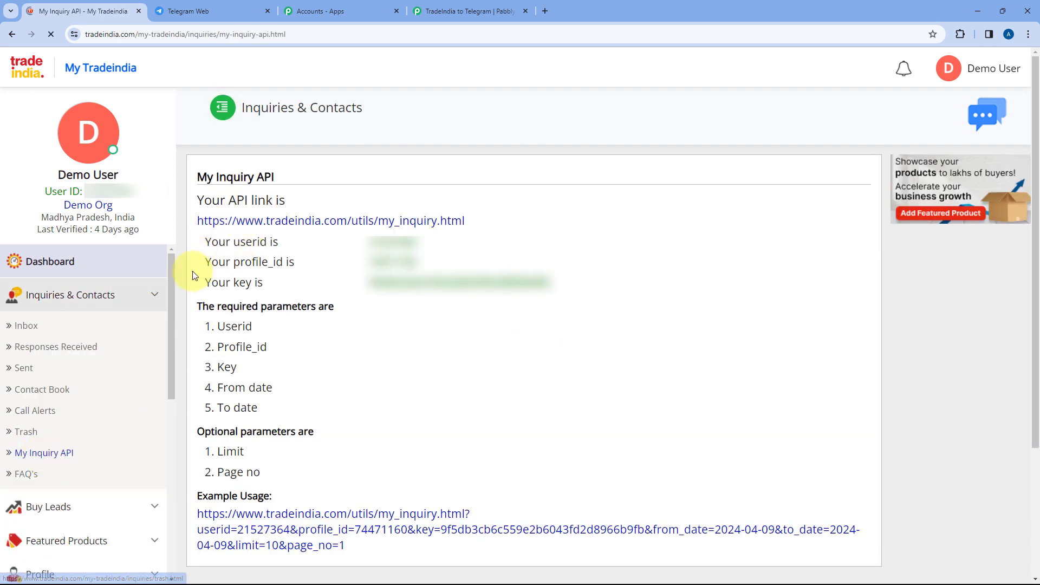
drag(361, 270, 509, 280)
drag(374, 239, 383, 242)
right_click(383, 242)
double_click(374, 243)
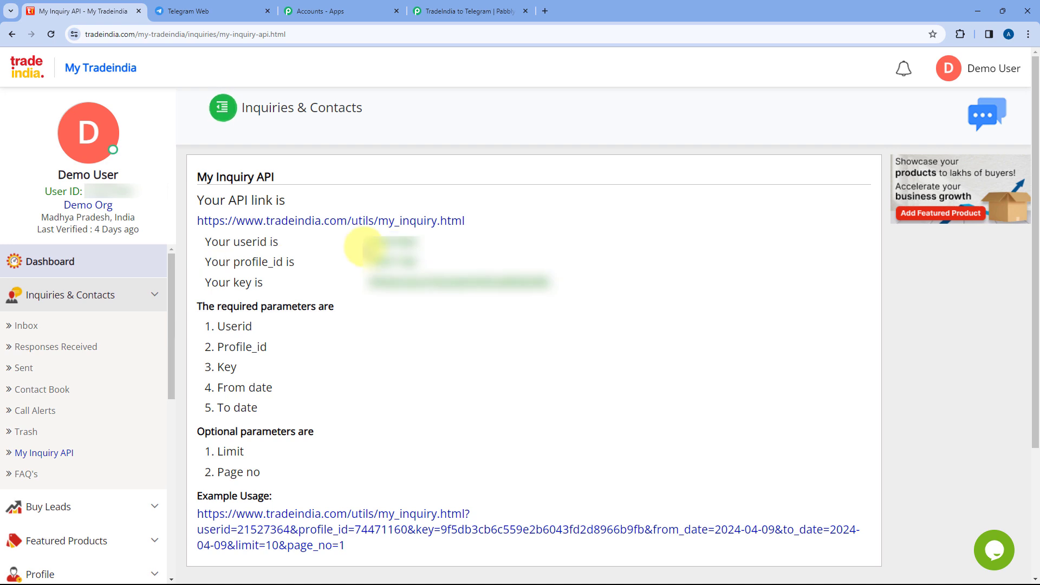
click(473, 11)
click(499, 173)
Step: Paste the profile_id into the Profile ID field, then copy the TradeIndia key
click(81, 11)
double_click(382, 261)
key(ctrl+c)
click(472, 11)
click(547, 269)
key(ctrl+v)
click(119, 6)
drag(557, 295, 369, 297)
key(ctrl+c)
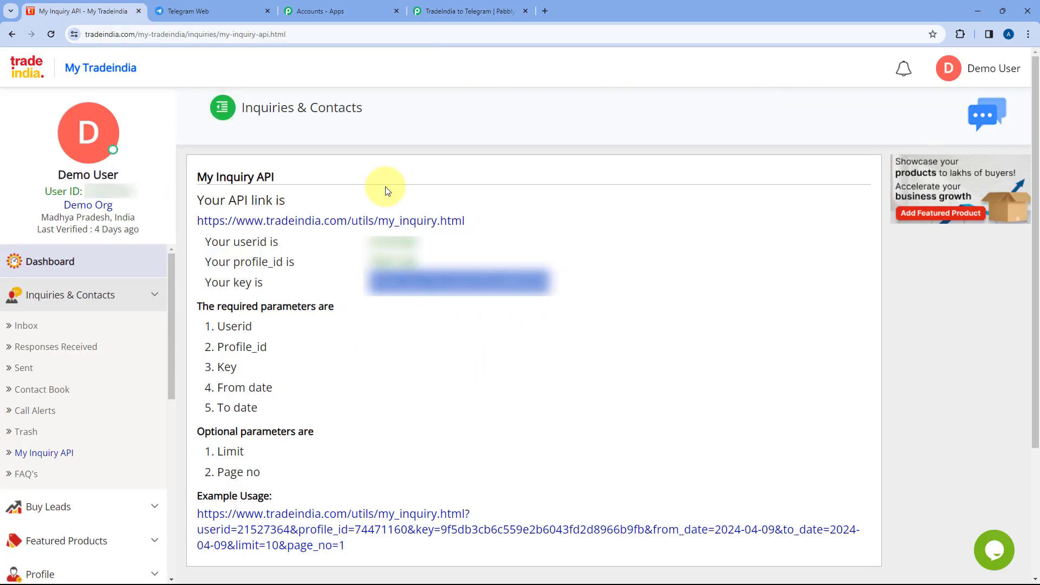
Step: Paste the copied key into the Key field and save the TradeIndia connection
click(467, 11)
click(539, 363)
key(ctrl+v)
click(680, 328)
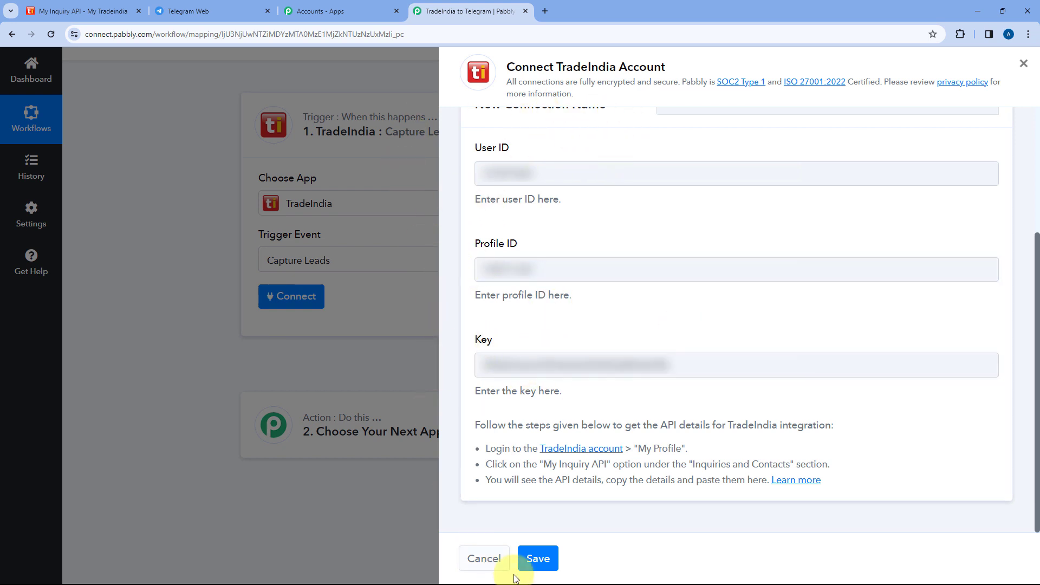
click(539, 560)
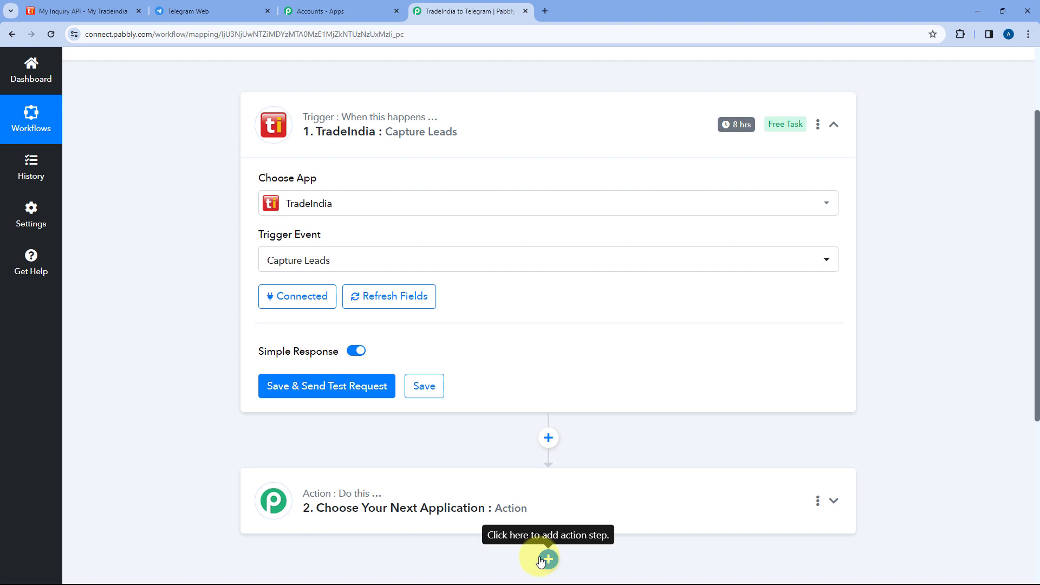
scroll(204, 275, down, 1)
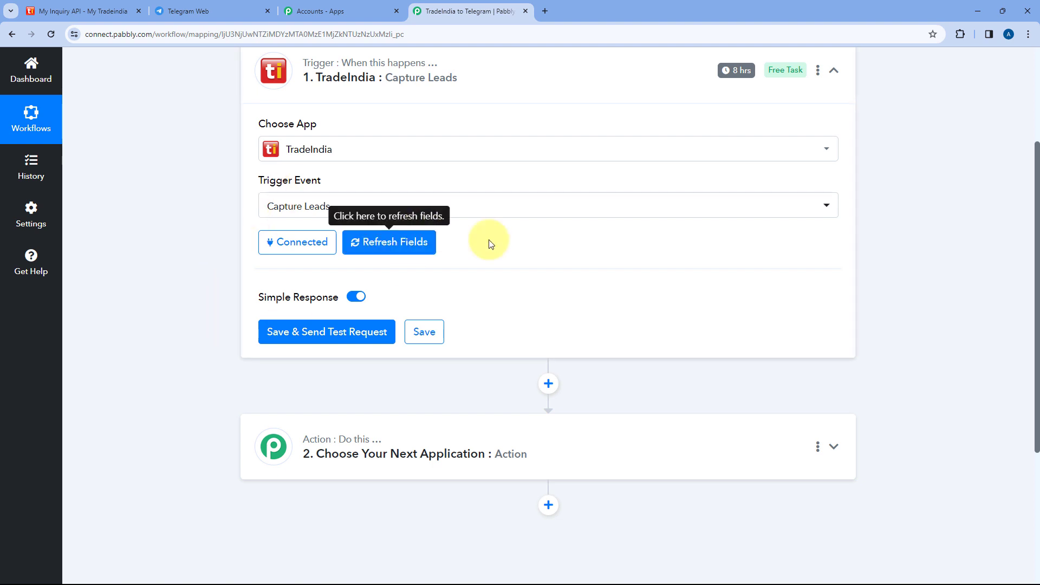
scroll(360, 195, down, 2)
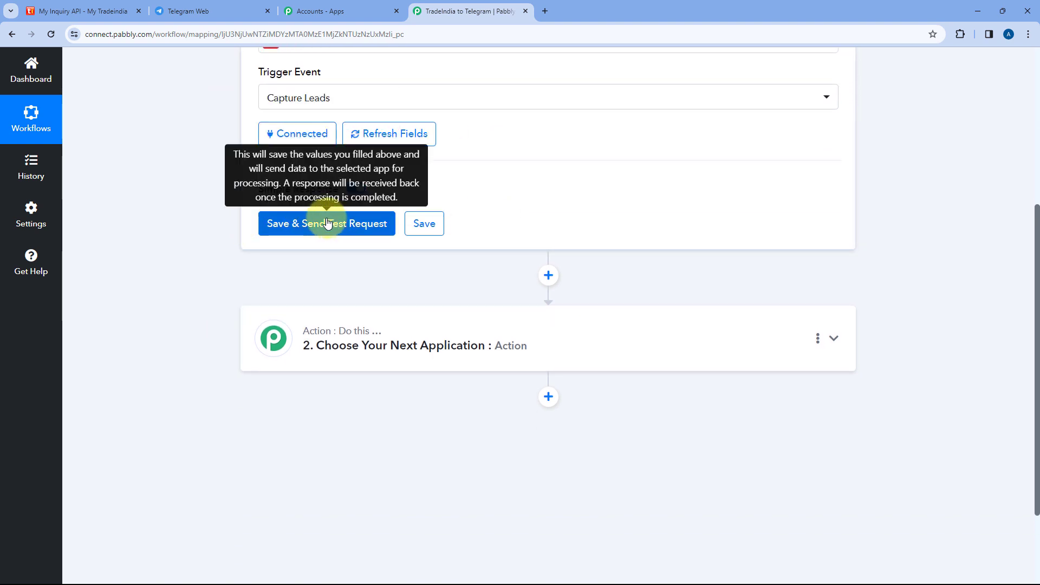
Step: Save and send a test request to fetch a sample TradeIndia lead
click(355, 189)
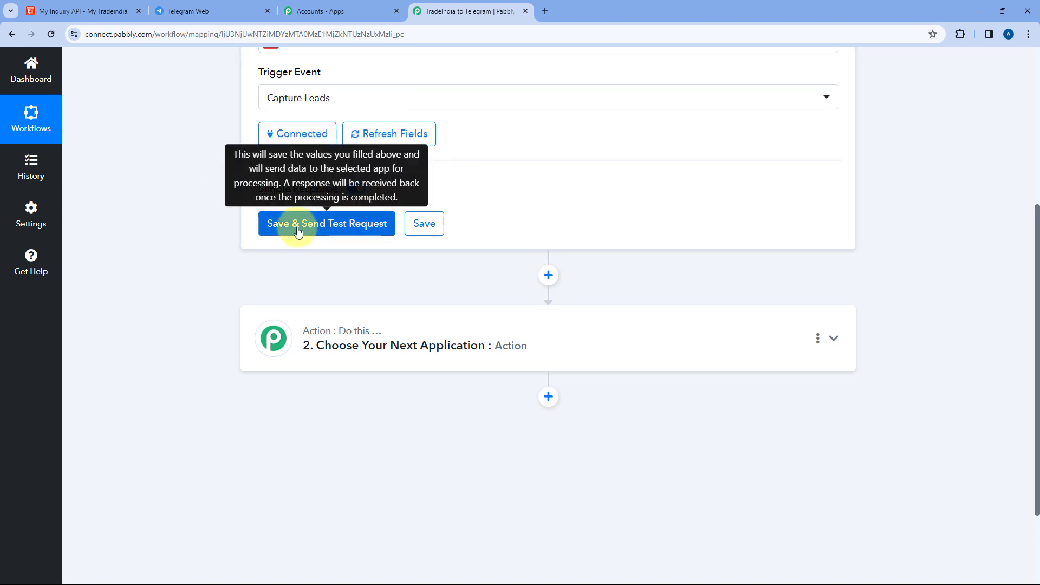
click(321, 227)
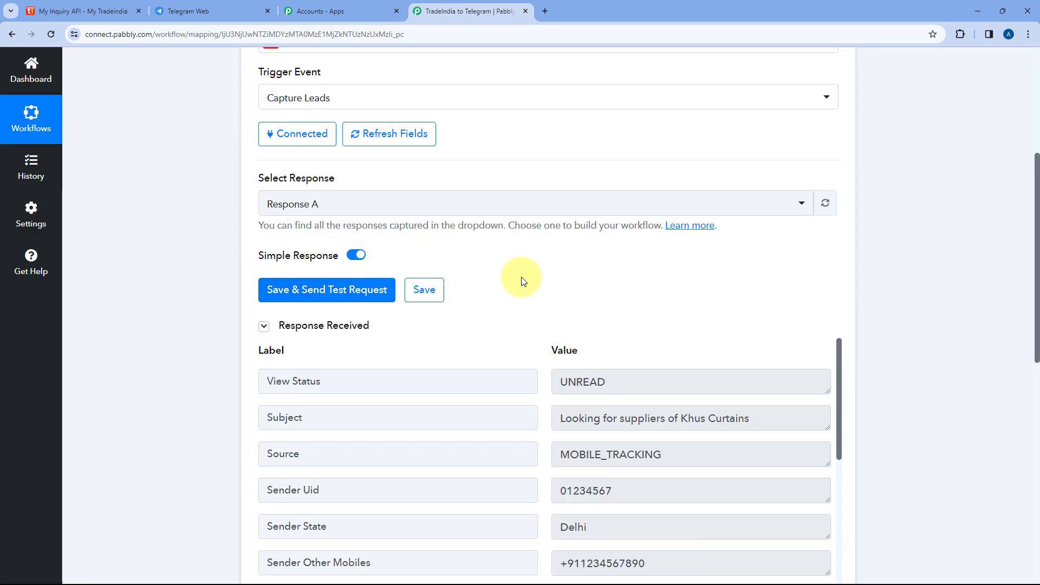
scroll(522, 278, down, 1)
scroll(523, 278, down, 2)
scroll(532, 321, down, 1)
scroll(541, 254, down, 1)
scroll(540, 255, up, 1)
scroll(523, 152, down, 2)
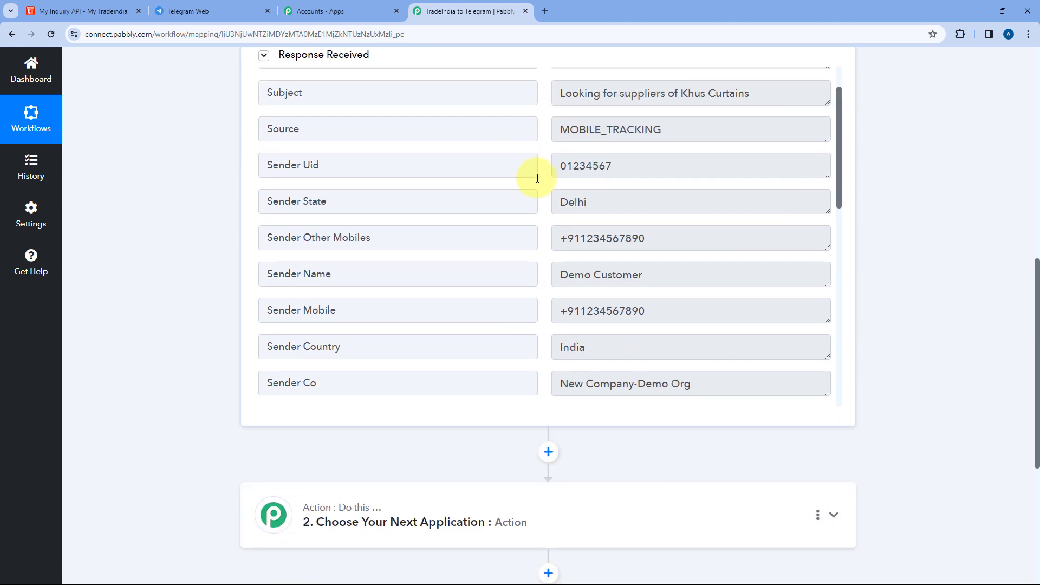
scroll(222, 255, up, 1)
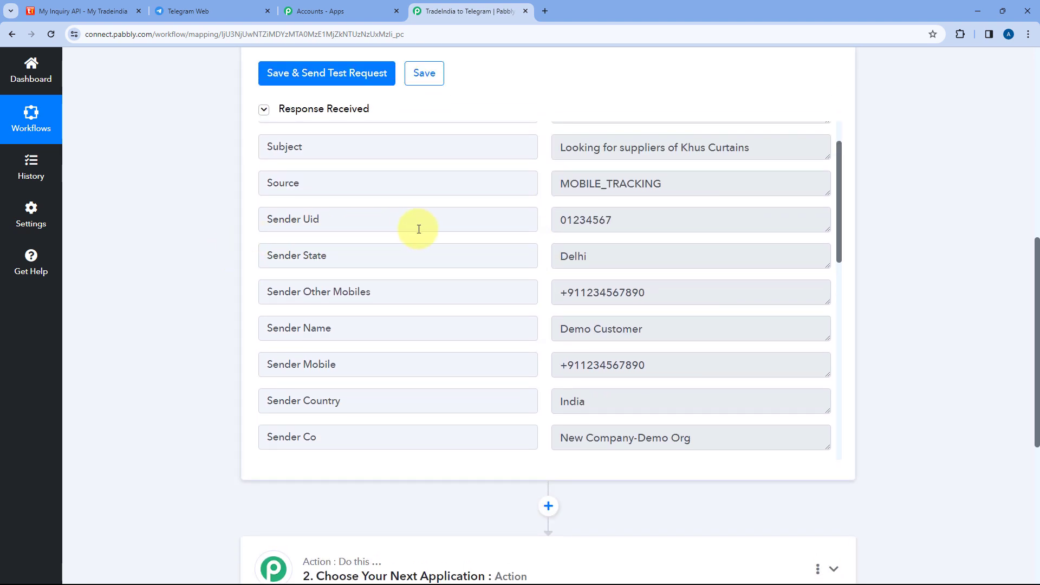
scroll(519, 228, up, 1)
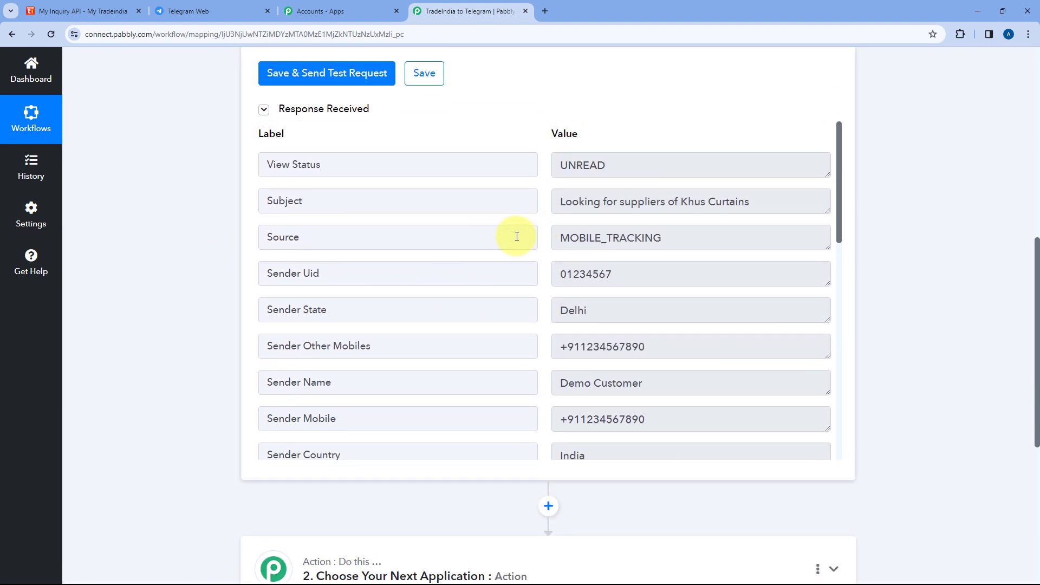
Step: Review the received lead's subject, sender UID and state Delhi
mouse_move(562, 200)
mouse_down()
mouse_move(809, 202)
mouse_move(549, 209)
mouse_up()
click(809, 217)
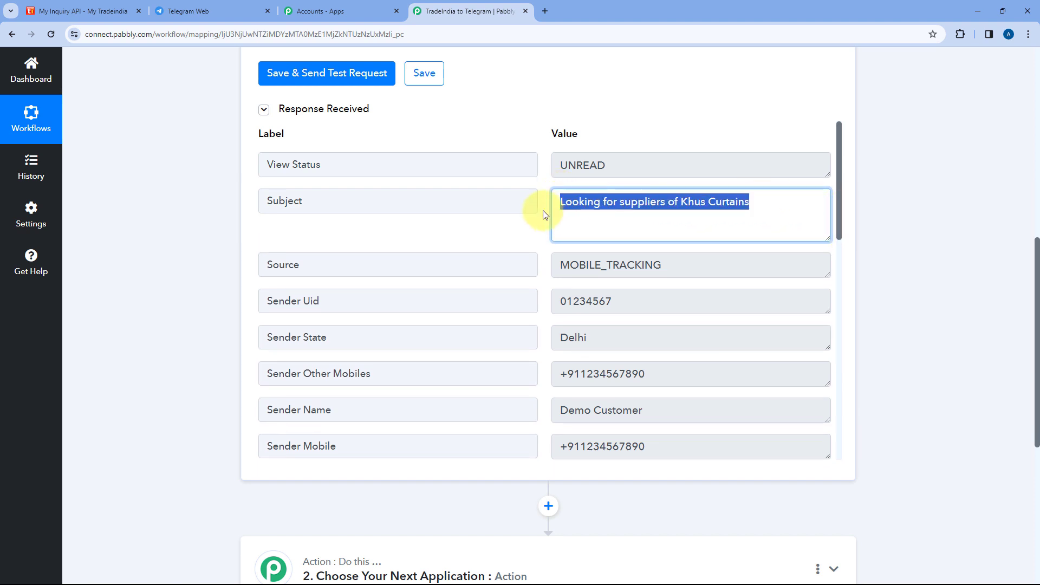
click(543, 205)
scroll(543, 202, down, 1)
drag(399, 251, 267, 246)
click(596, 244)
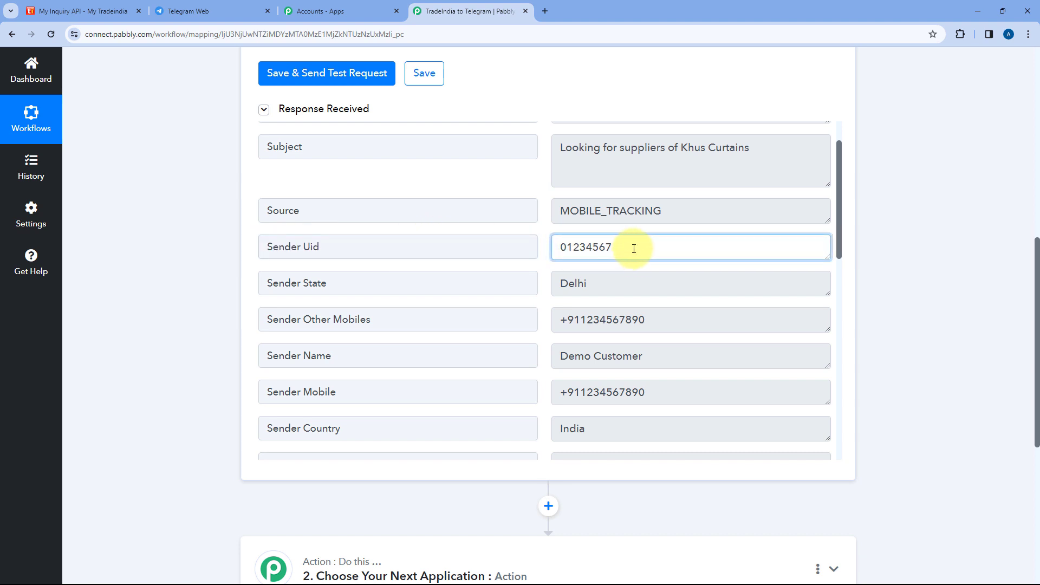
drag(632, 248, 550, 249)
click(542, 250)
scroll(511, 235, down, 1)
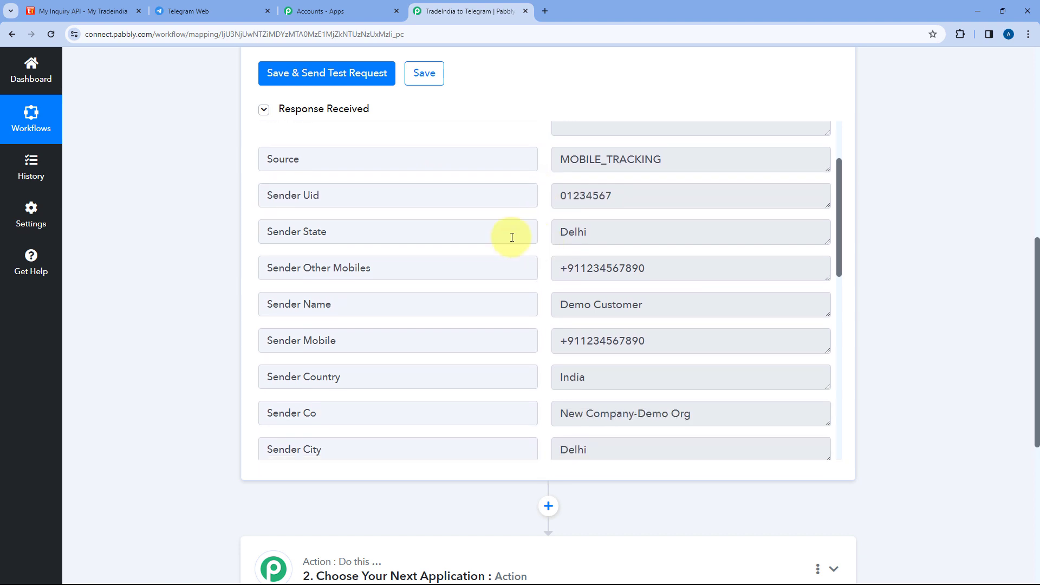
drag(636, 225, 542, 222)
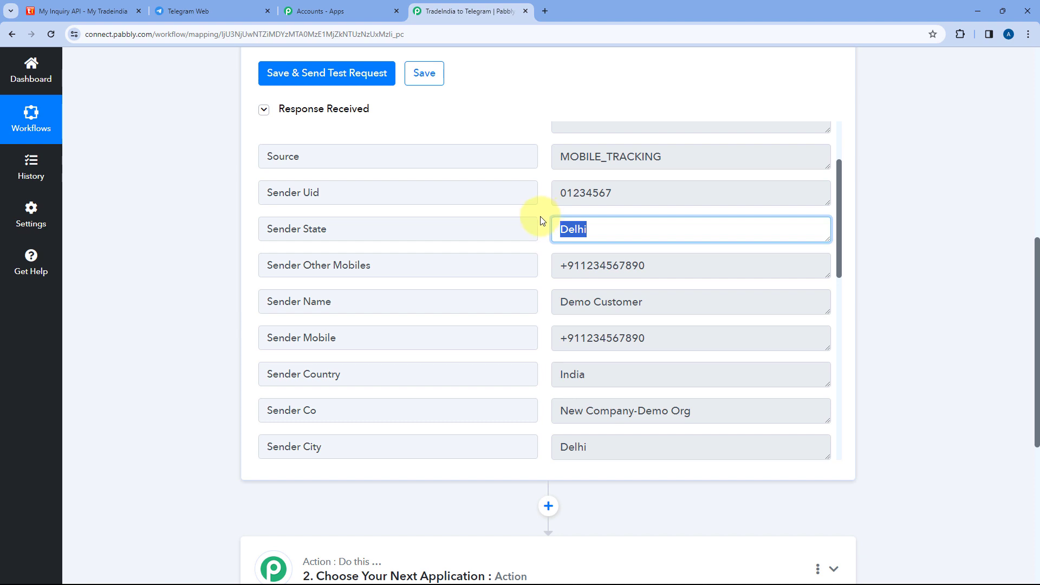
click(542, 221)
Step: Review the sender's other mobile number, name, company name and city Delhi
drag(481, 267, 276, 270)
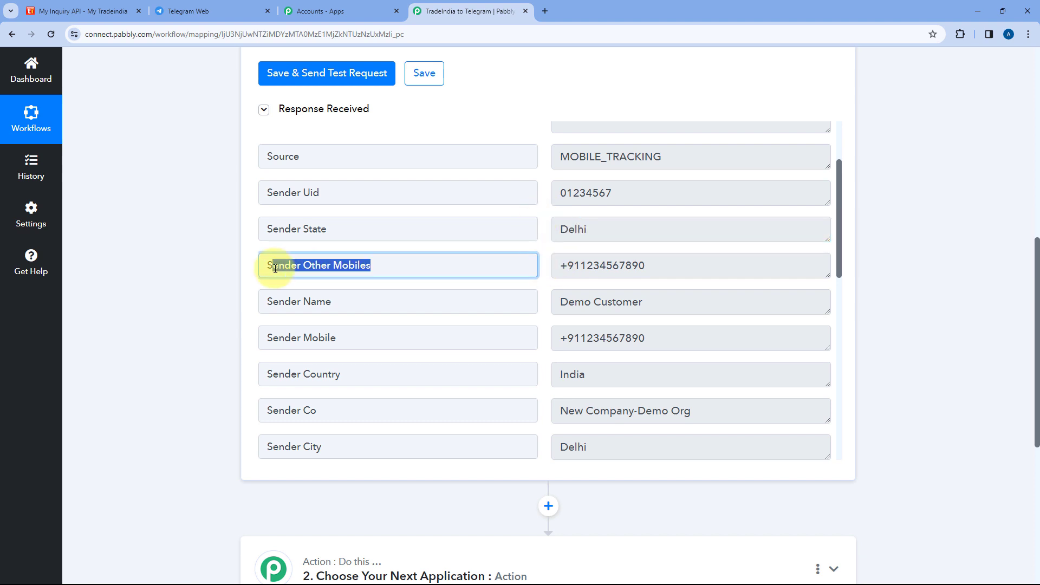
drag(680, 265, 550, 266)
drag(678, 302, 552, 302)
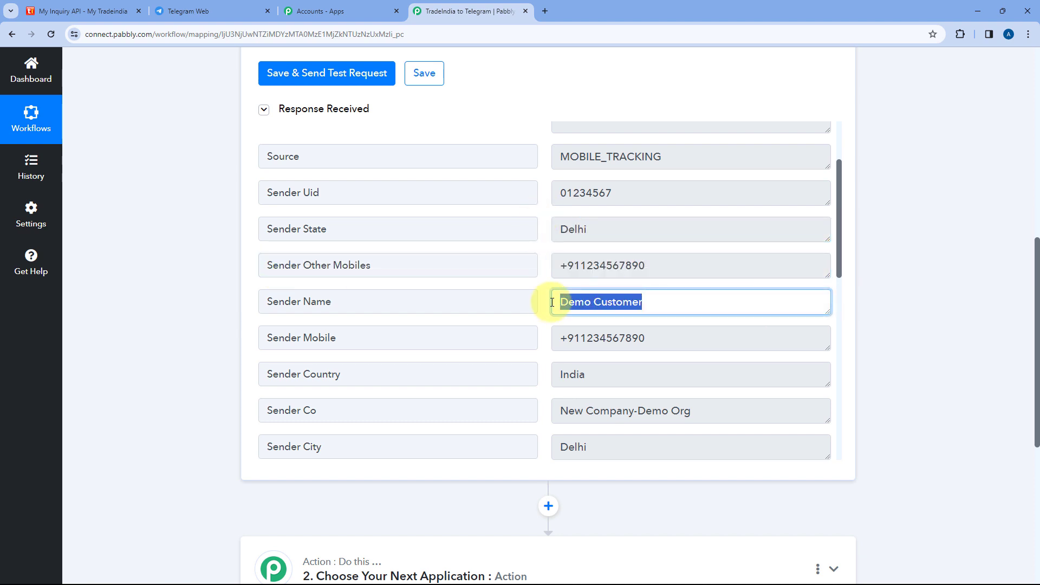
scroll(552, 274, down, 1)
drag(666, 287, 525, 286)
click(543, 267)
scroll(543, 267, up, 1)
scroll(610, 262, down, 4)
drag(601, 215, 548, 213)
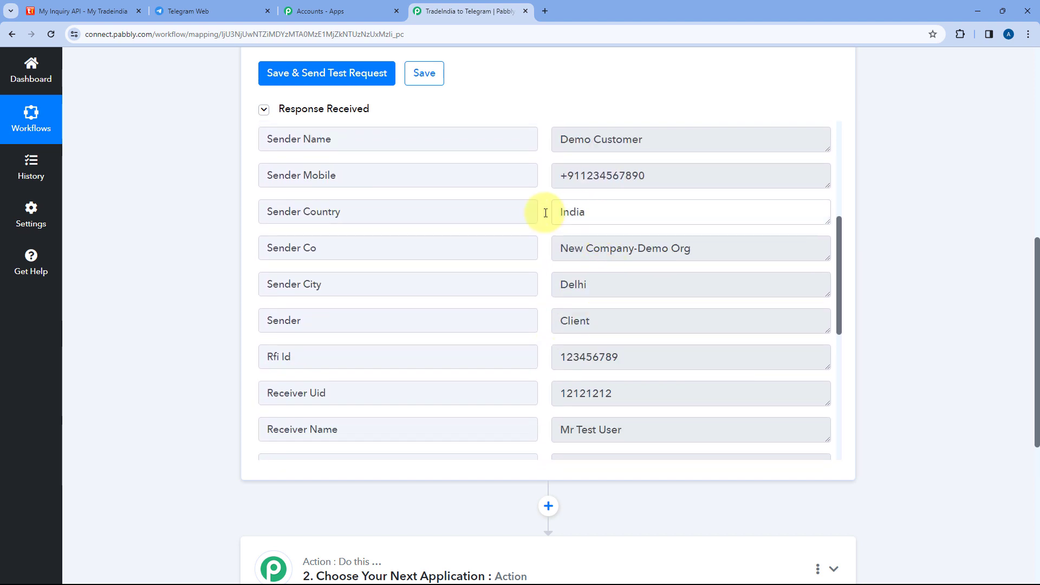
drag(714, 250, 497, 255)
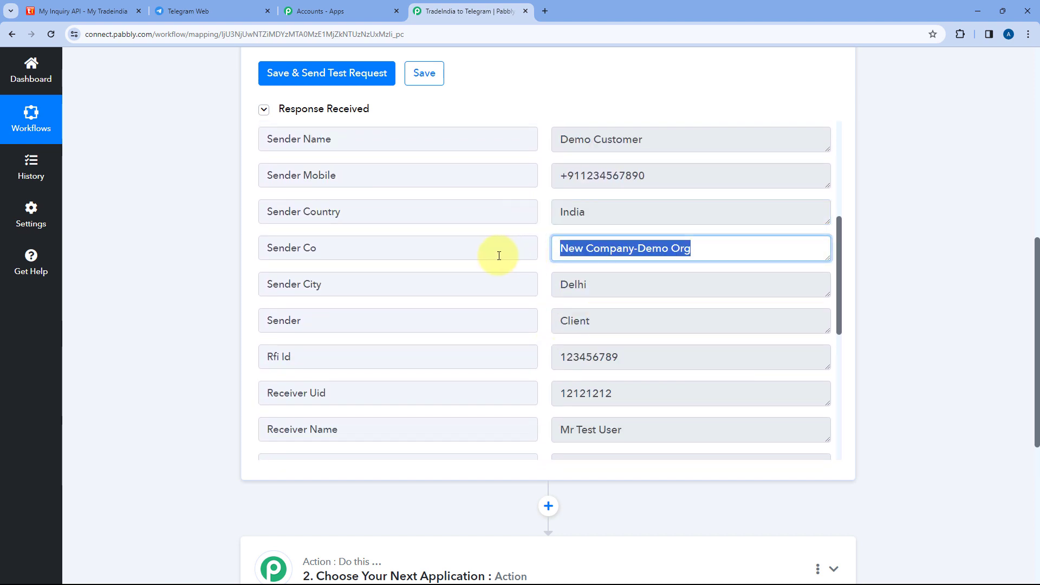
click(547, 226)
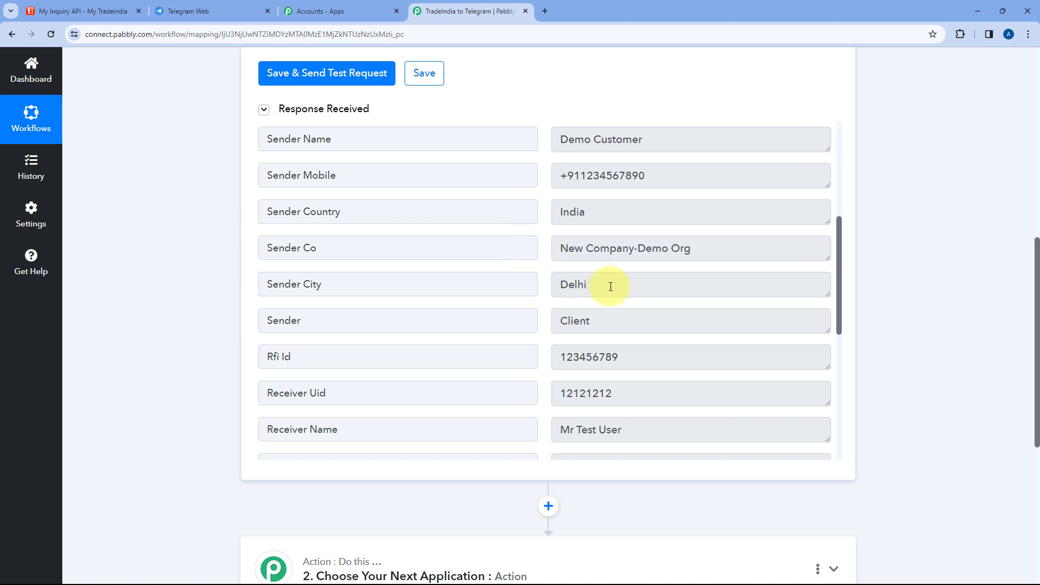
drag(610, 286, 542, 278)
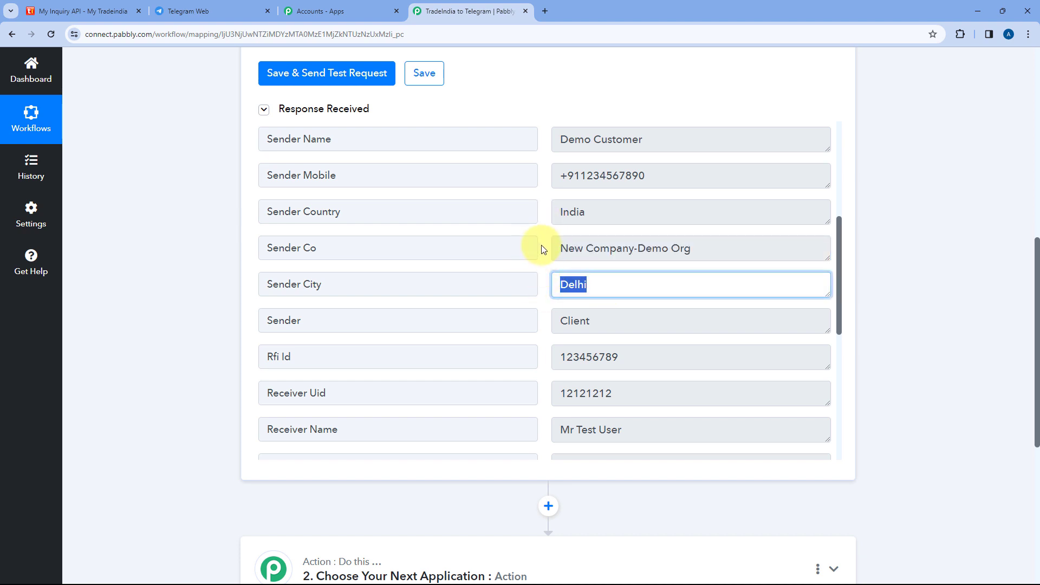
scroll(543, 249, down, 2)
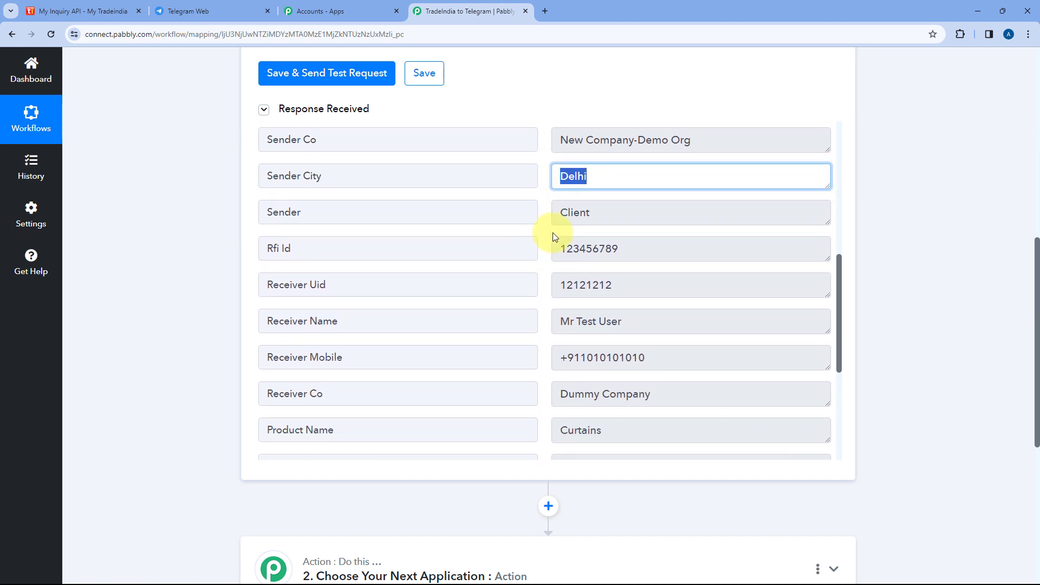
scroll(543, 248, down, 2)
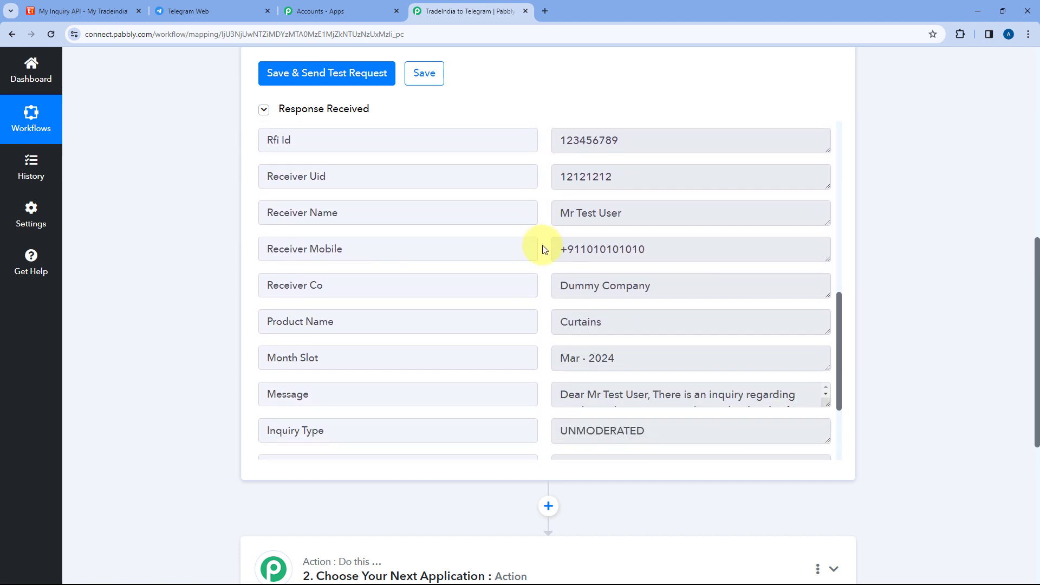
drag(594, 139, 527, 140)
drag(647, 178, 525, 177)
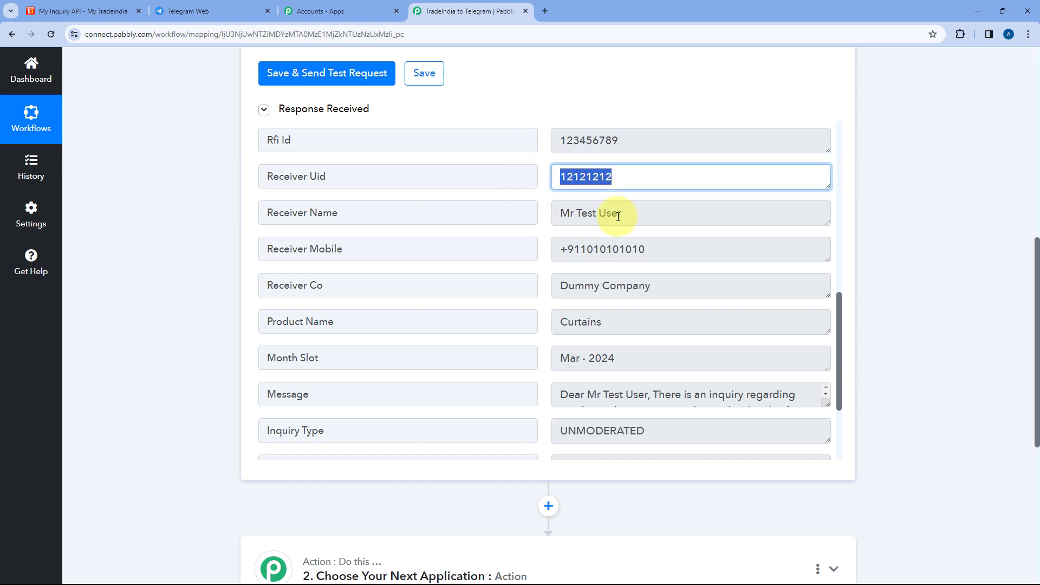
drag(637, 214, 545, 214)
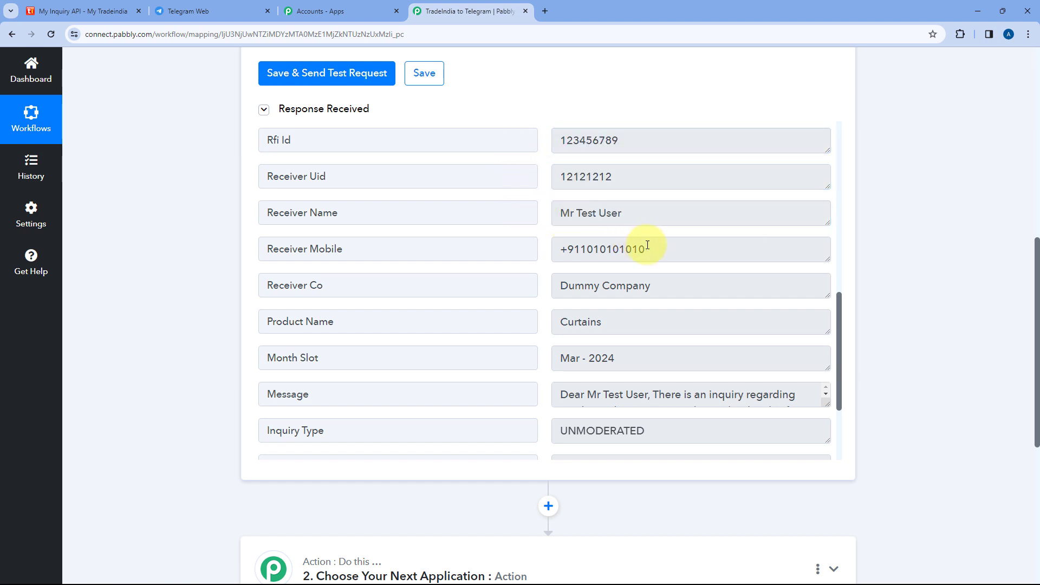
drag(641, 285, 515, 287)
drag(647, 249, 538, 253)
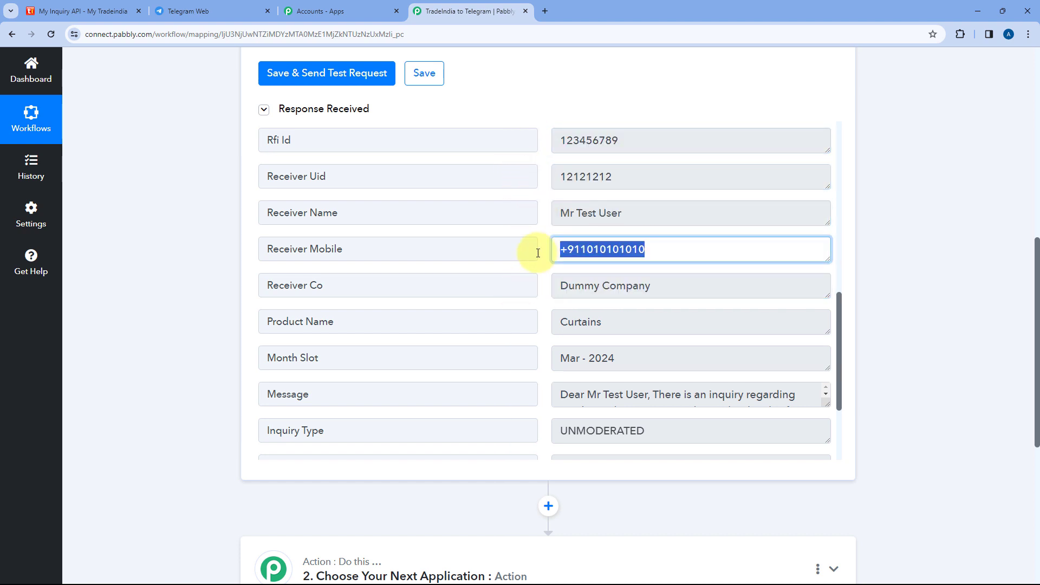
click(546, 210)
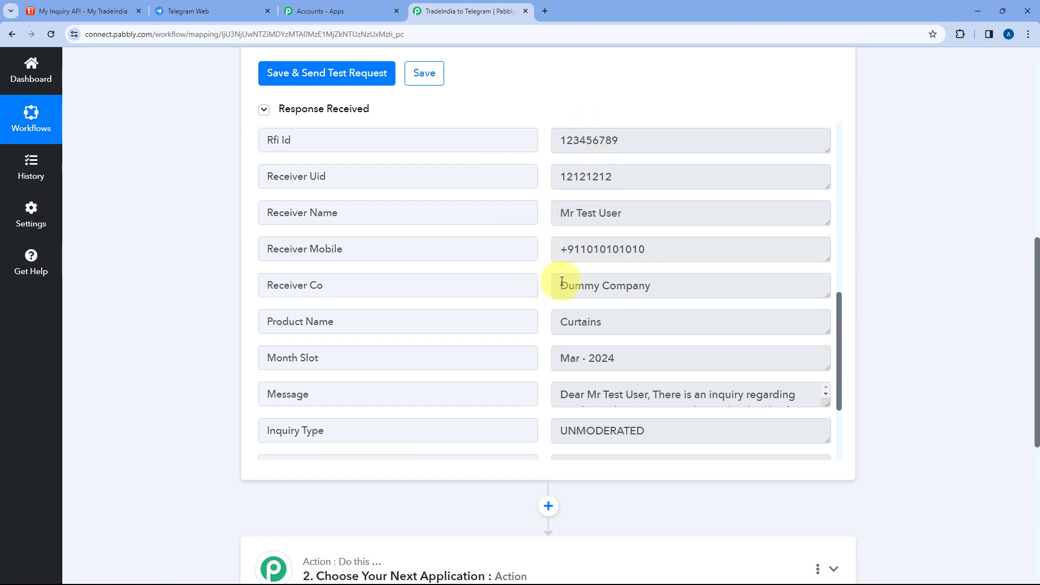
drag(387, 332, 263, 323)
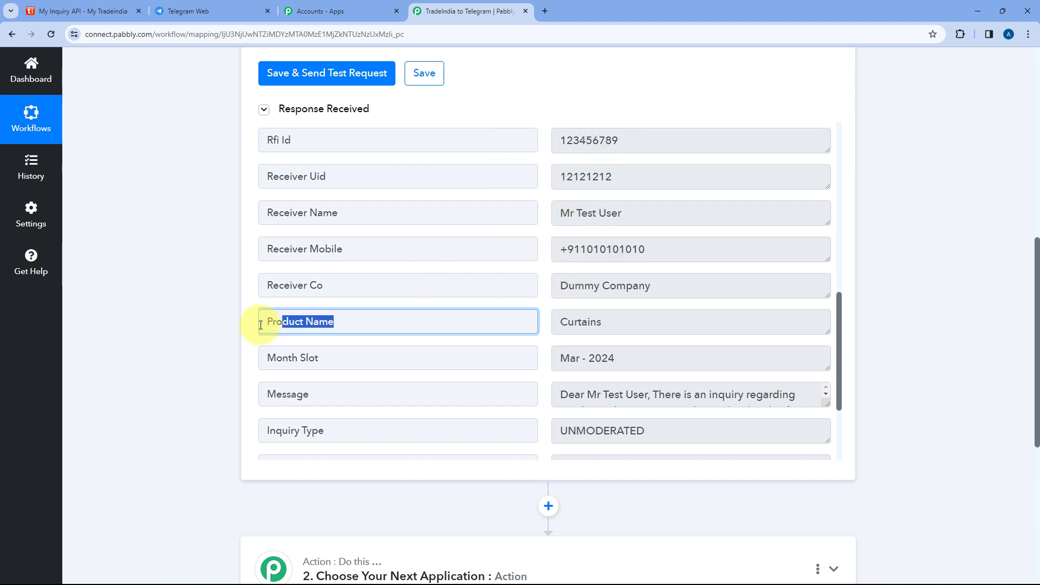
drag(657, 319, 553, 282)
click(544, 244)
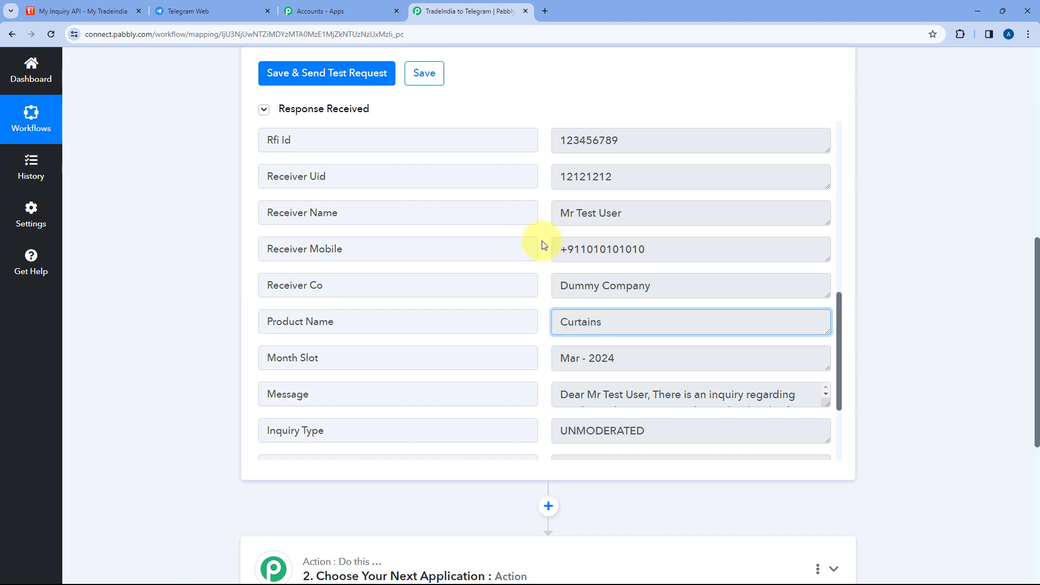
scroll(545, 242, down, 2)
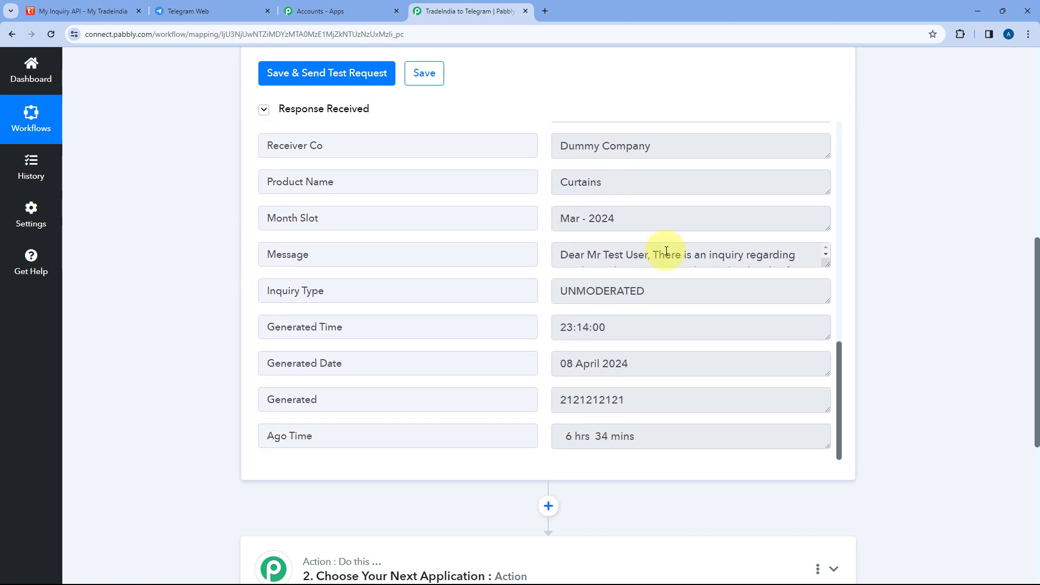
drag(827, 263, 547, 249)
click(543, 247)
scroll(543, 246, down, 2)
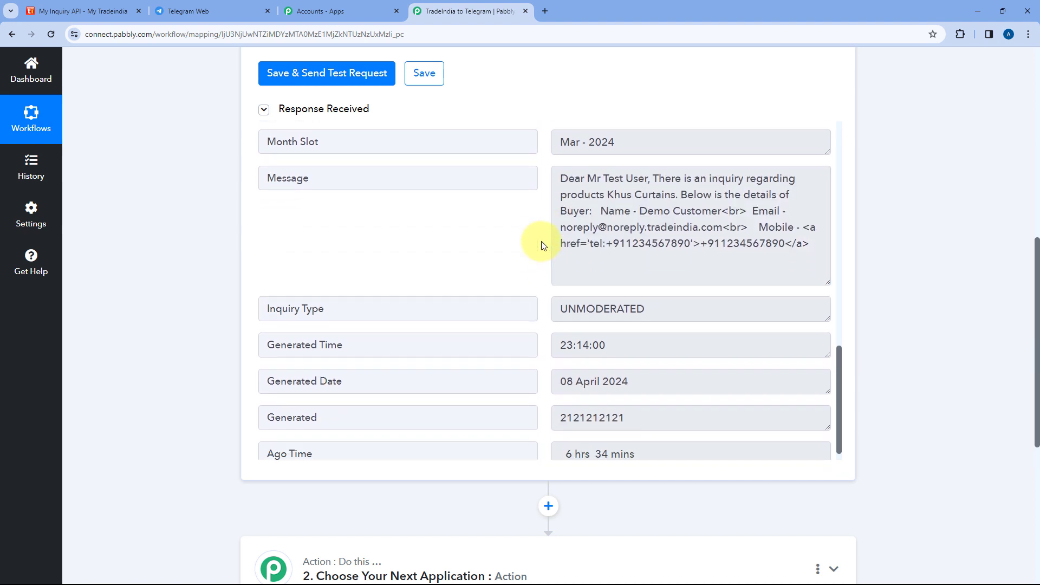
drag(650, 367, 536, 348)
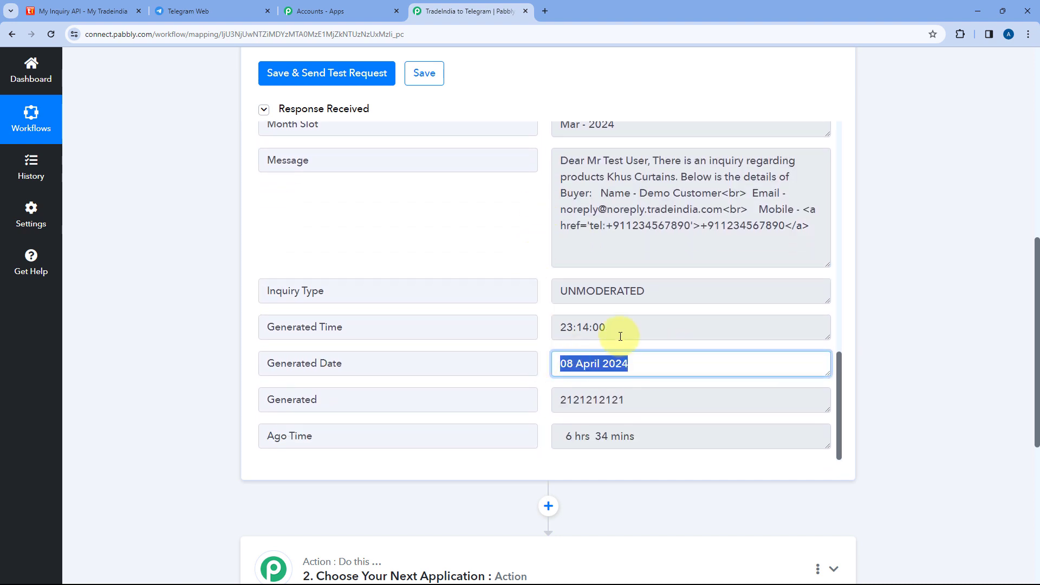
drag(624, 329, 531, 310)
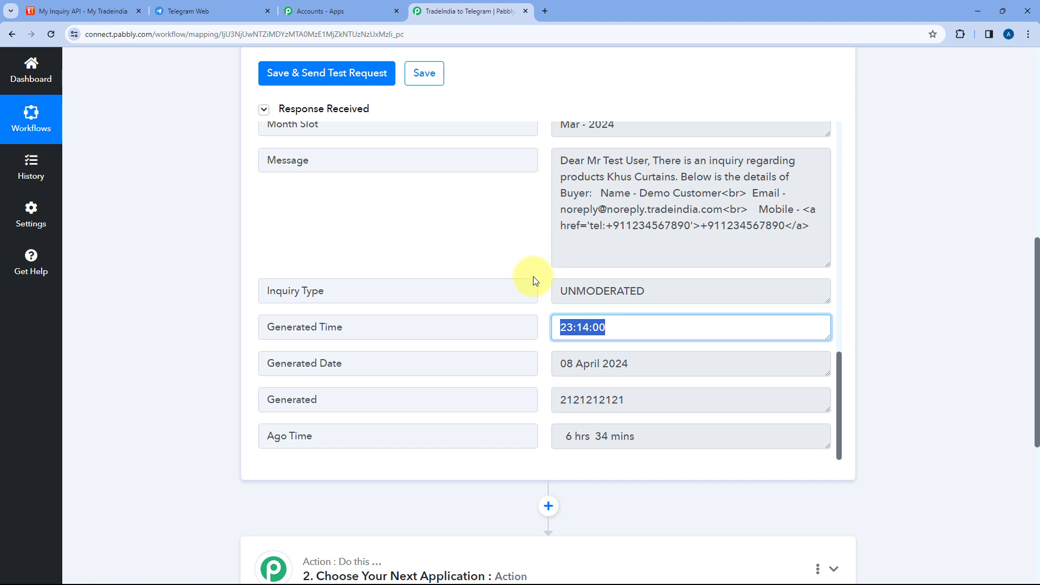
scroll(533, 277, up, 10)
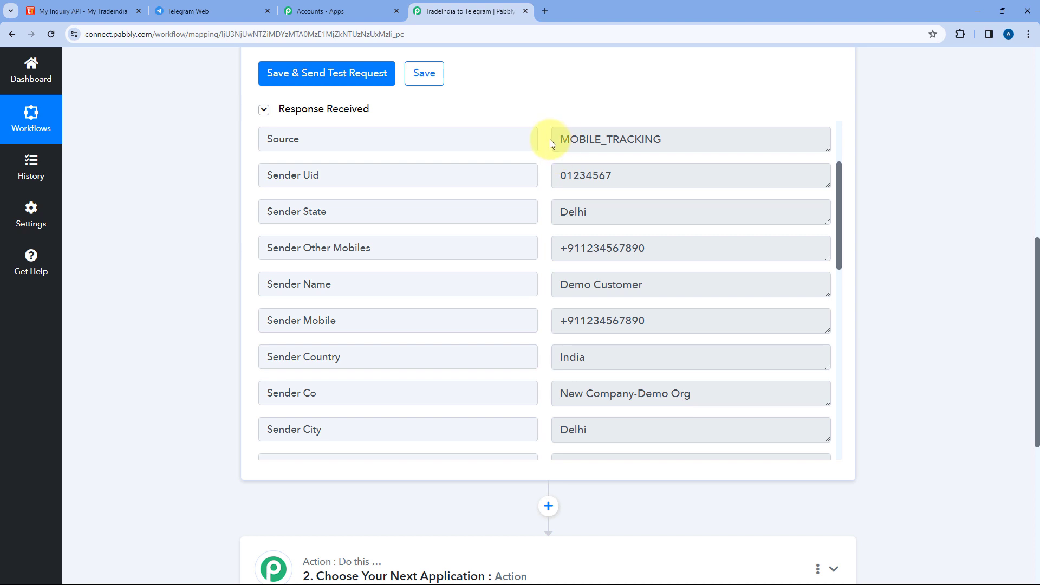
scroll(548, 163, down, 1)
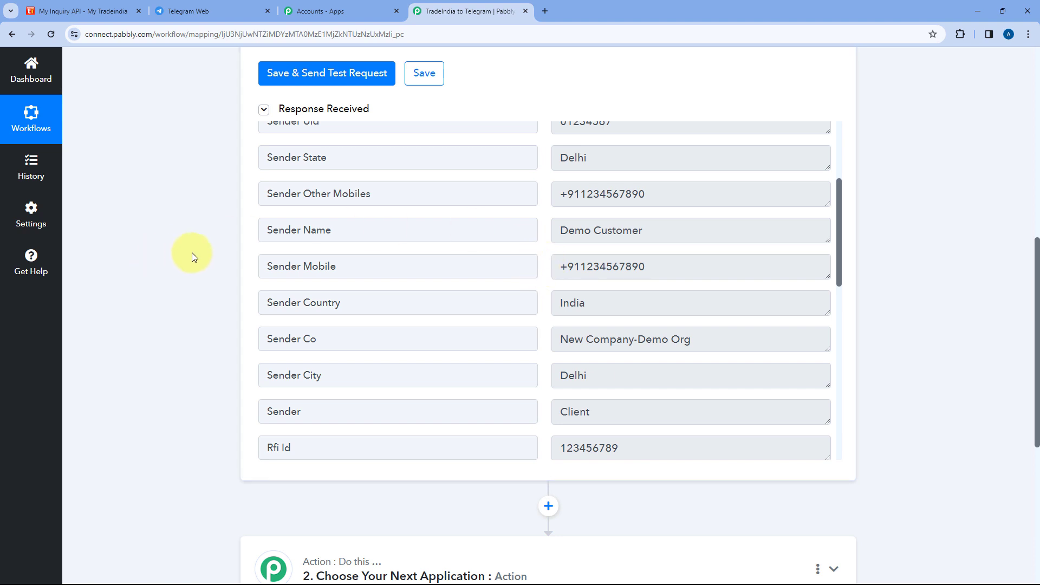
scroll(192, 252, down, 6)
Step: Search 'Telegram', pick Telegram Bot for the action step, and choose Send a Text Message or Reply
click(429, 248)
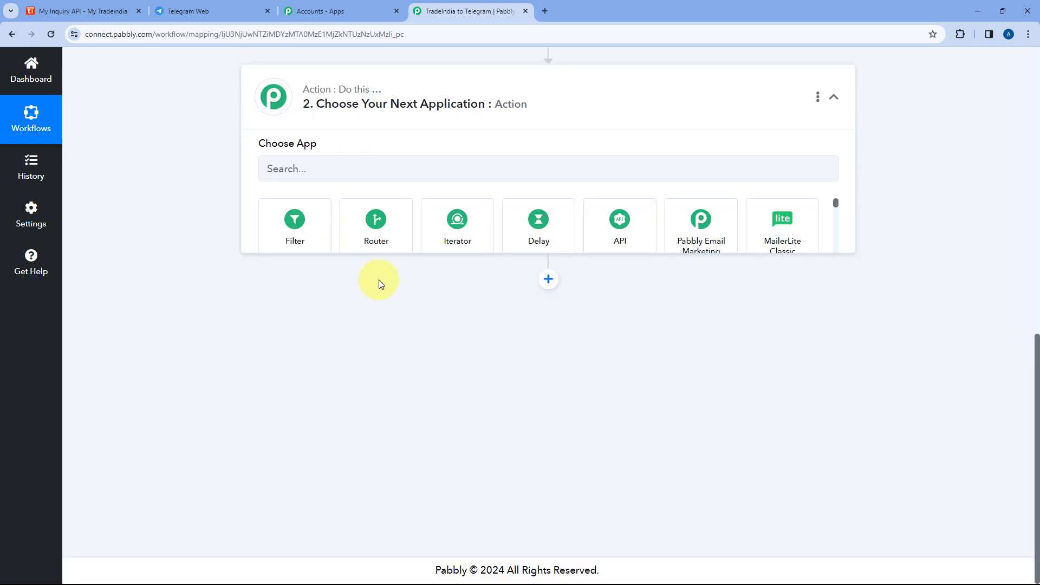
click(378, 229)
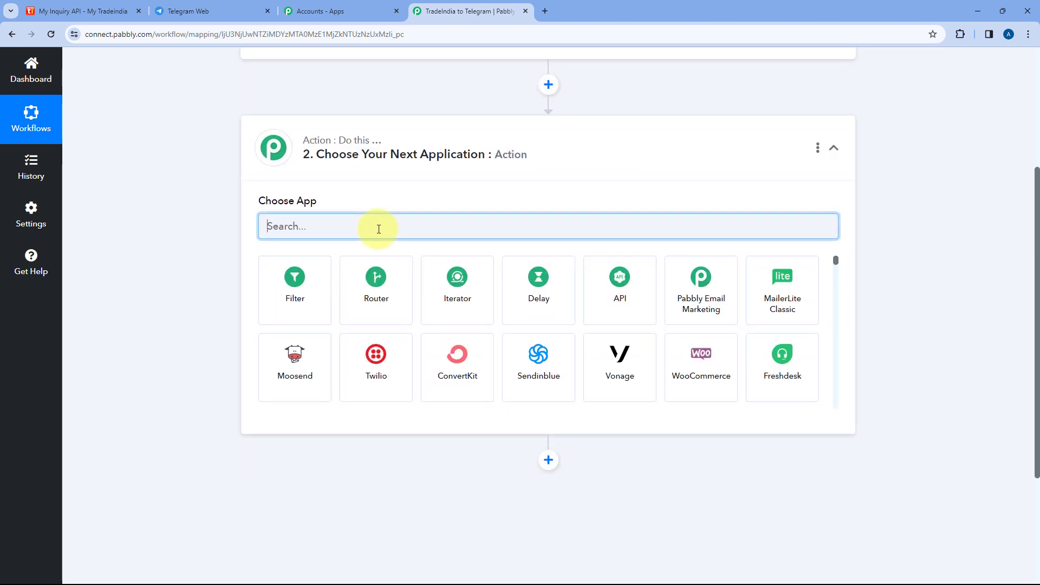
text(t)
key(BackSpace)
text(T)
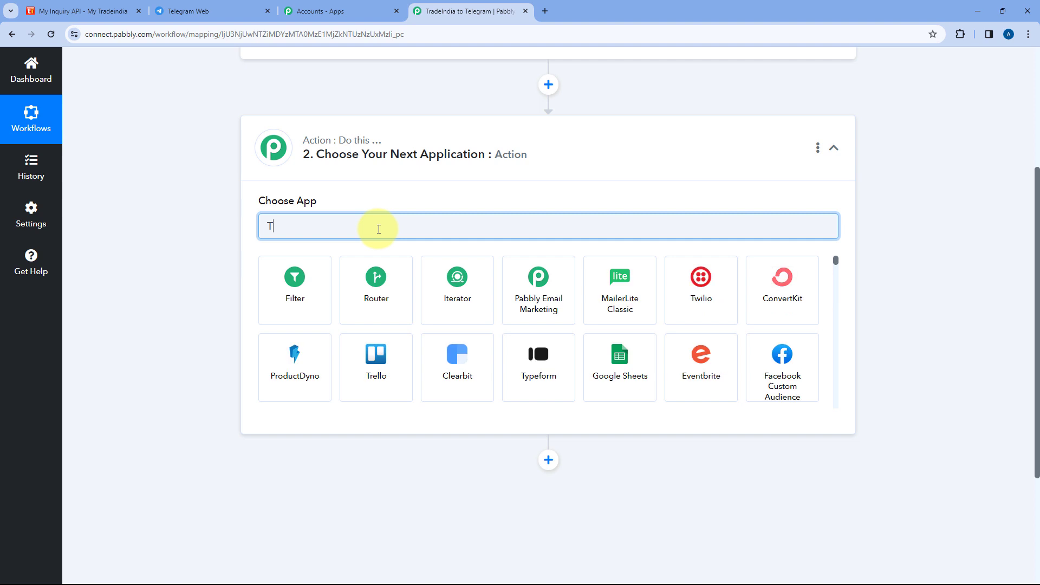
text(eleg)
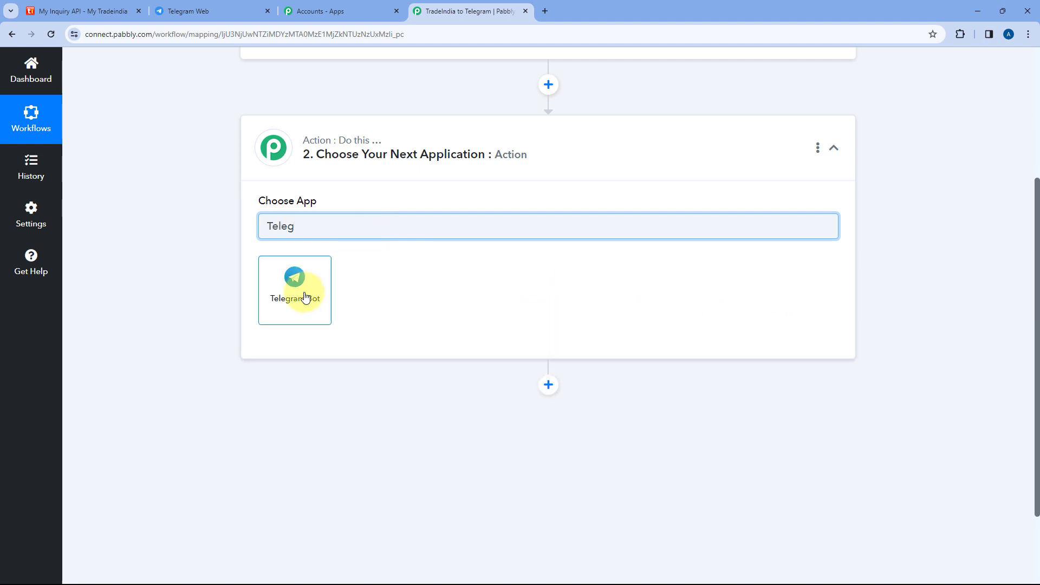
click(304, 297)
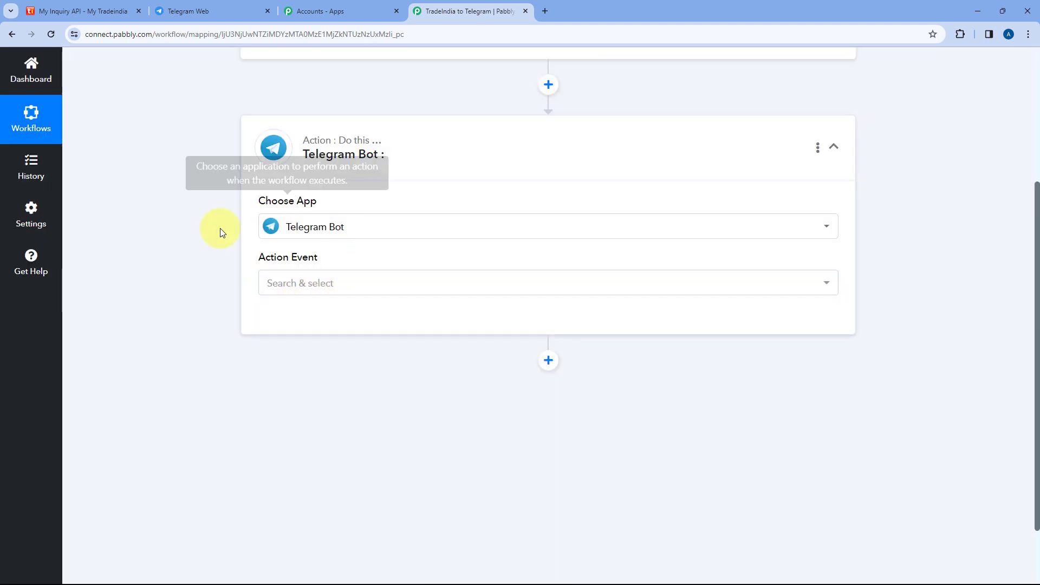
click(364, 283)
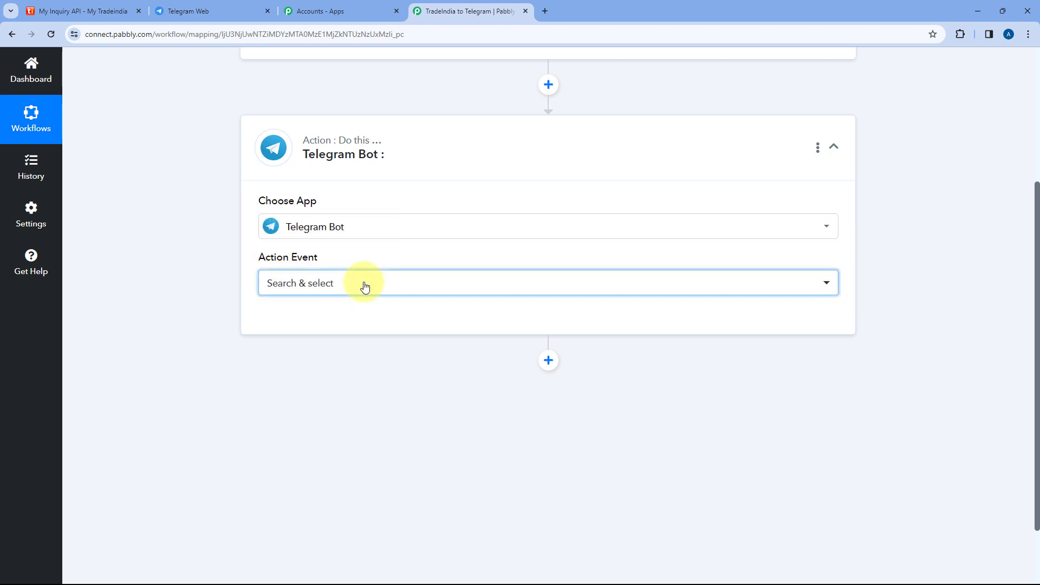
scroll(242, 295, down, 2)
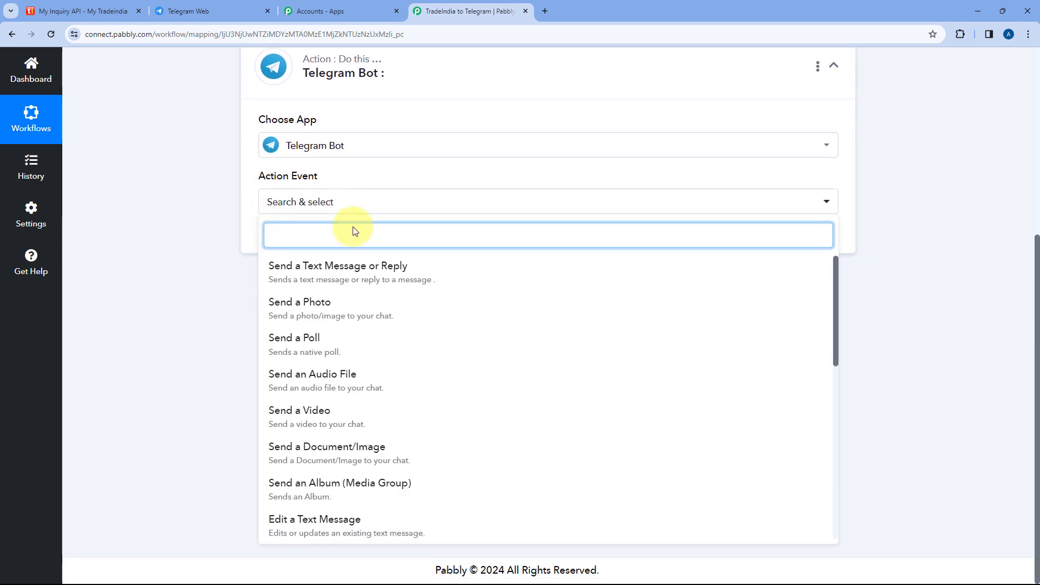
click(291, 276)
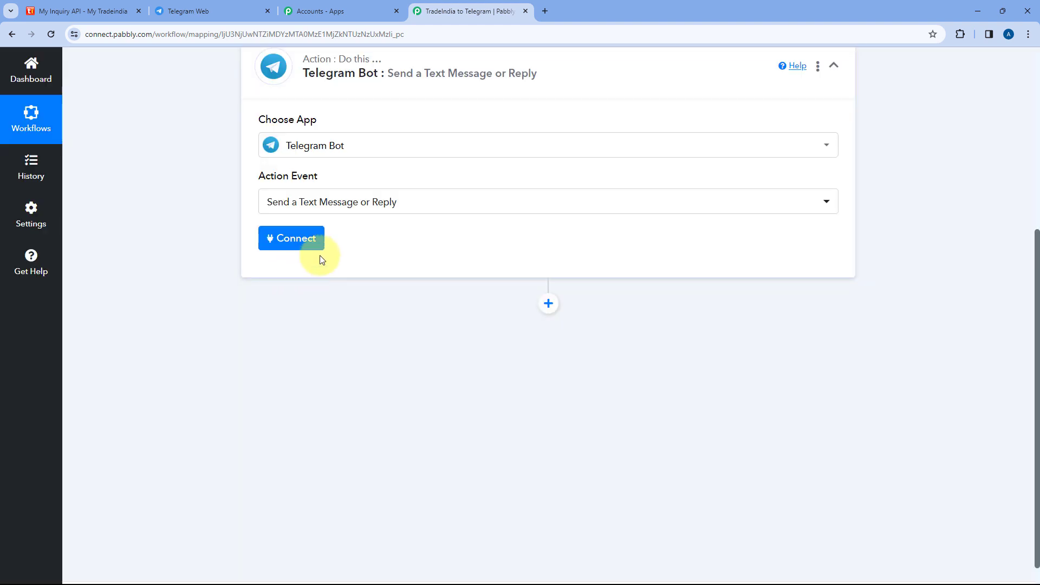
Step: Start a new Telegram Bot connection, Telegram Bot #22, which now awaits its token
click(292, 241)
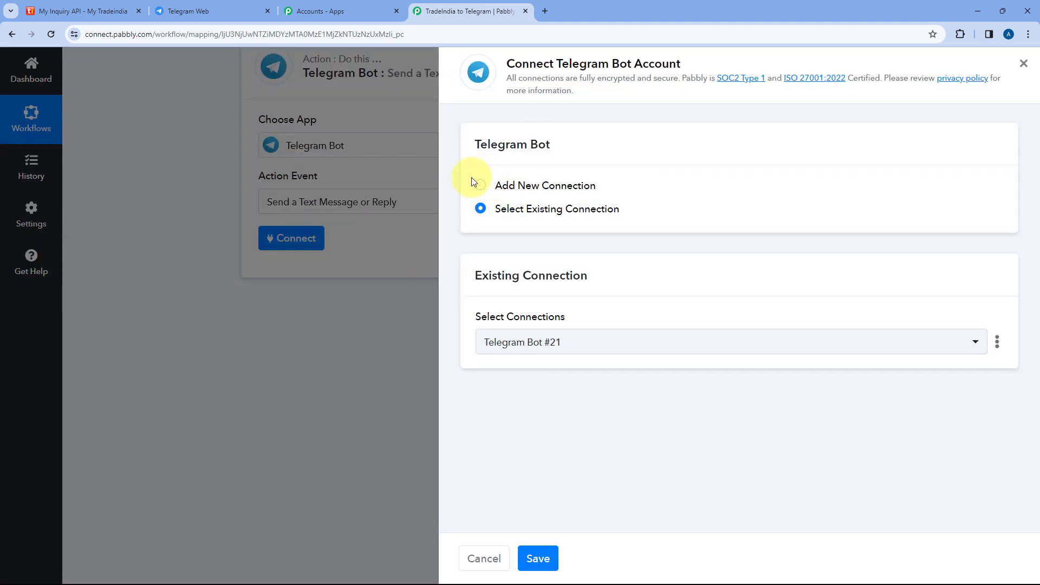
click(481, 187)
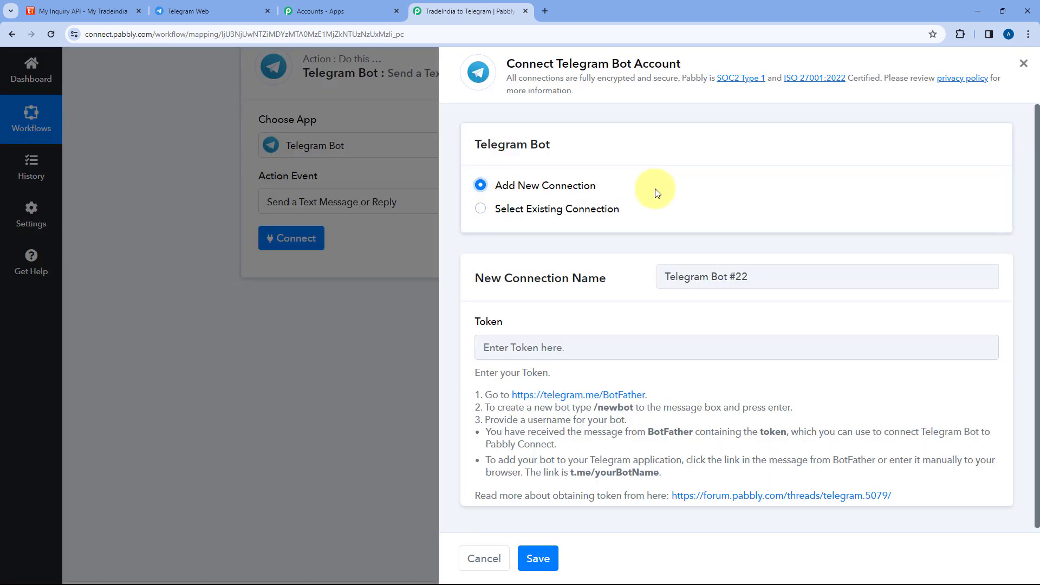
scroll(657, 193, down, 1)
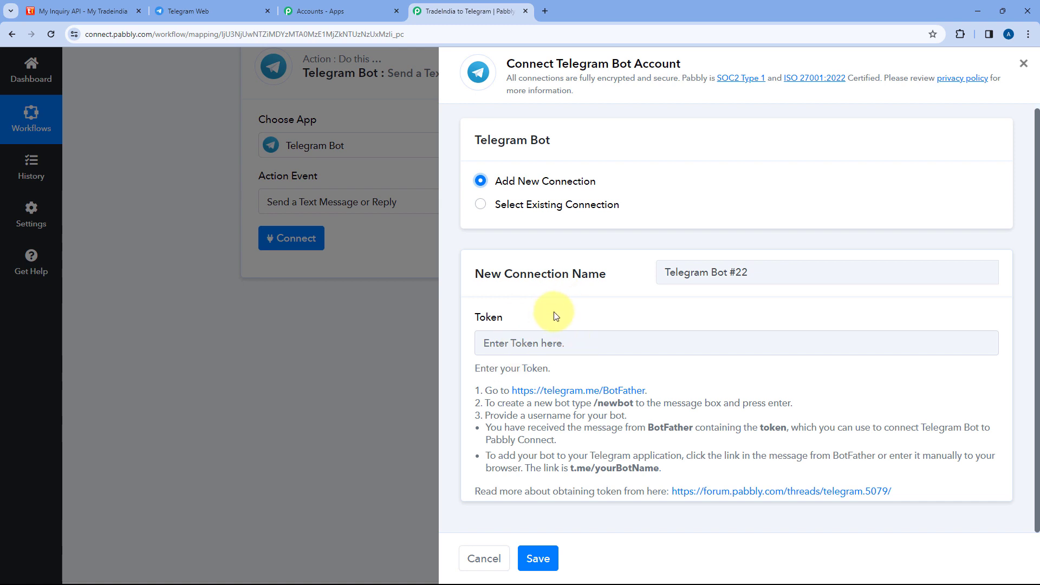
click(206, 5)
Step: Open the BotFather chat and send it the /newbot command
click(125, 72)
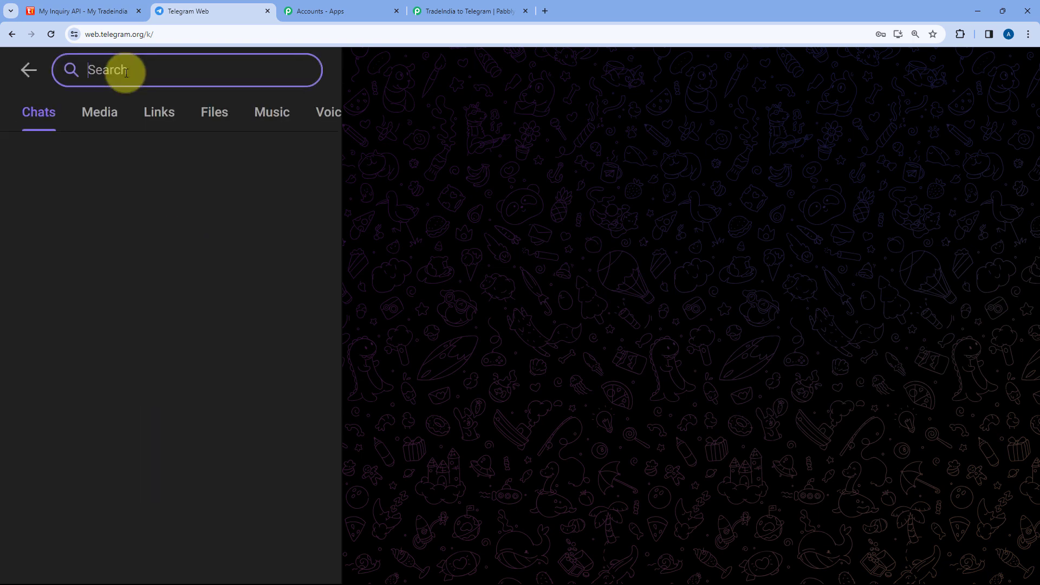
text(Botfa)
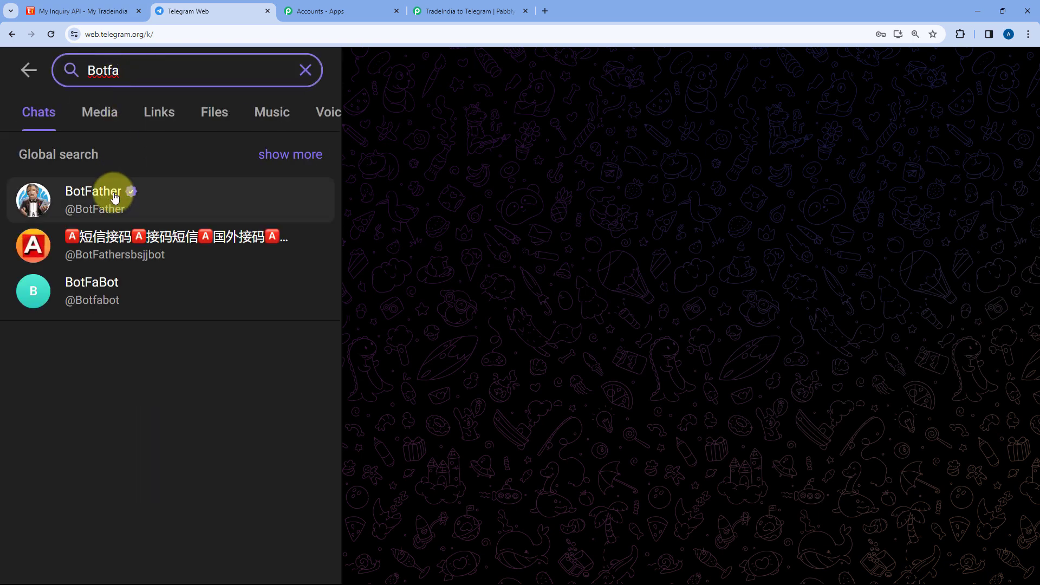
click(114, 198)
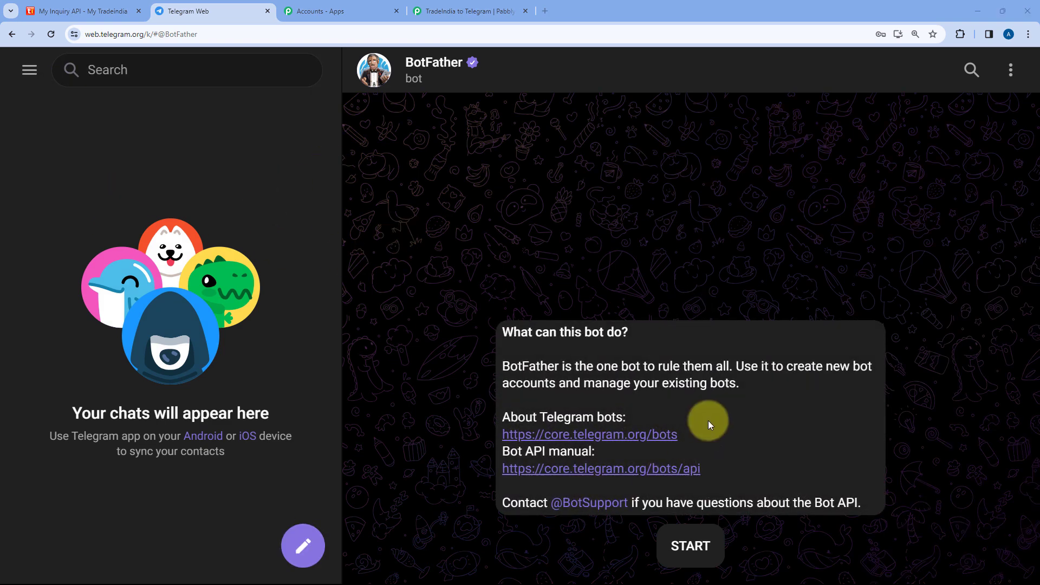
click(690, 545)
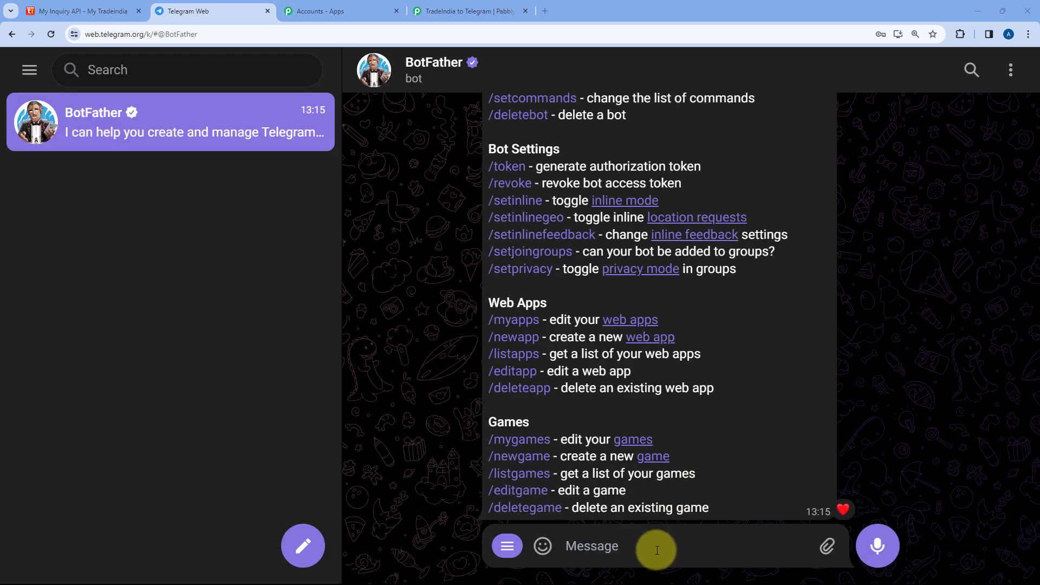
text(/newbot)
key(Return)
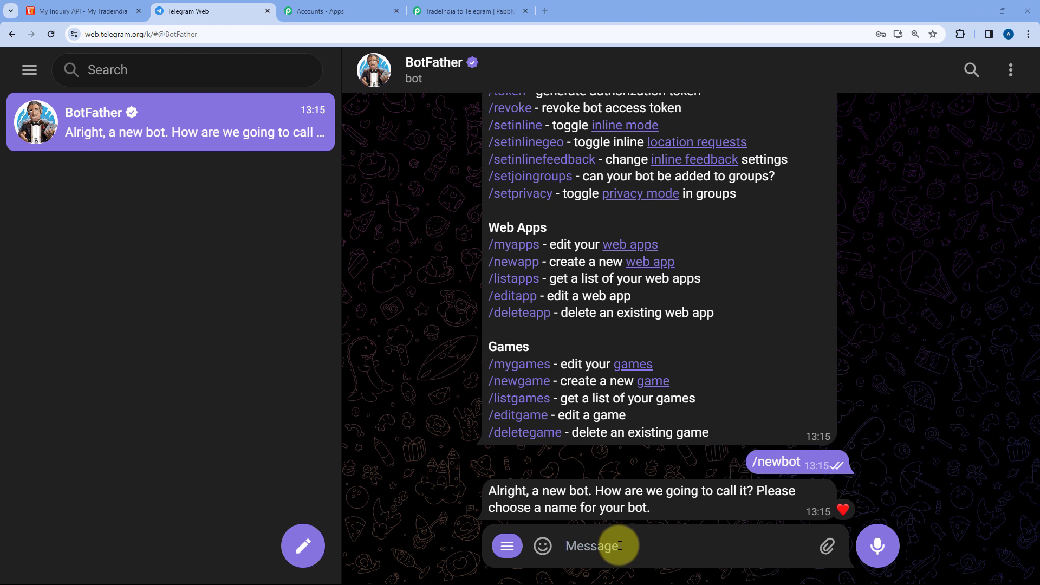
Step: Name the bot TradeIndiaAutomation with username TradeIndiaAutomation_bot
text(TradeIndiaAutomation)
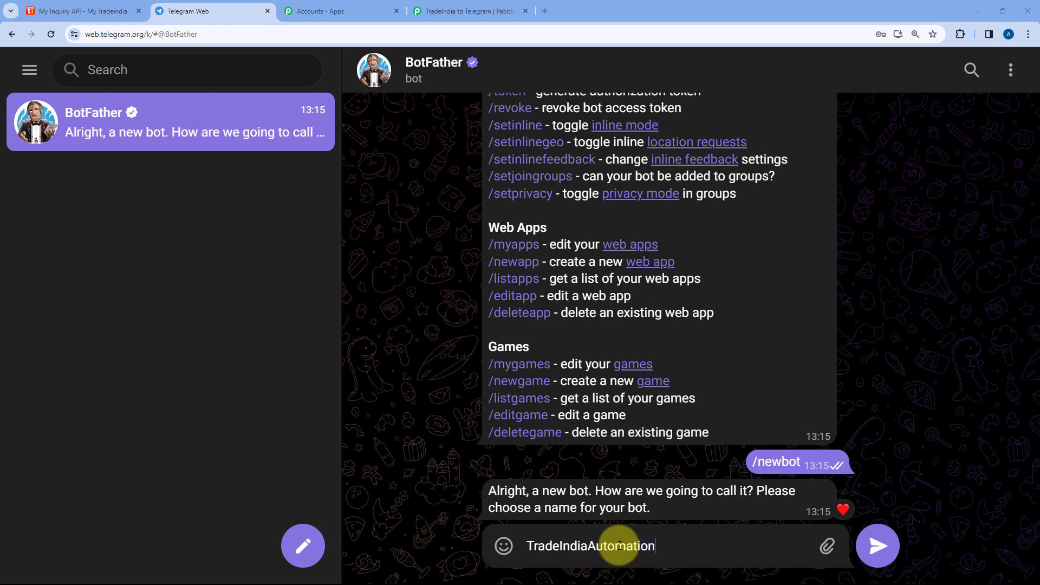
double_click(620, 546)
key(ctrl+v)
key(ctrl+z)
key(Return)
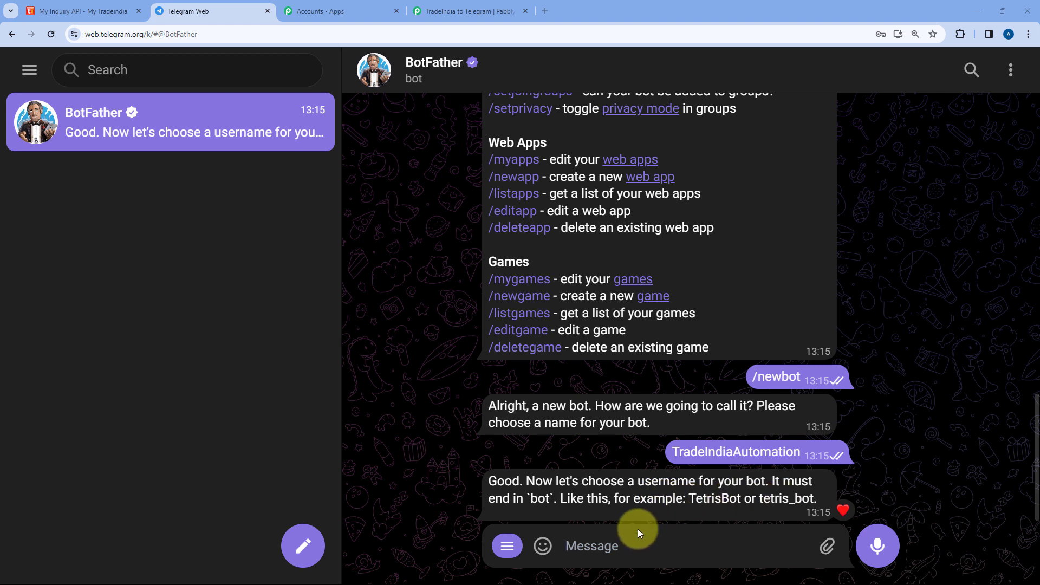
text(TradeIndiaAutomation)
text(_)
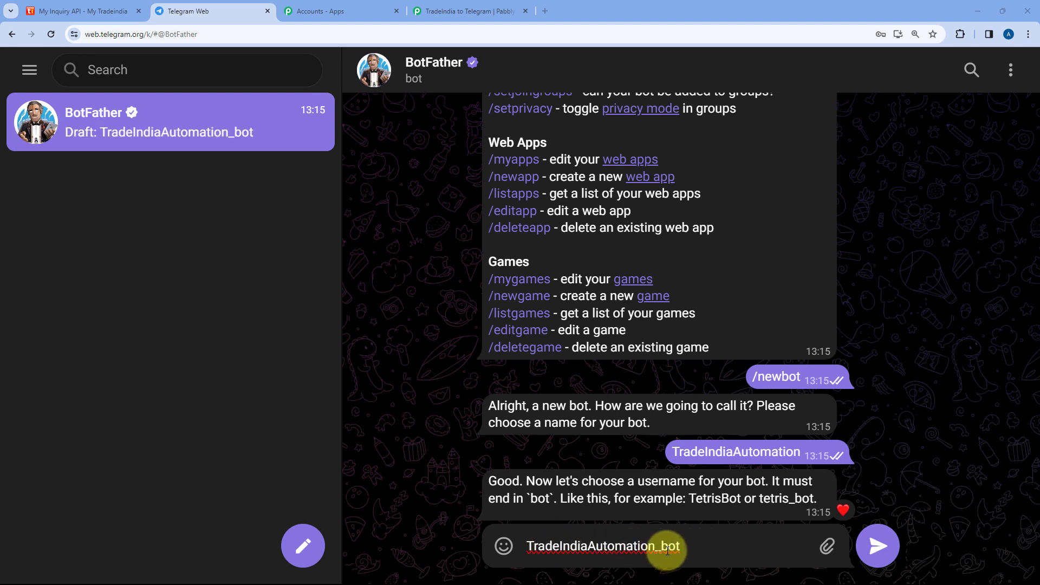
click(877, 546)
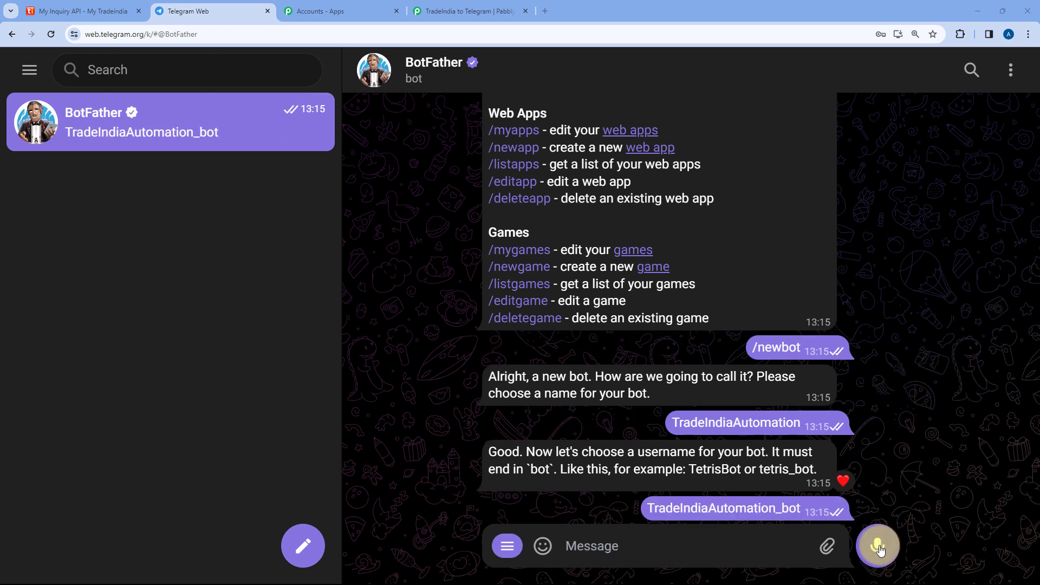
Step: Start a chat with the new bot, then copy its API token from BotFather
double_click(526, 318)
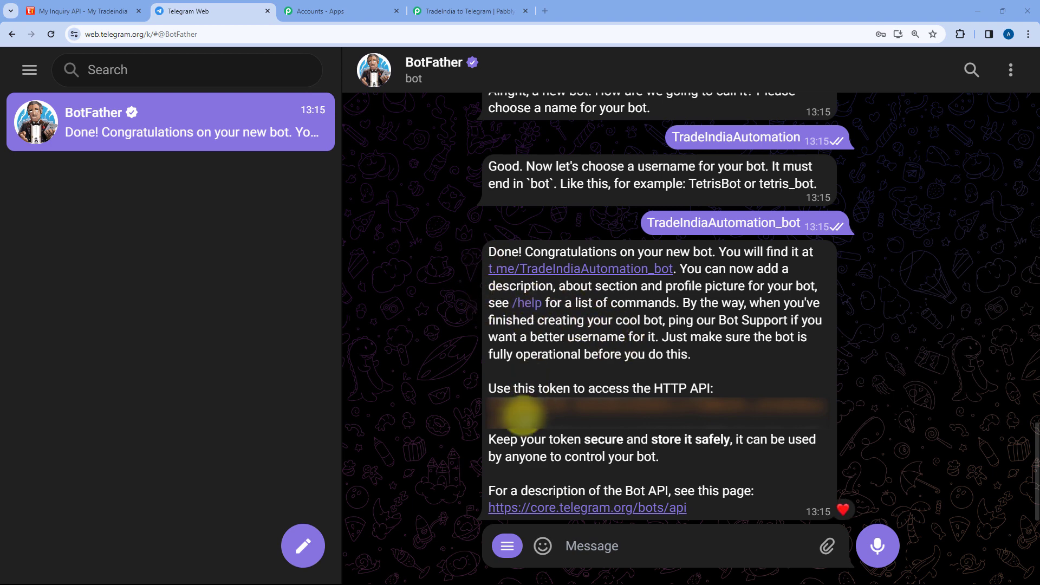
click(588, 270)
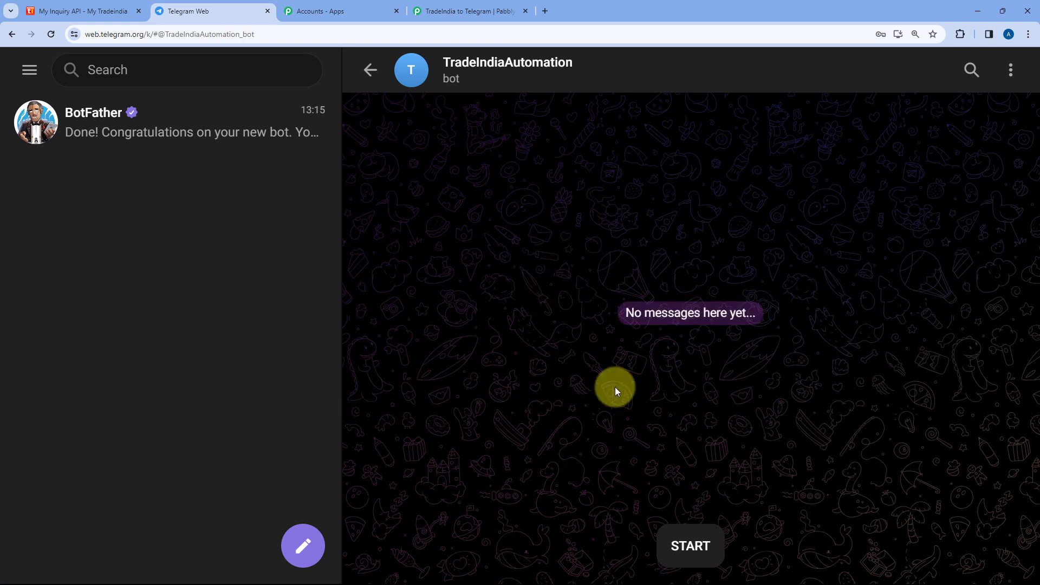
click(696, 540)
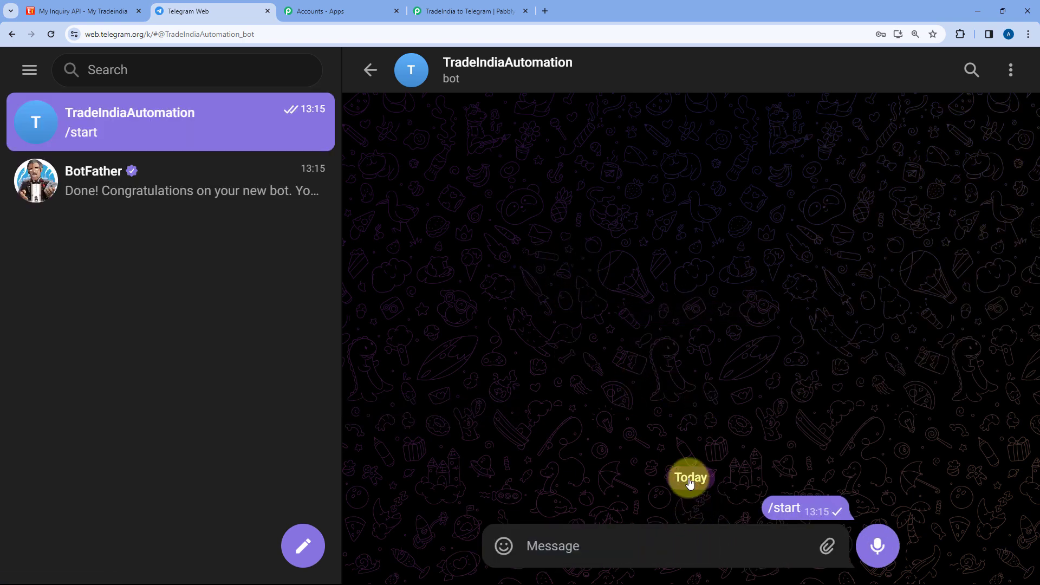
click(203, 178)
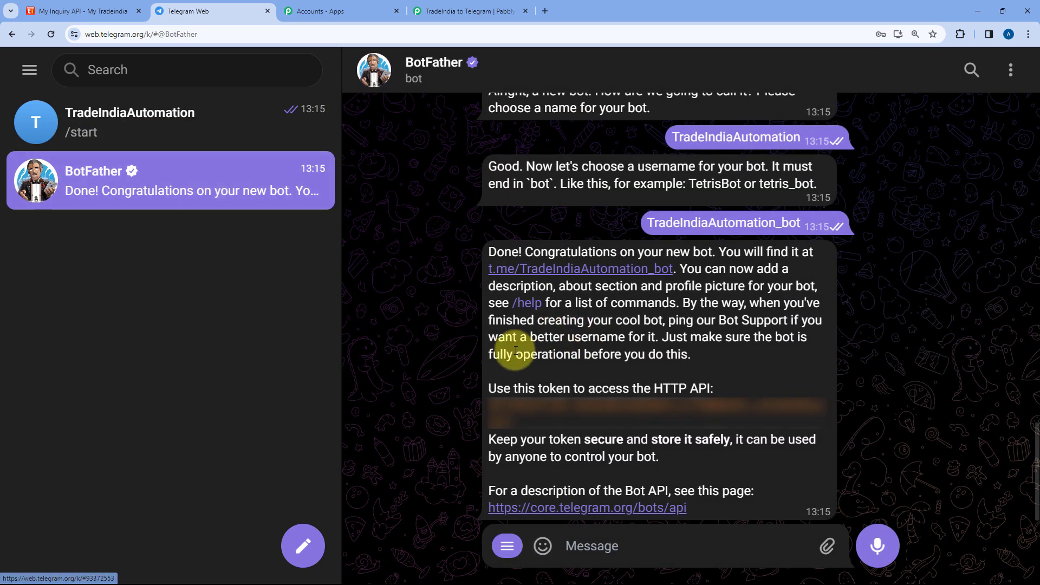
triple_click(516, 426)
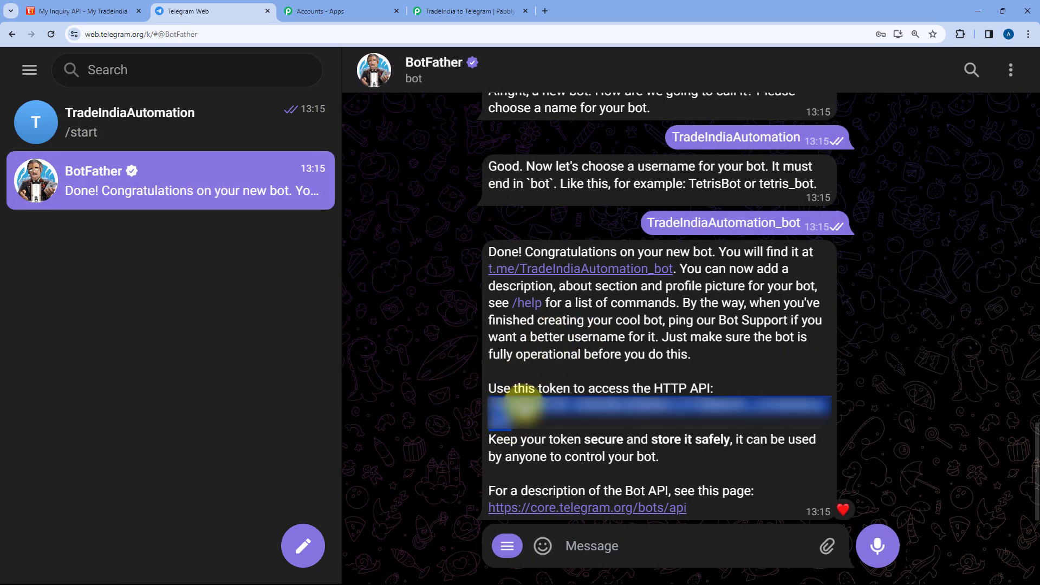
right_click(568, 394)
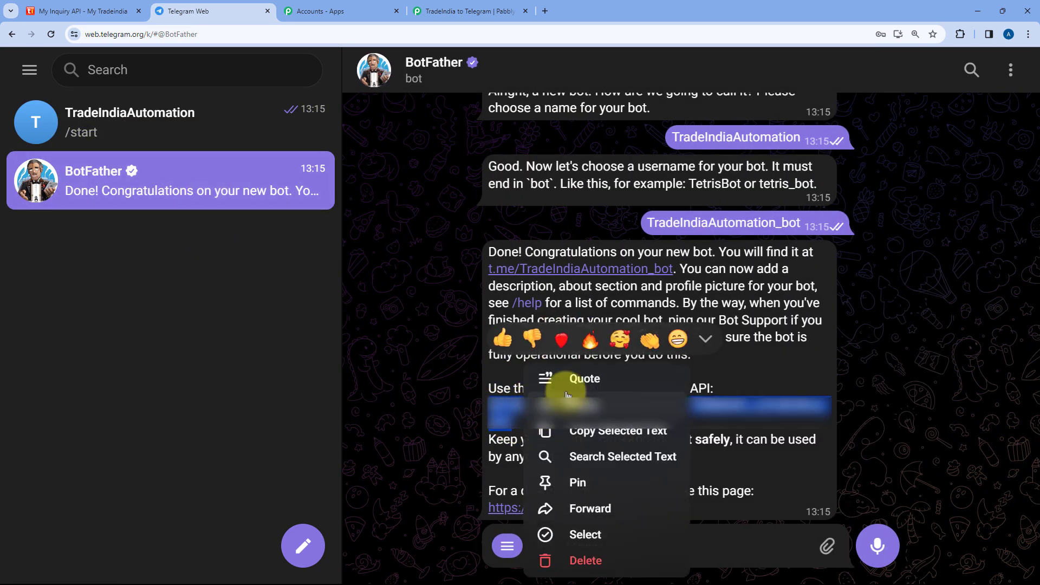
click(558, 432)
Step: Paste the bot token into Telegram Bot #22's Token field and save the connection
click(466, 10)
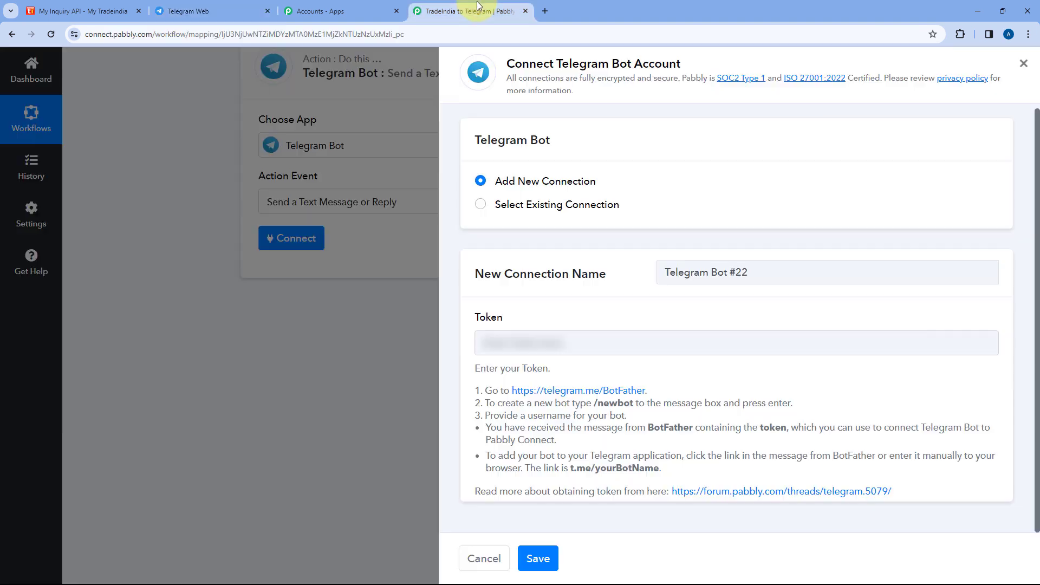
click(510, 343)
right_click(509, 343)
click(551, 225)
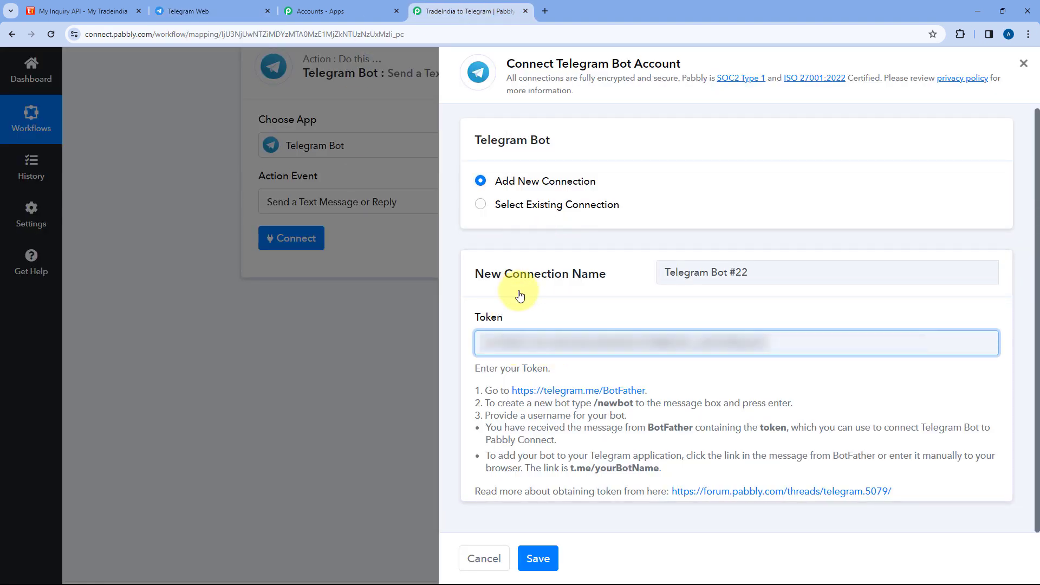
click(555, 554)
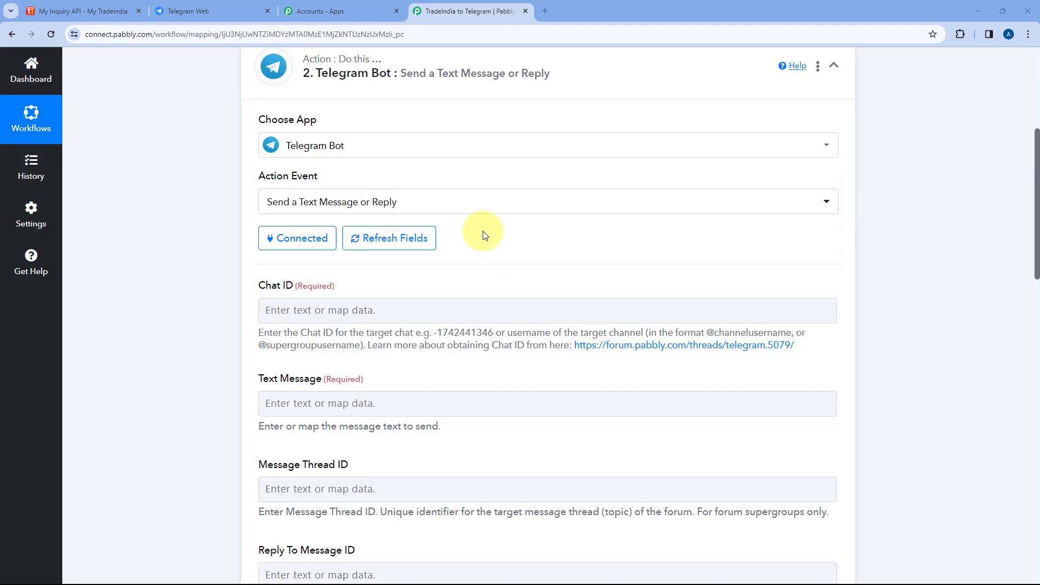
scroll(481, 233, down, 2)
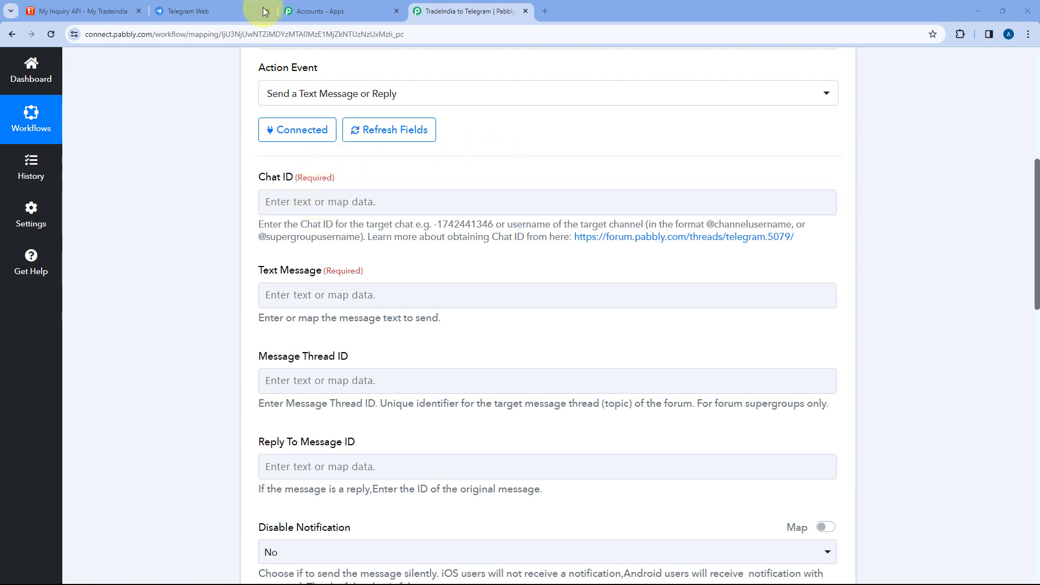
click(227, 10)
Step: Start a new Telegram group with the TradeIndiaAutomation bot as its member
click(262, 114)
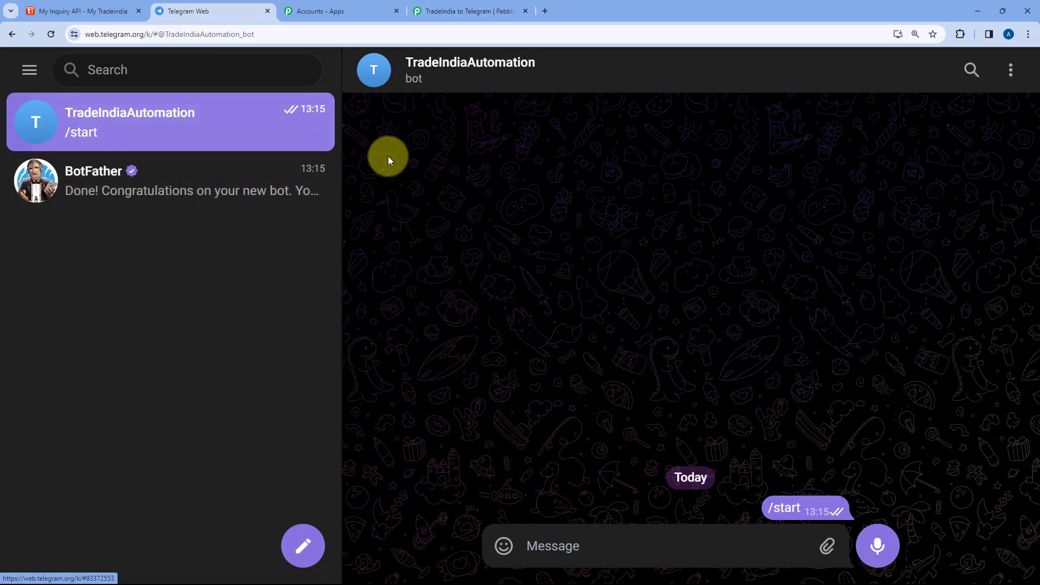
click(216, 194)
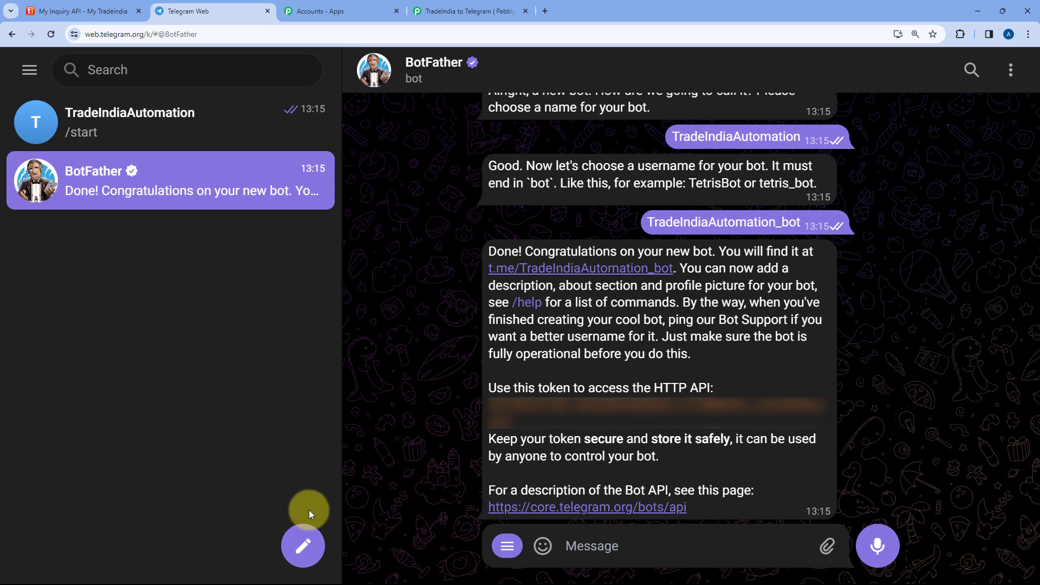
click(302, 537)
click(262, 473)
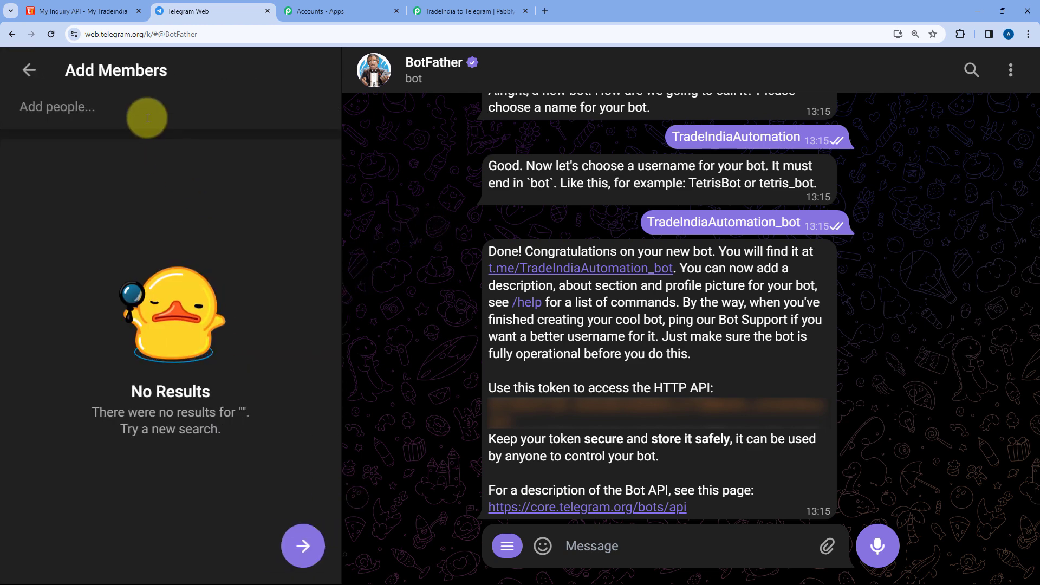
text(@Tra)
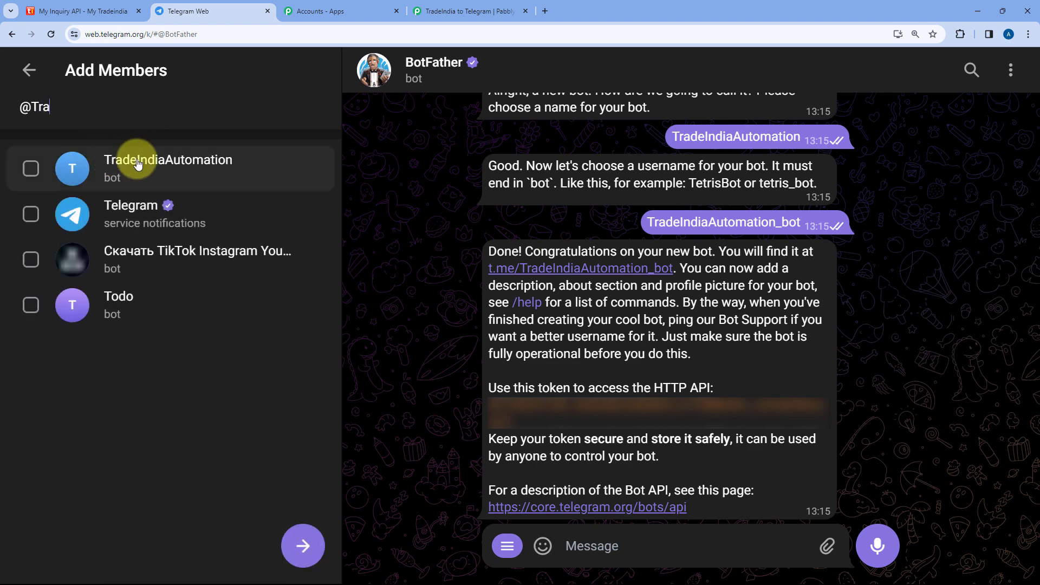
click(160, 162)
click(303, 544)
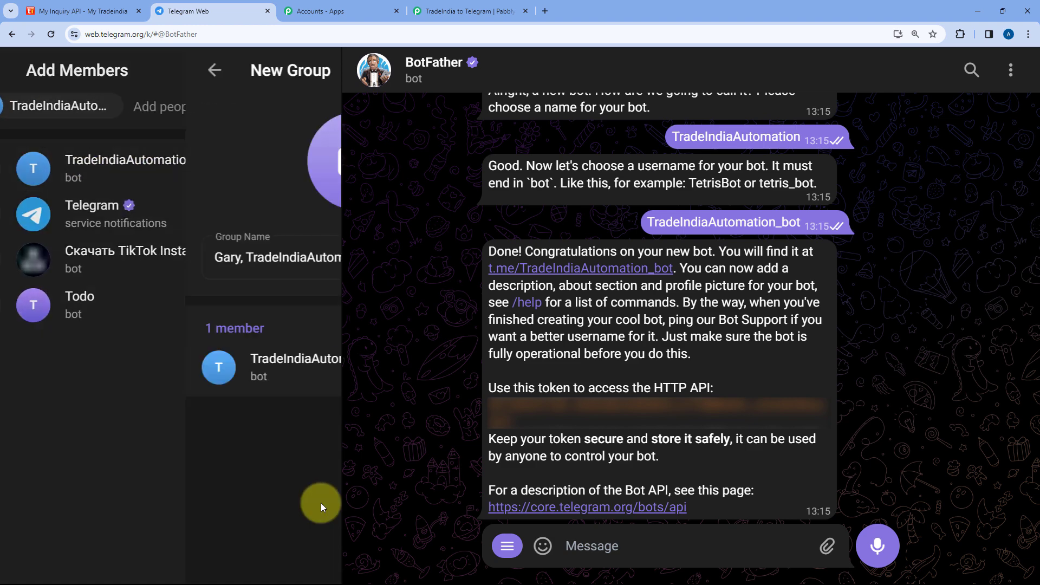
Step: Name the group 'TradeIndia Leads', create it, and open its chat
drag(272, 256, 0, 255)
drag(209, 260, 123, 259)
key(BackSpace)
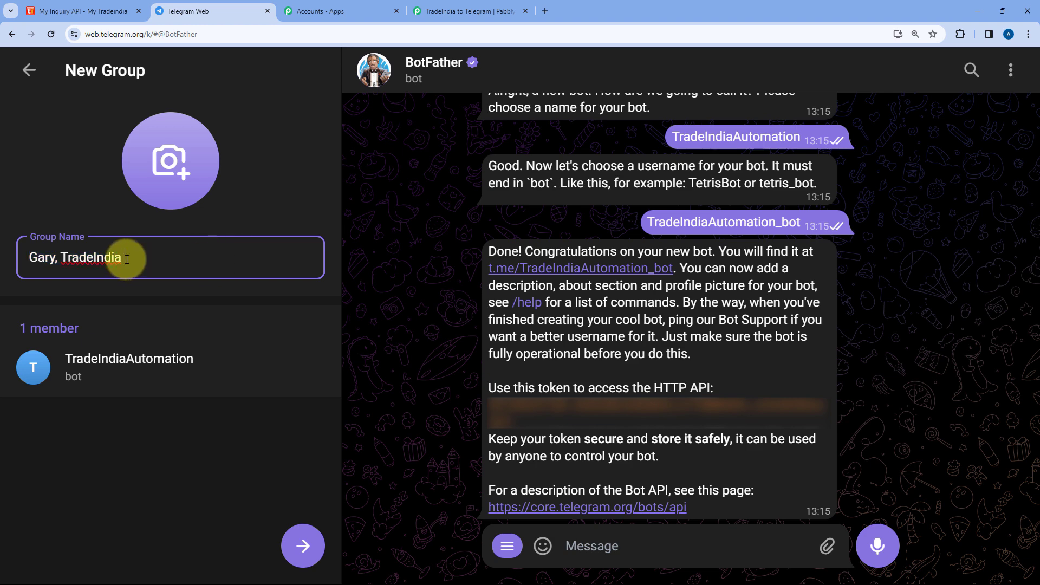
text(Leads)
drag(58, 258, 6, 256)
key(BackSpace)
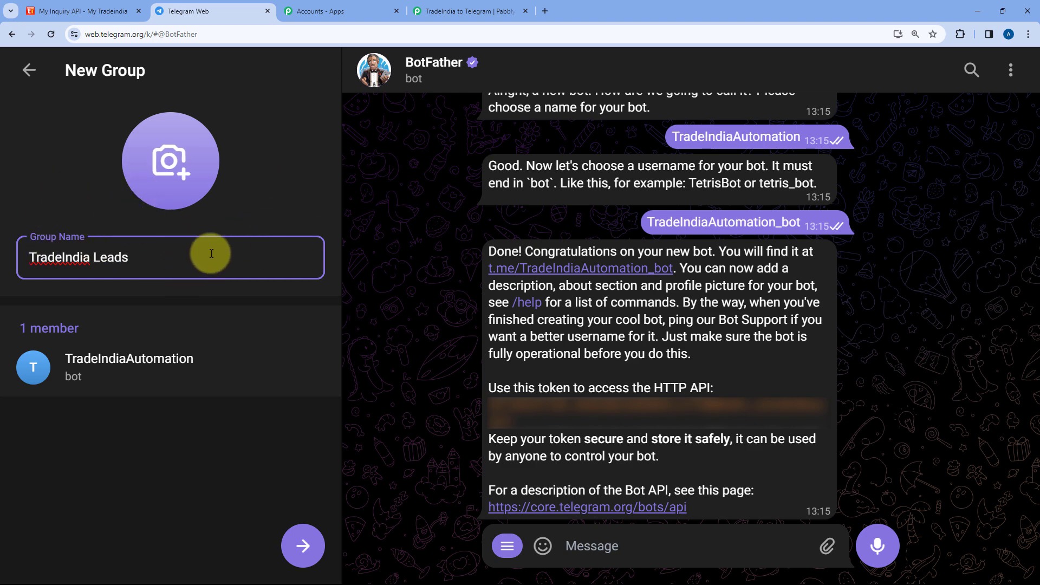
click(295, 552)
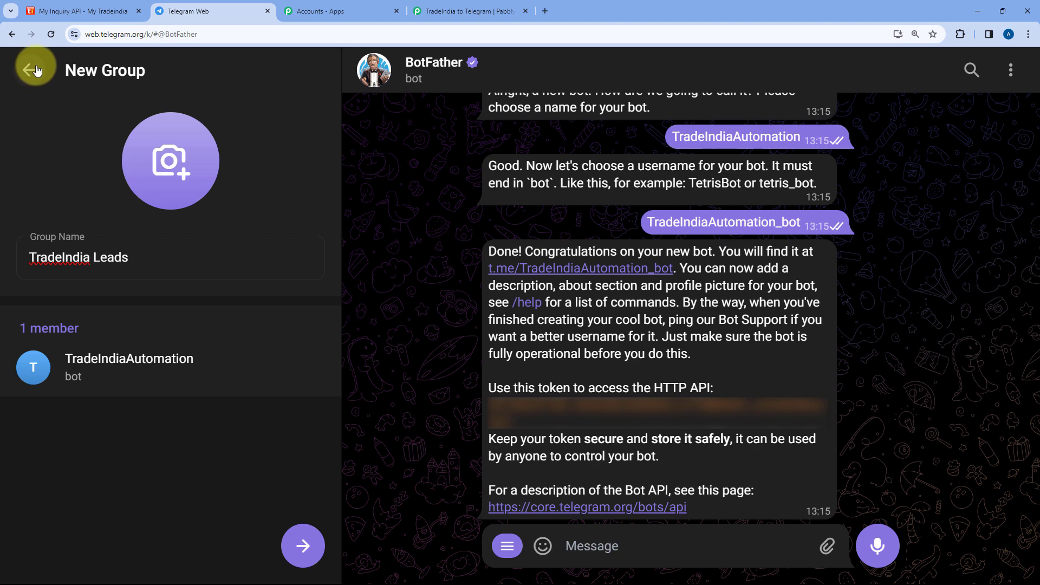
click(57, 32)
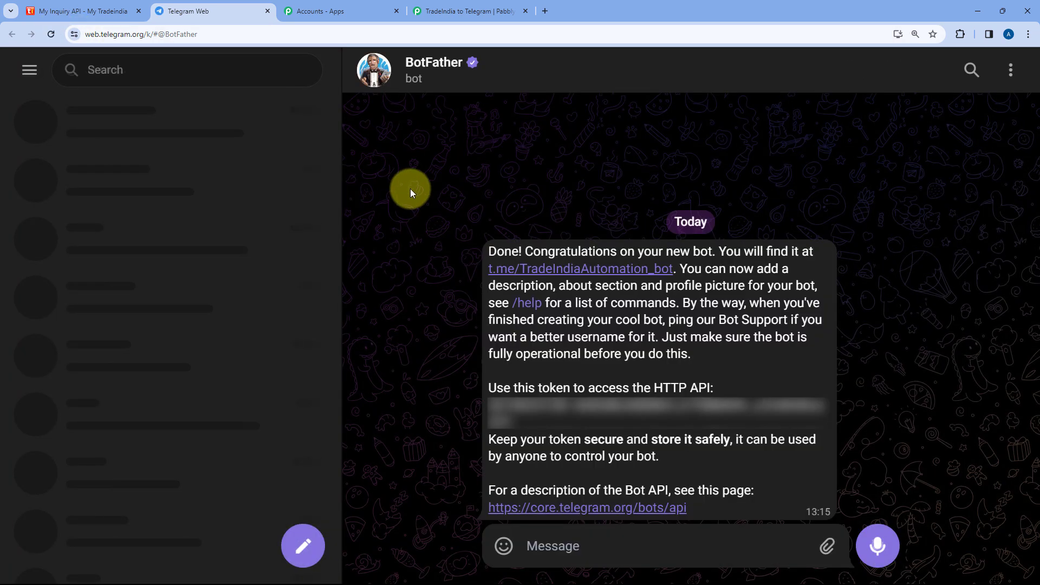
click(219, 129)
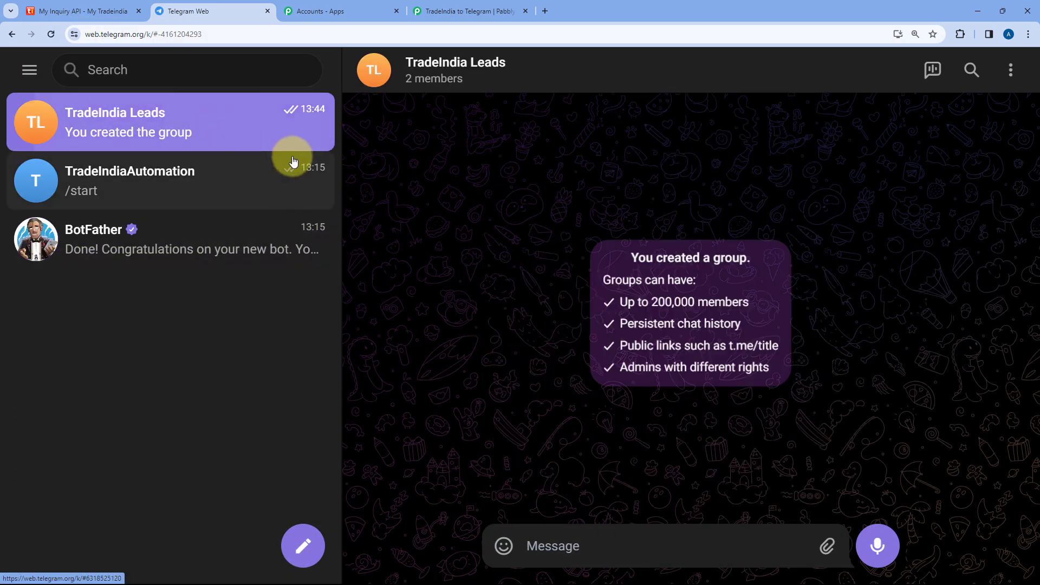
click(451, 69)
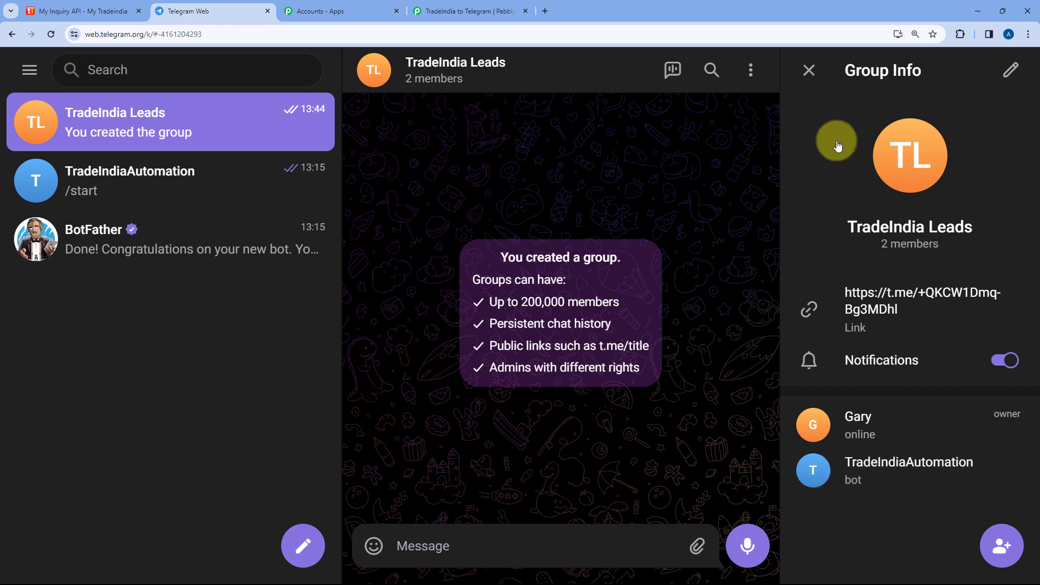
click(809, 70)
double_click(214, 34)
click(240, 35)
drag(249, 34, 180, 36)
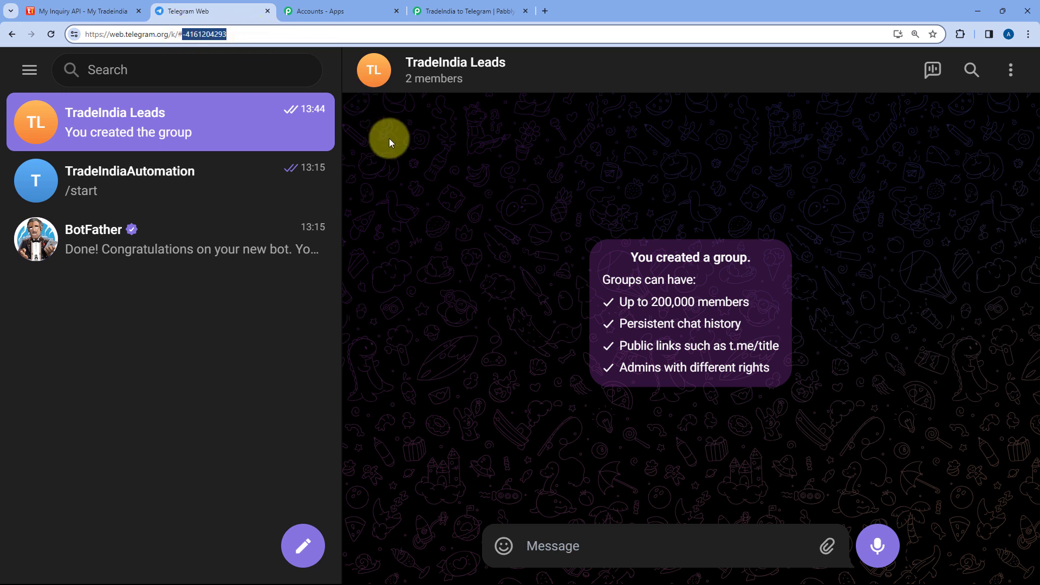
click(445, 8)
click(332, 203)
key(ctrl+v)
click(365, 179)
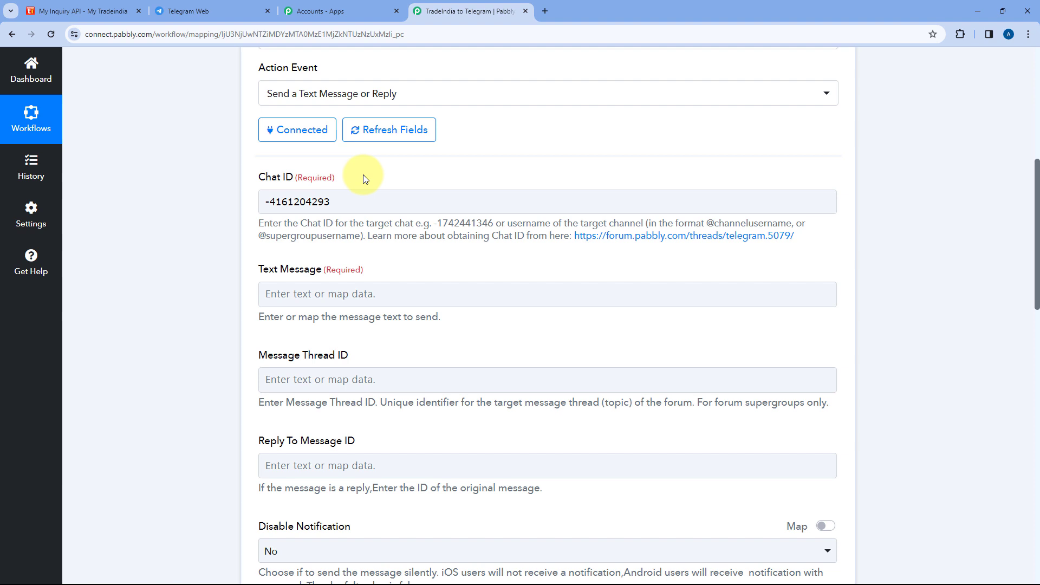
Step: Type 'Hello Team,', the new-lead line, then Name:, Mobile No.:, Product:, Address: lines
scroll(365, 179, down, 2)
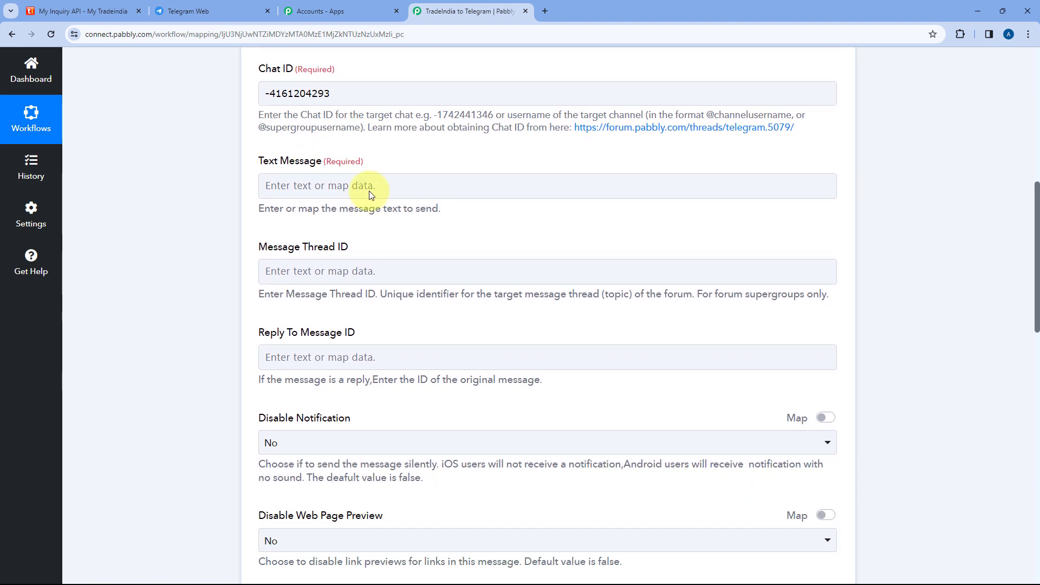
click(304, 184)
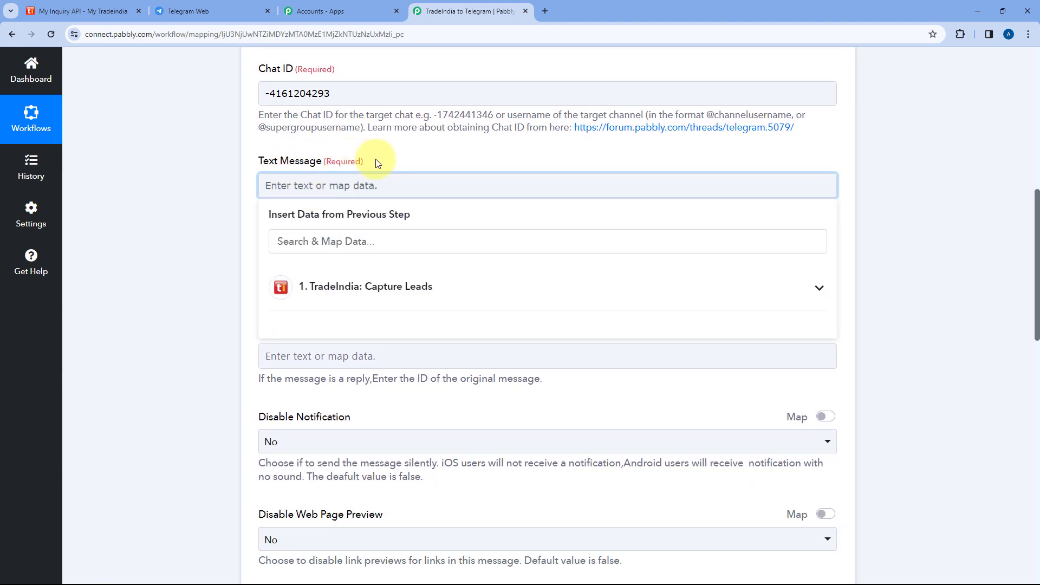
text(Hel)
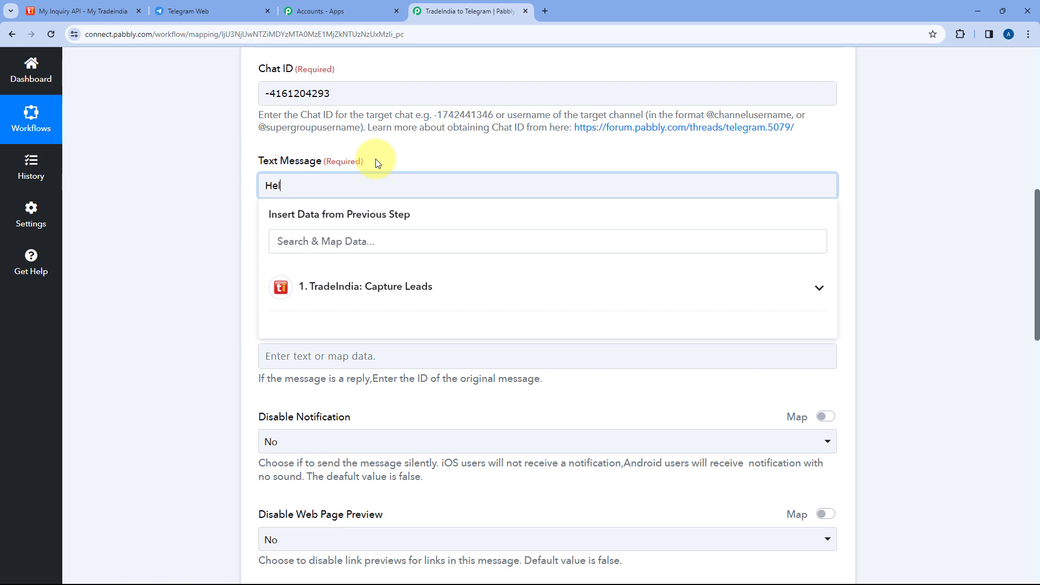
text(lo Team,)
key(Return)
key(Return)
text(We have received a new lead in TradeIndia.)
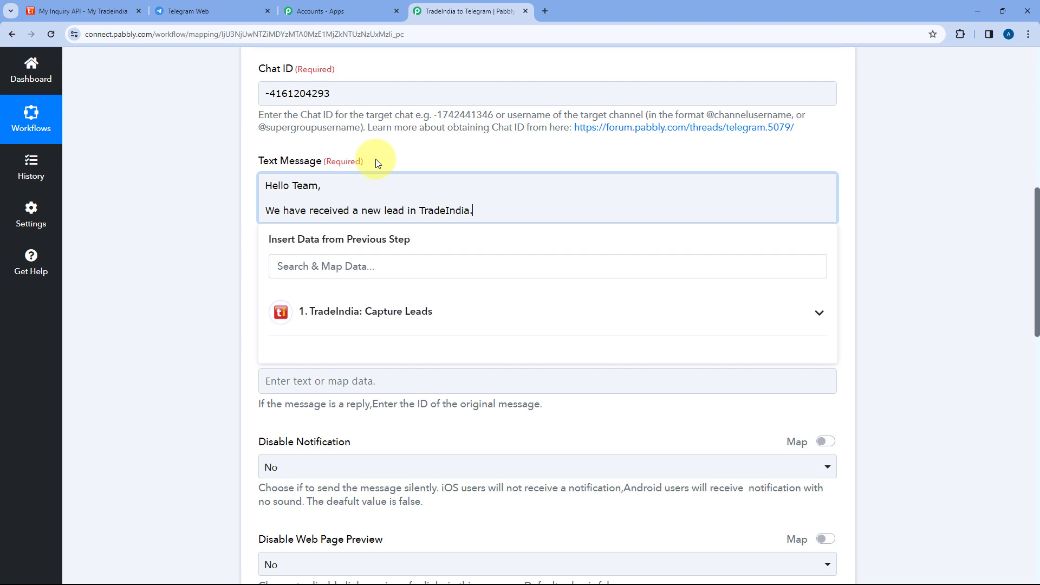
key(Return)
key(Return)
text(Name:)
key(Return)
text(Mobile No.:)
key(Return)
text(Product:)
key(Return)
text(Address:)
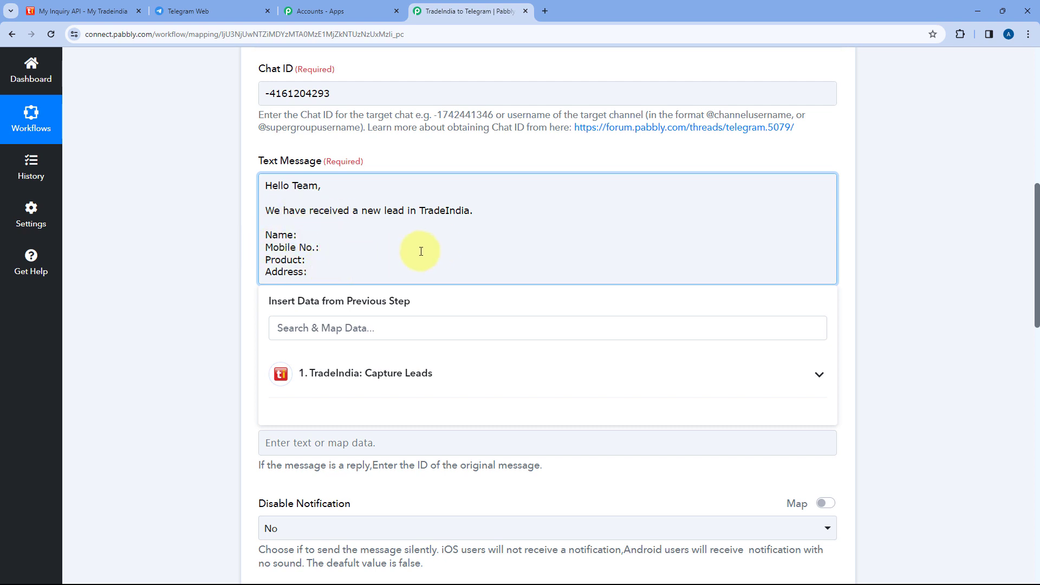
scroll(421, 252, up, 8)
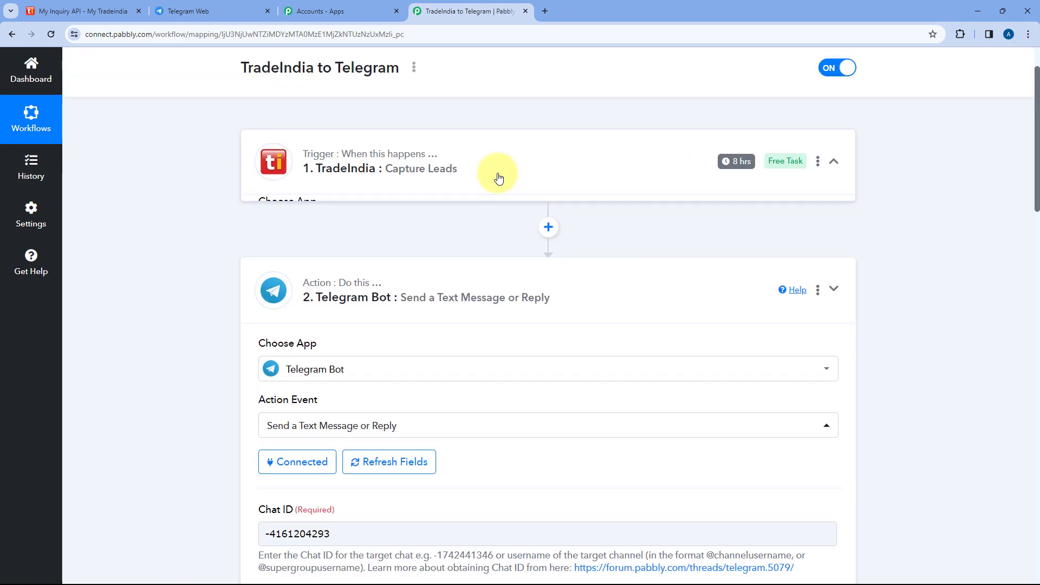
Step: Look over the TradeIndia trigger's sample lead fields, such as sender name Demo Customer
scroll(199, 214, up, 2)
scroll(199, 213, down, 6)
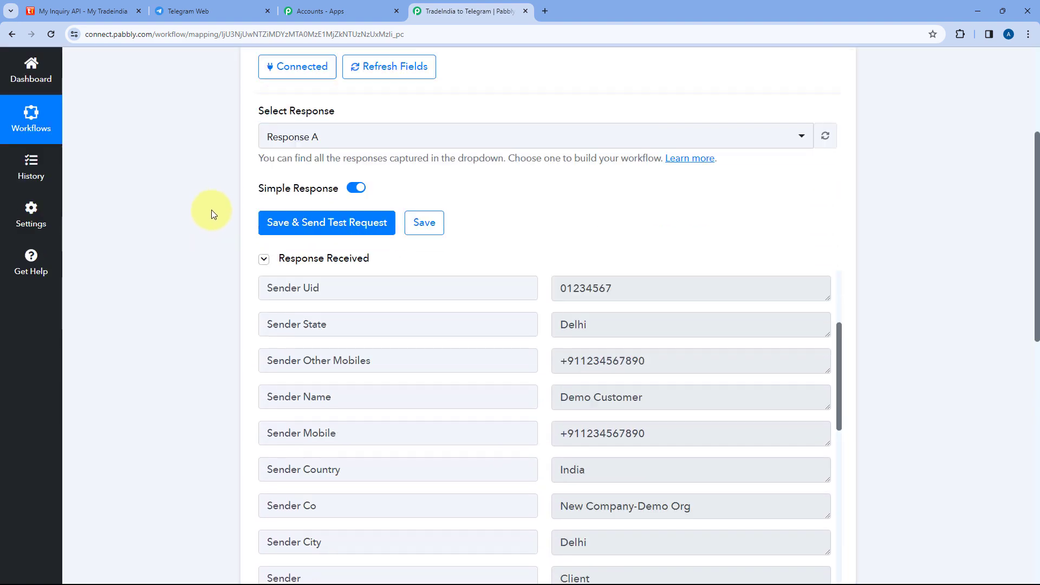
scroll(212, 211, down, 2)
scroll(539, 255, up, 1)
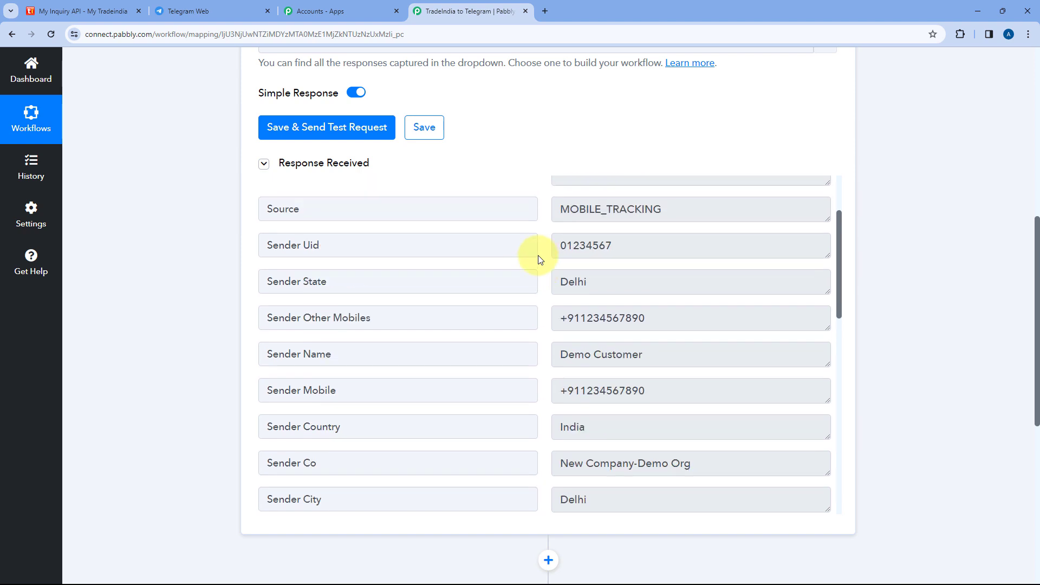
scroll(539, 227, down, 2)
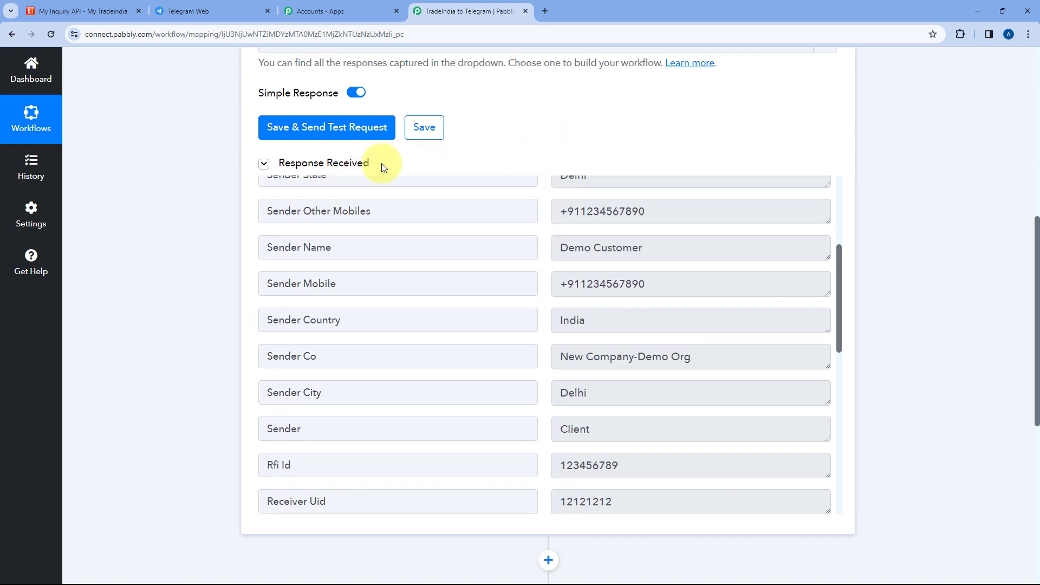
drag(657, 248, 536, 240)
click(569, 270)
scroll(205, 262, down, 4)
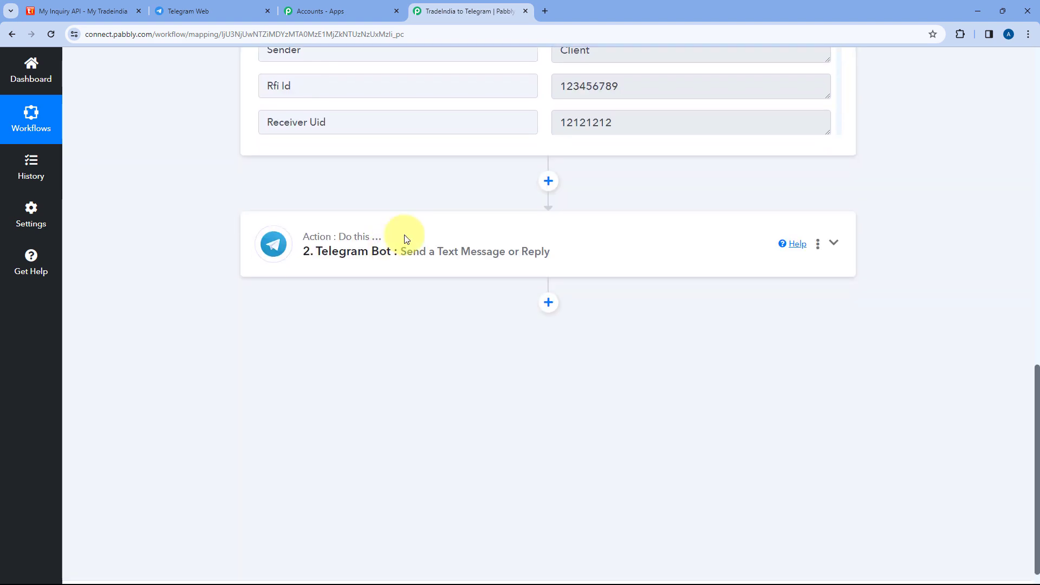
Step: Expand the Telegram Bot send-message action again
click(405, 239)
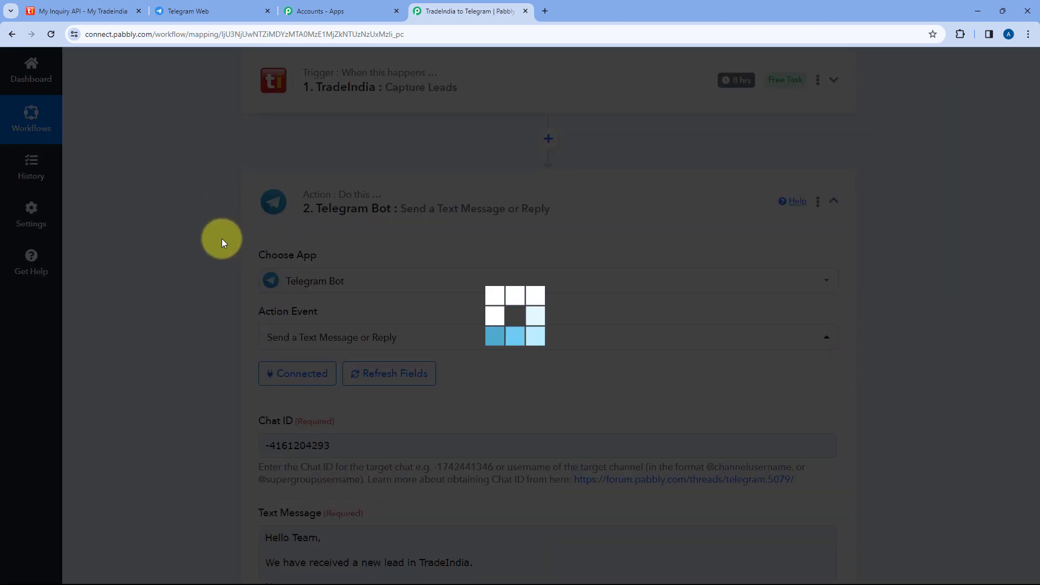
scroll(222, 242, down, 4)
scroll(219, 273, down, 3)
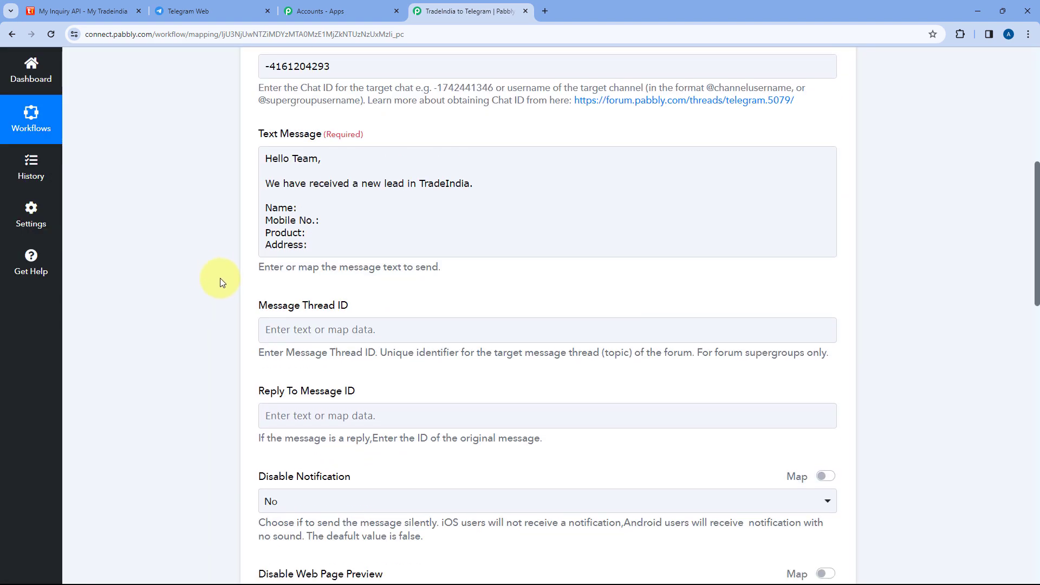
Step: Map the TradeIndia Sender Name field after the Name: label
click(309, 208)
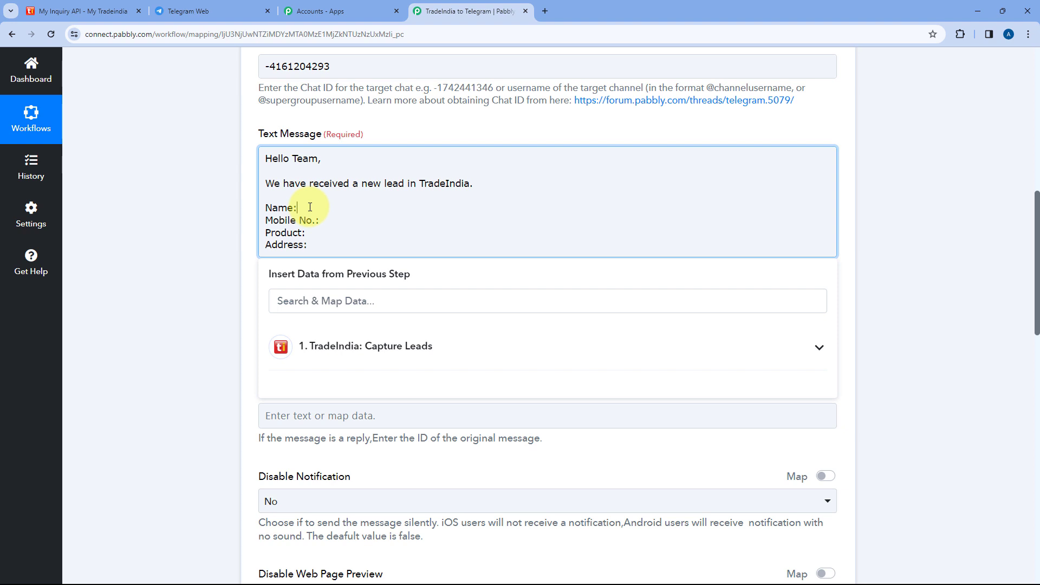
click(378, 346)
scroll(219, 322, down, 2)
scroll(313, 332, down, 3)
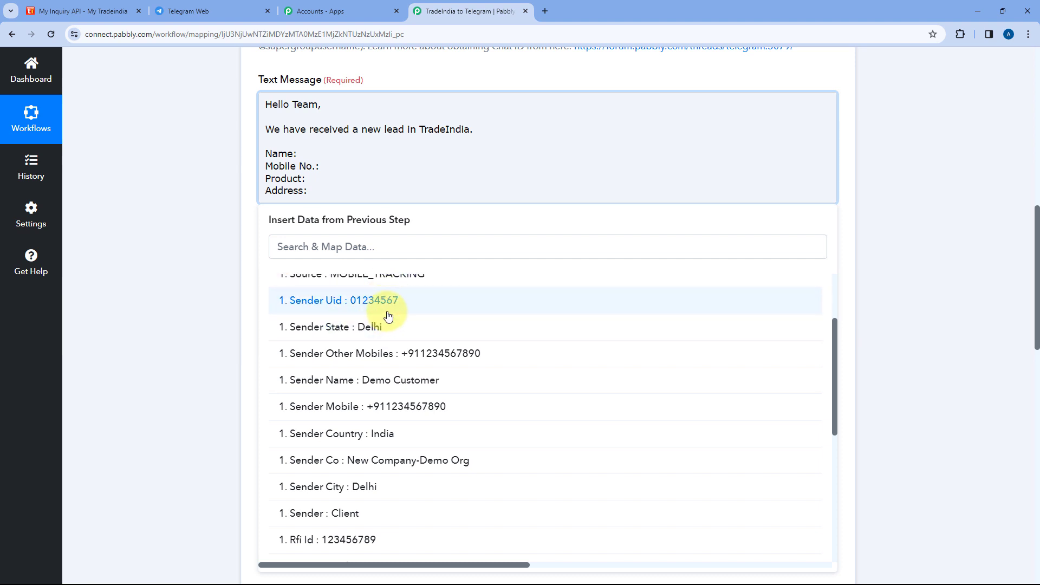
scroll(401, 288, up, 2)
scroll(422, 349, down, 5)
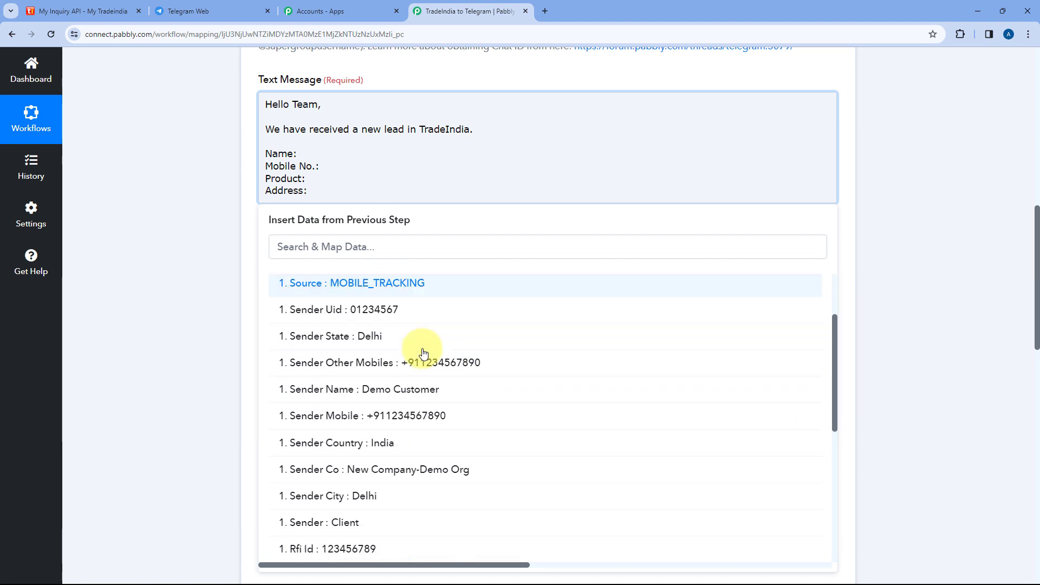
scroll(421, 369, up, 2)
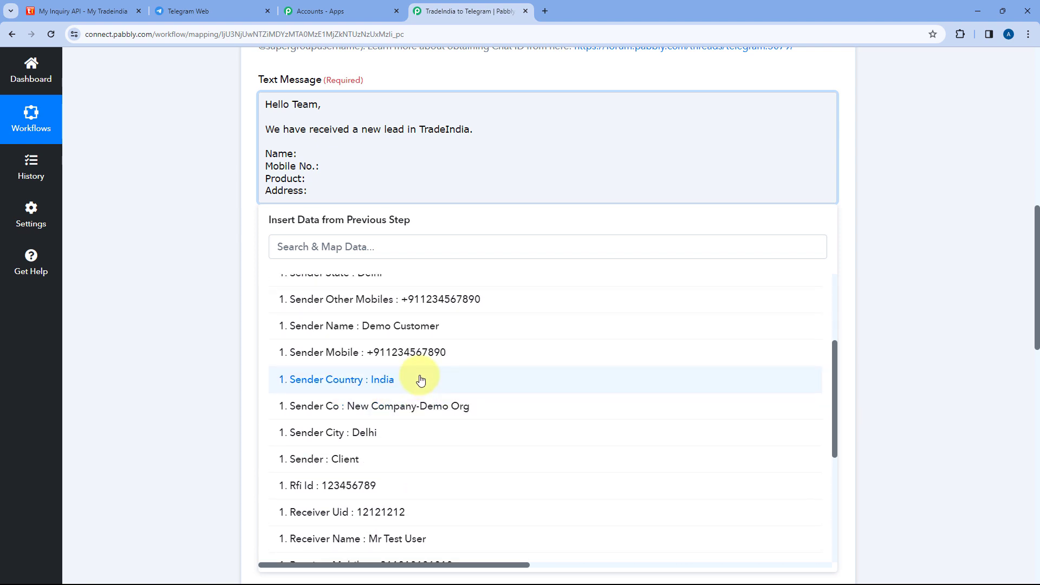
click(332, 326)
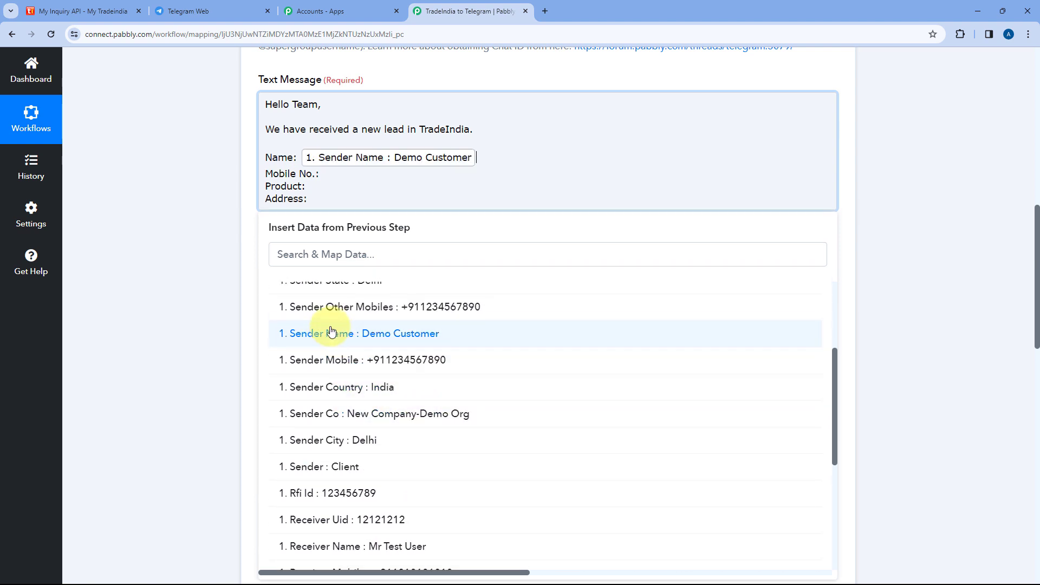
Step: Map Sender Mobile after Mobile No.: and Product Name after Product:
click(335, 176)
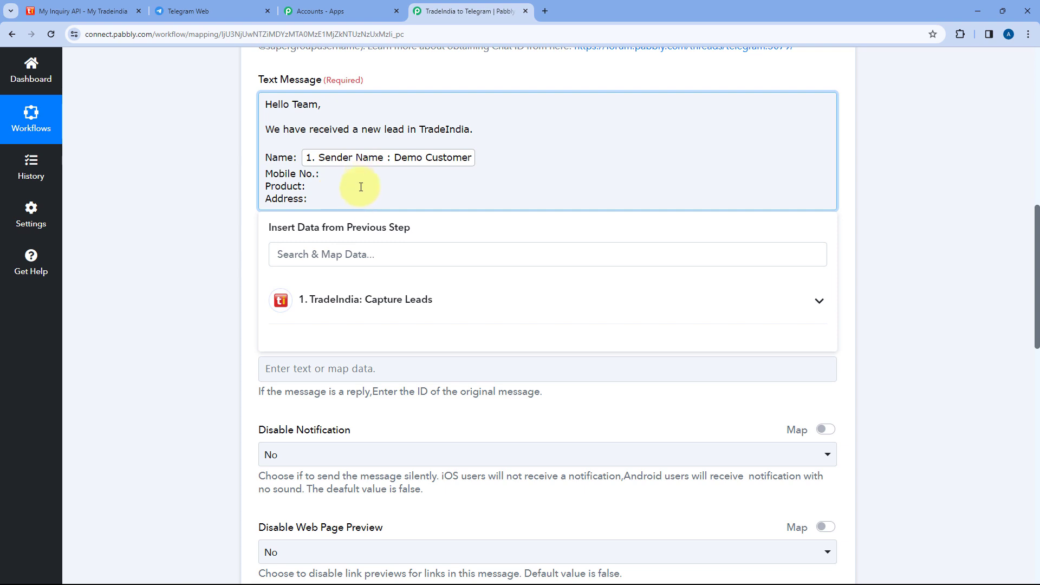
click(412, 301)
scroll(347, 379, down, 3)
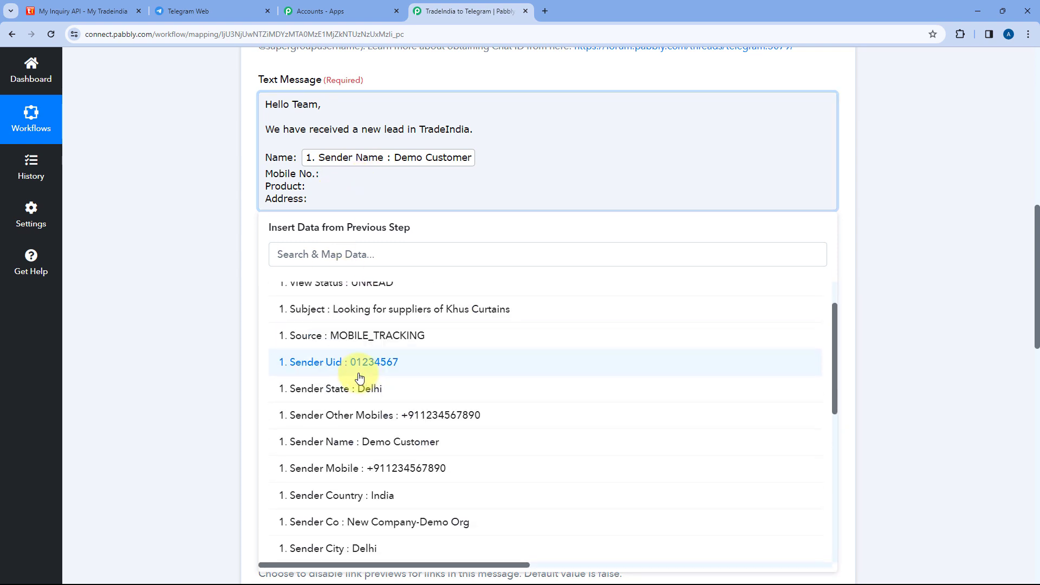
click(336, 414)
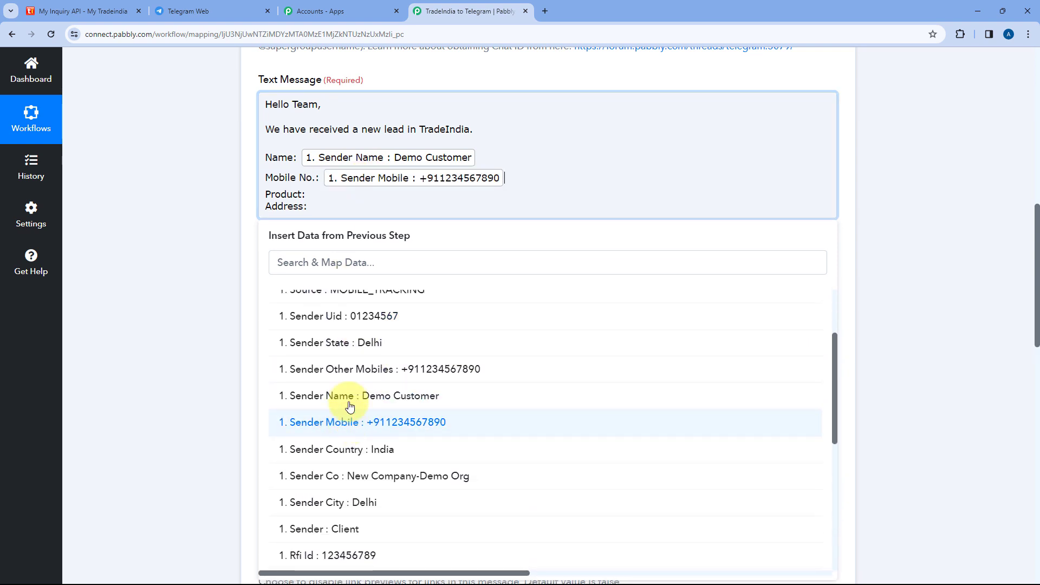
click(335, 192)
click(330, 307)
scroll(393, 401, down, 6)
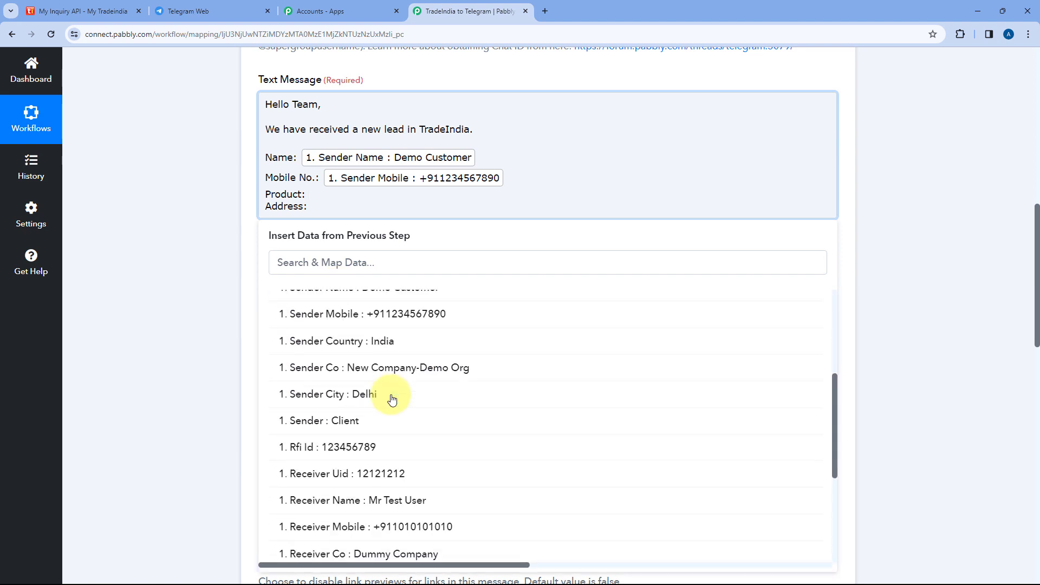
scroll(374, 368, up, 2)
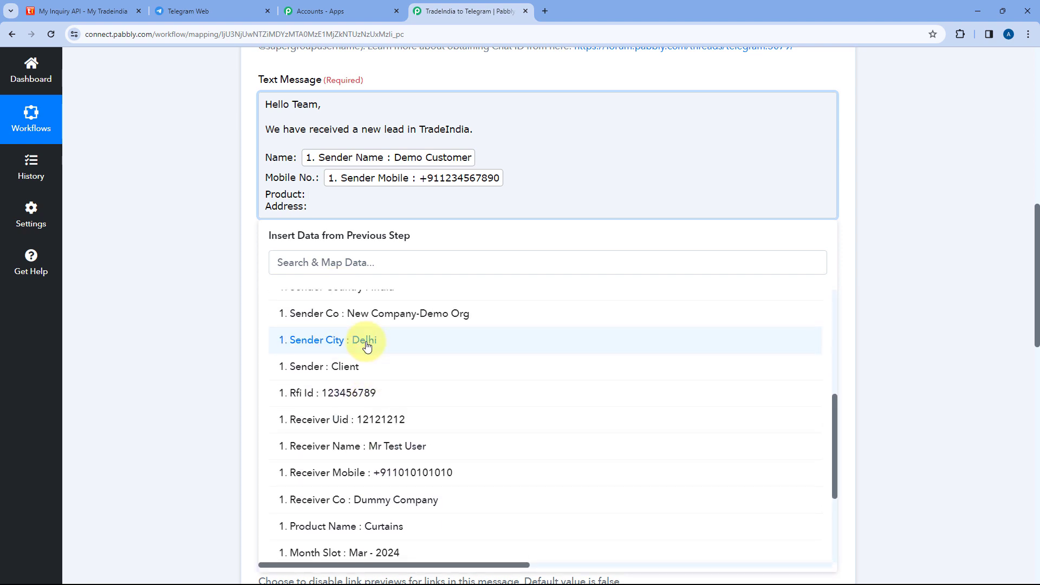
scroll(379, 379, up, 2)
scroll(379, 374, down, 6)
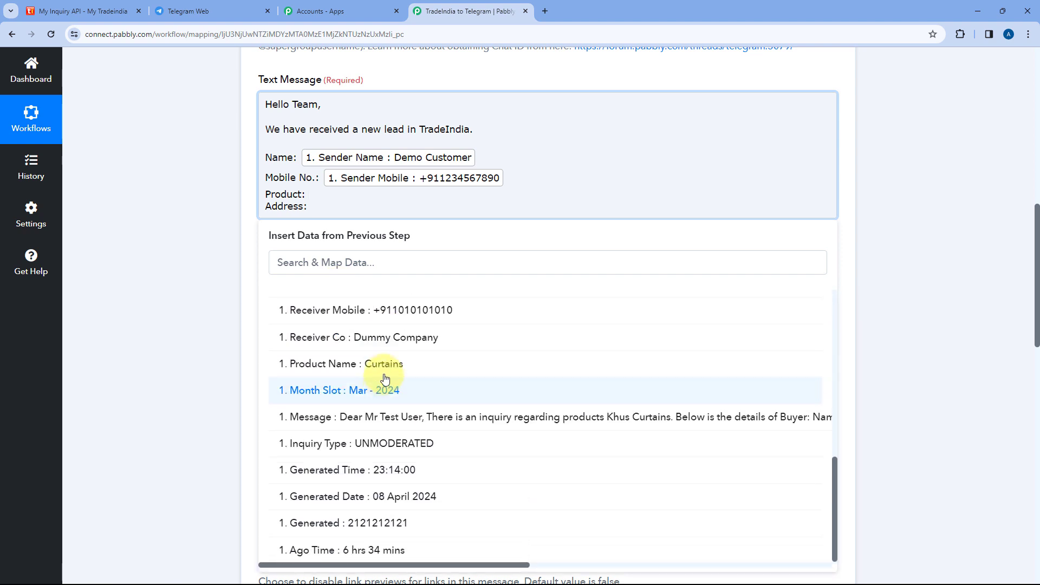
click(374, 368)
Step: Fill Address: with Sender City, Sender State and Sender Country, comma-separated
click(341, 214)
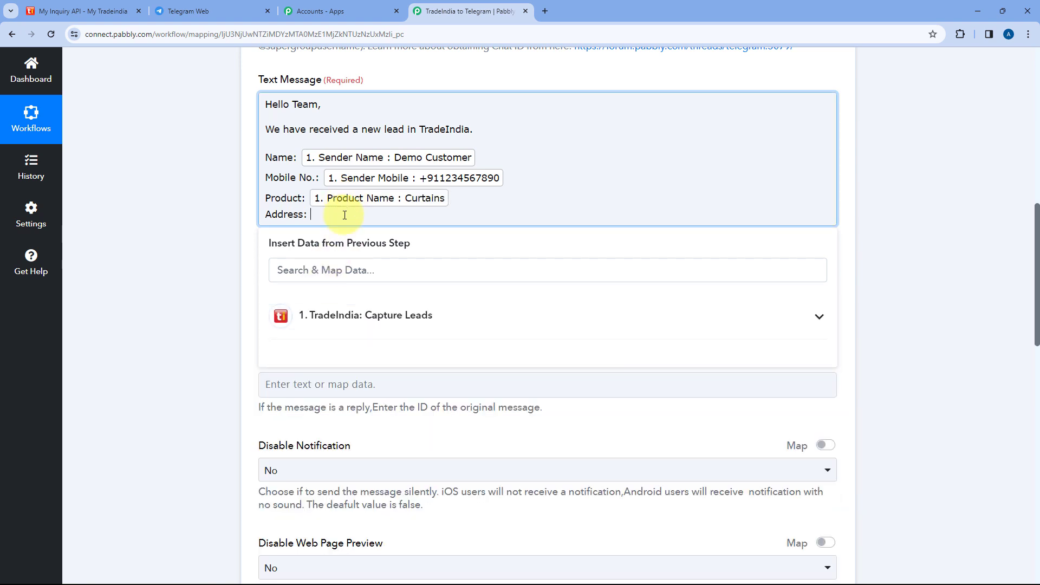
click(372, 327)
scroll(325, 380, down, 5)
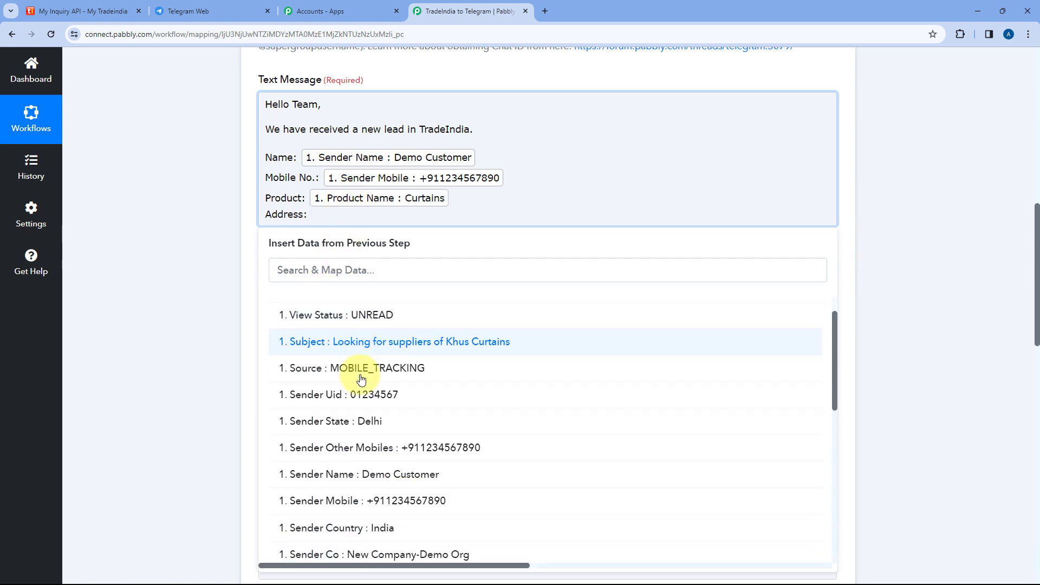
click(360, 455)
text(,)
scroll(292, 384, up, 3)
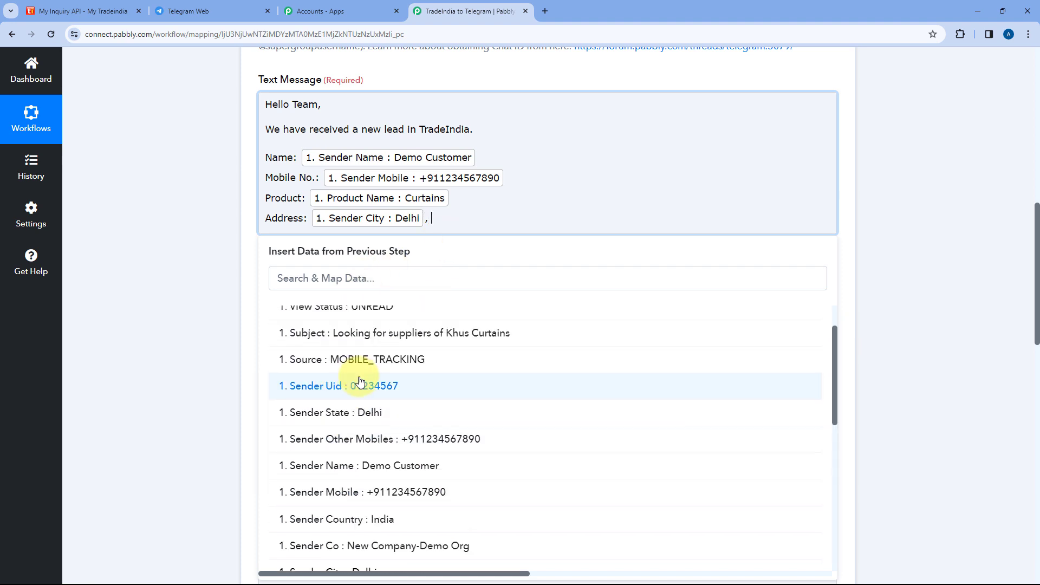
click(356, 413)
scroll(363, 413, down, 2)
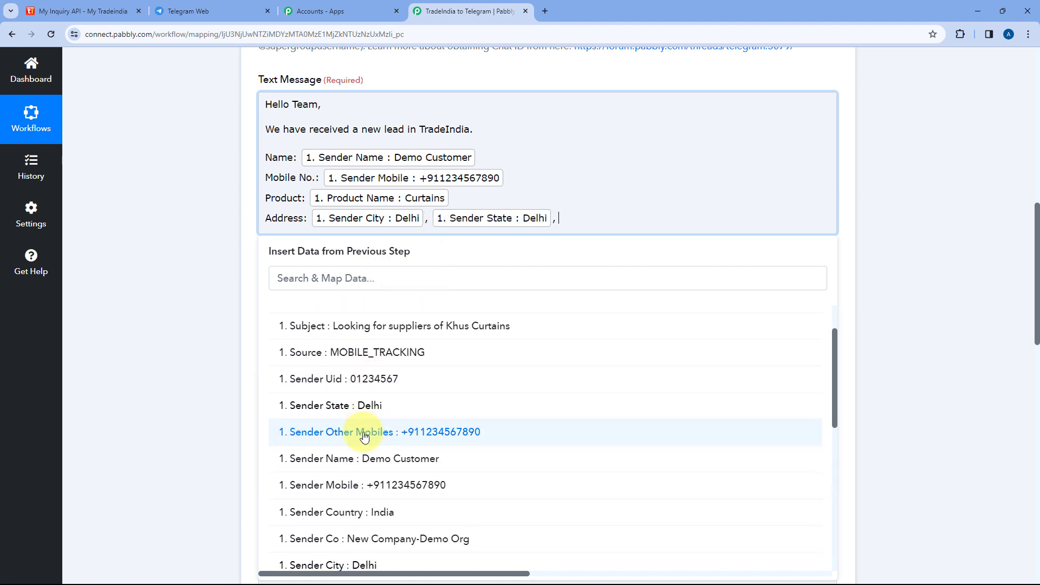
click(363, 412)
click(183, 216)
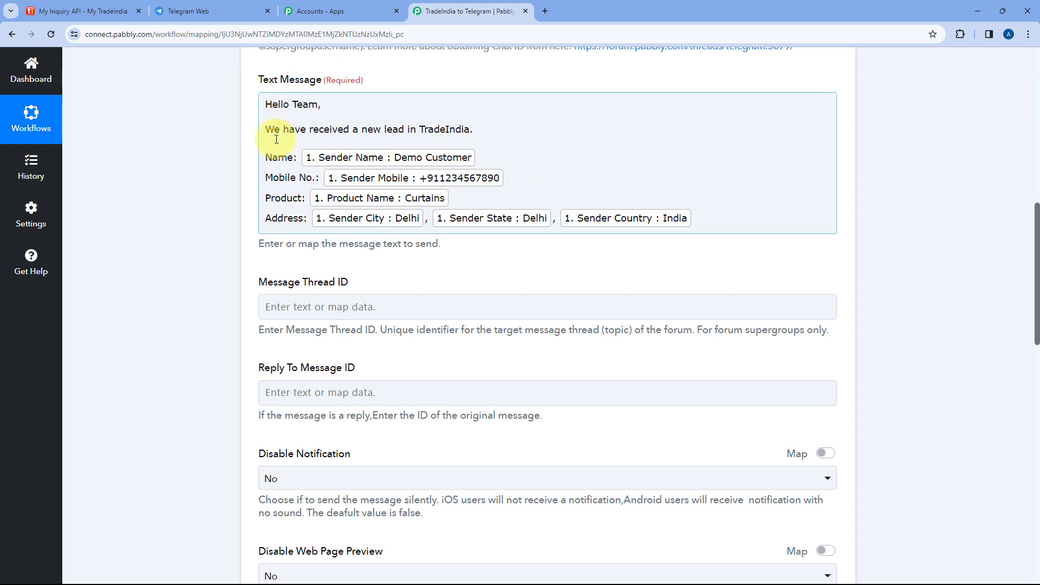
scroll(251, 149, down, 3)
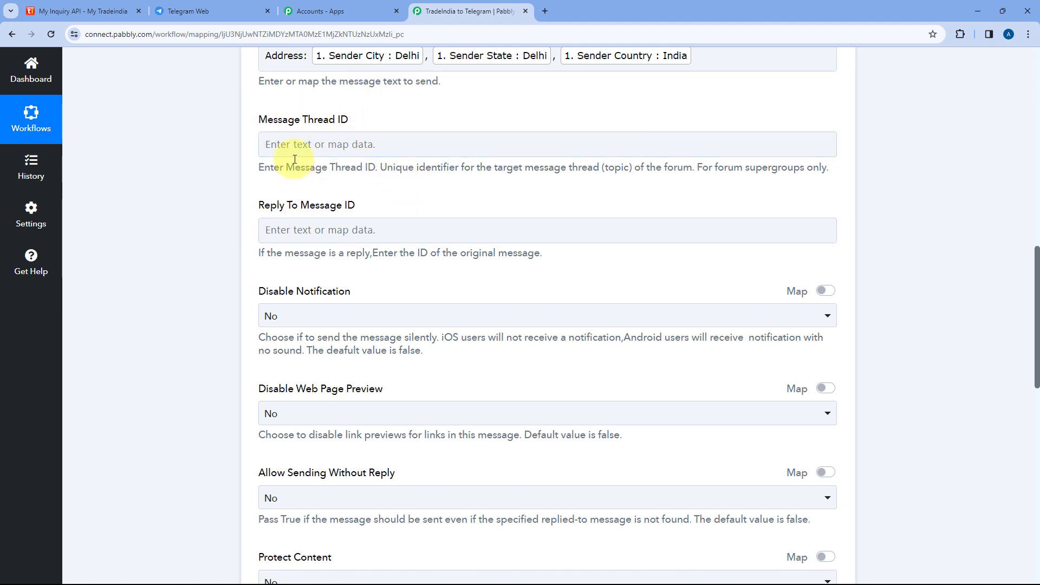
scroll(434, 185, down, 2)
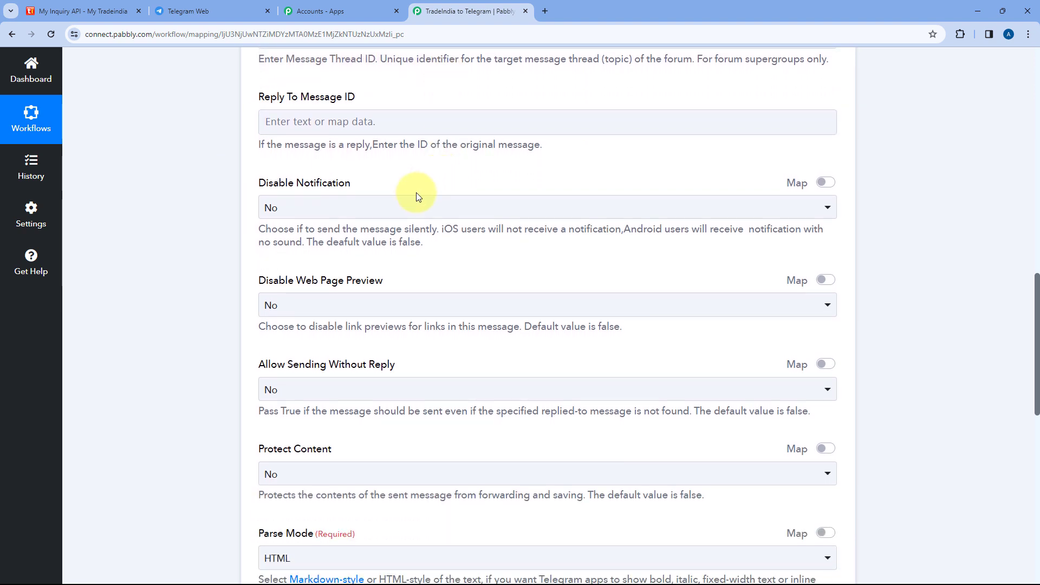
scroll(261, 163, down, 2)
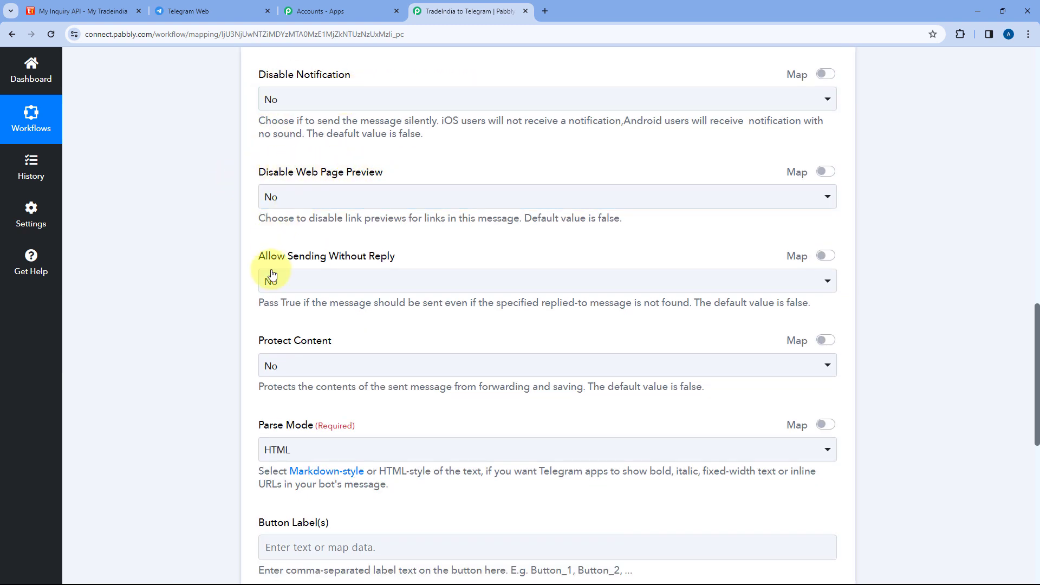
scroll(407, 263, down, 2)
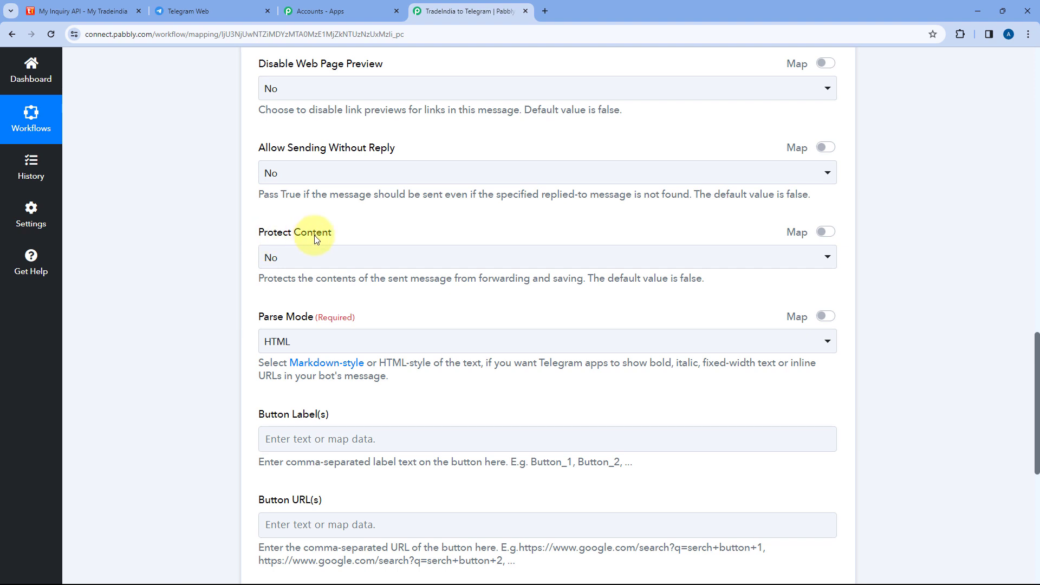
scroll(395, 210, up, 3)
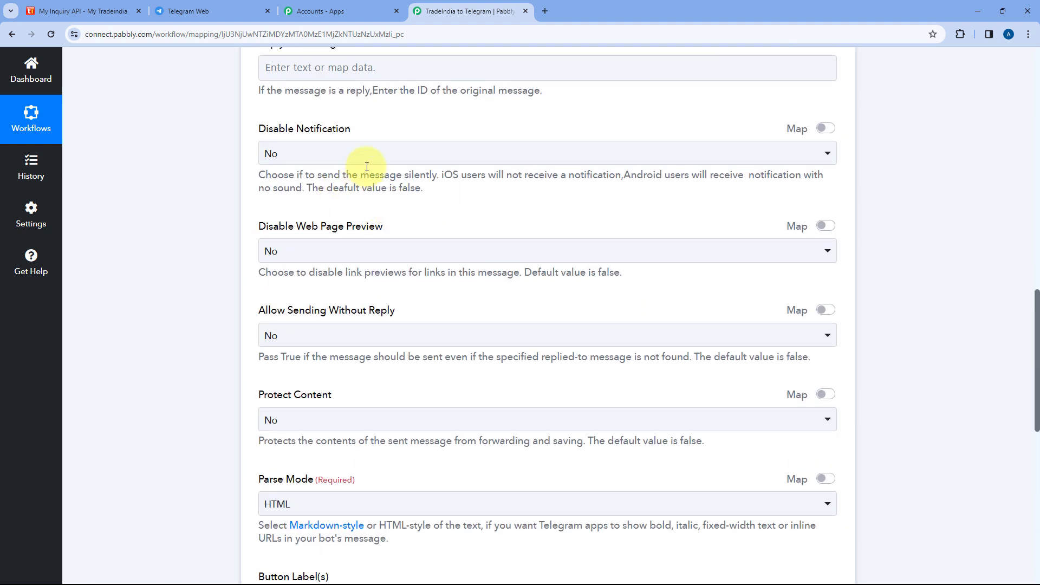
click(336, 154)
click(293, 146)
scroll(259, 233, down, 4)
scroll(255, 268, down, 3)
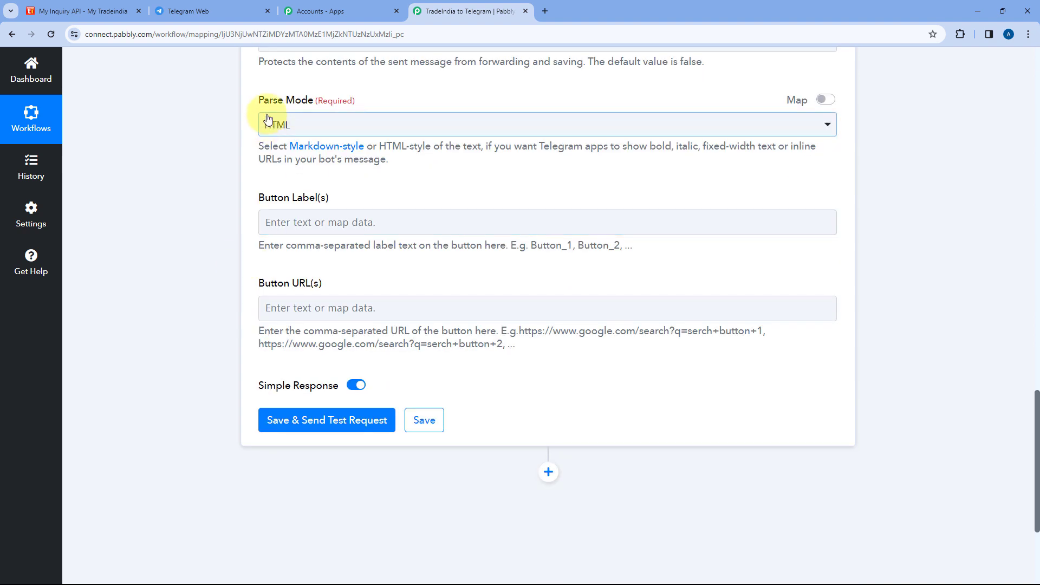
click(332, 128)
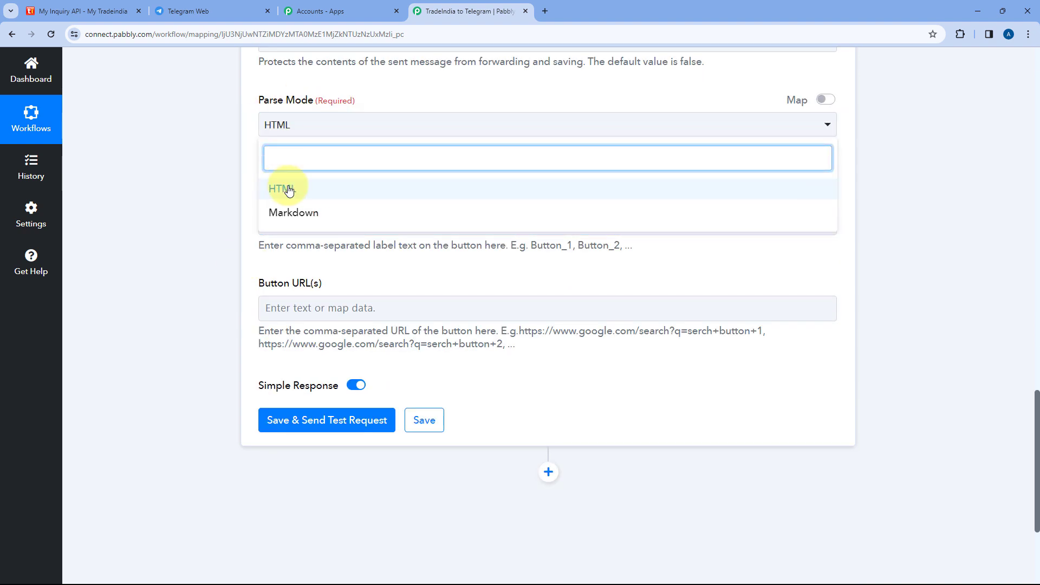
click(297, 194)
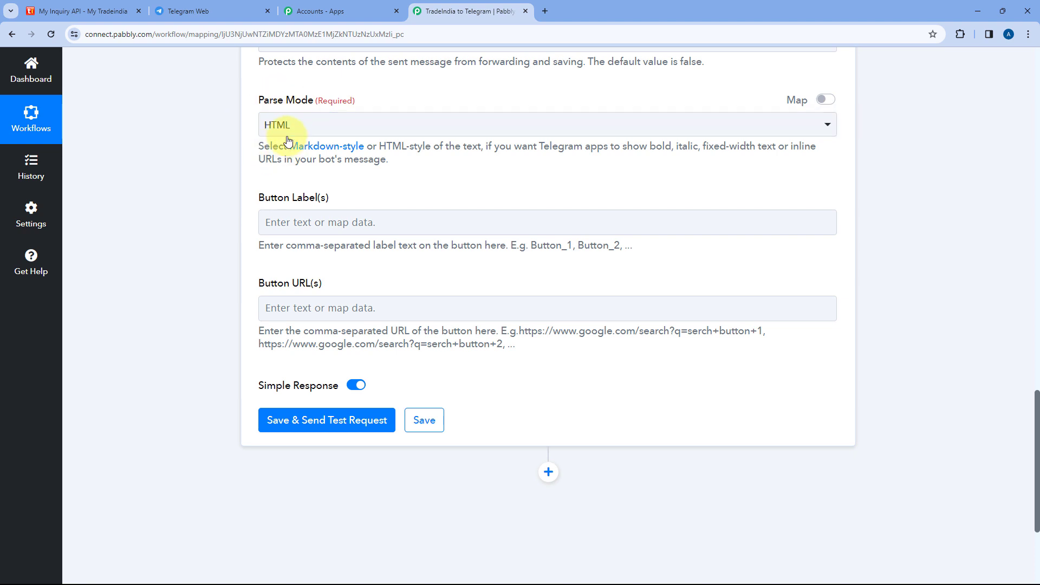
click(312, 128)
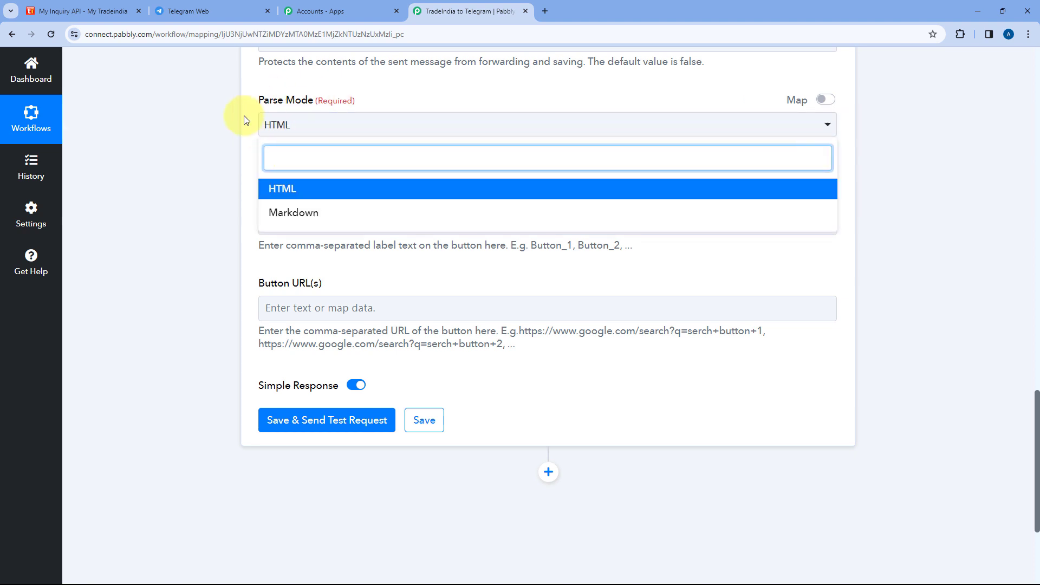
click(245, 122)
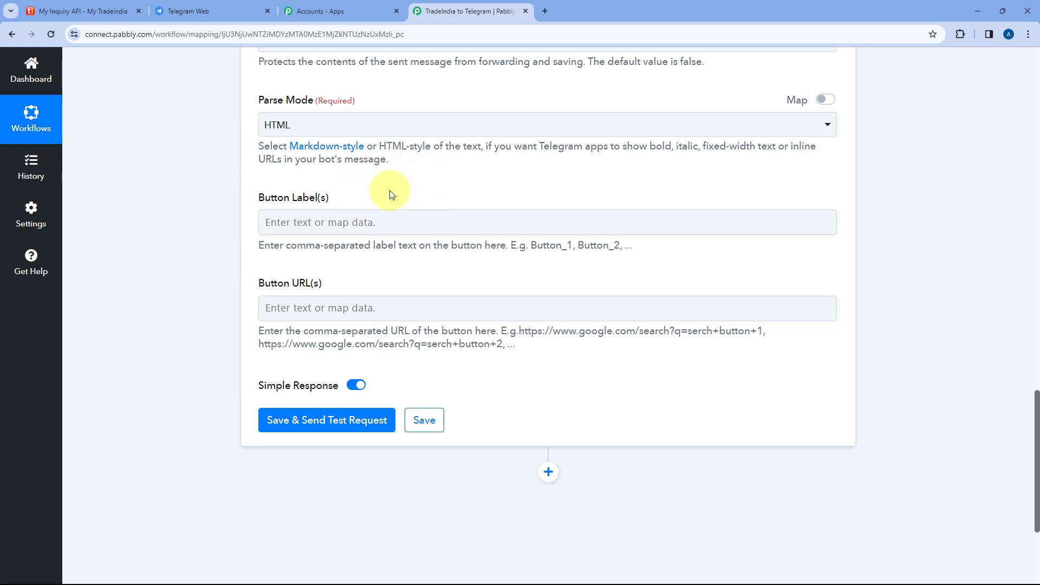
click(332, 221)
click(355, 196)
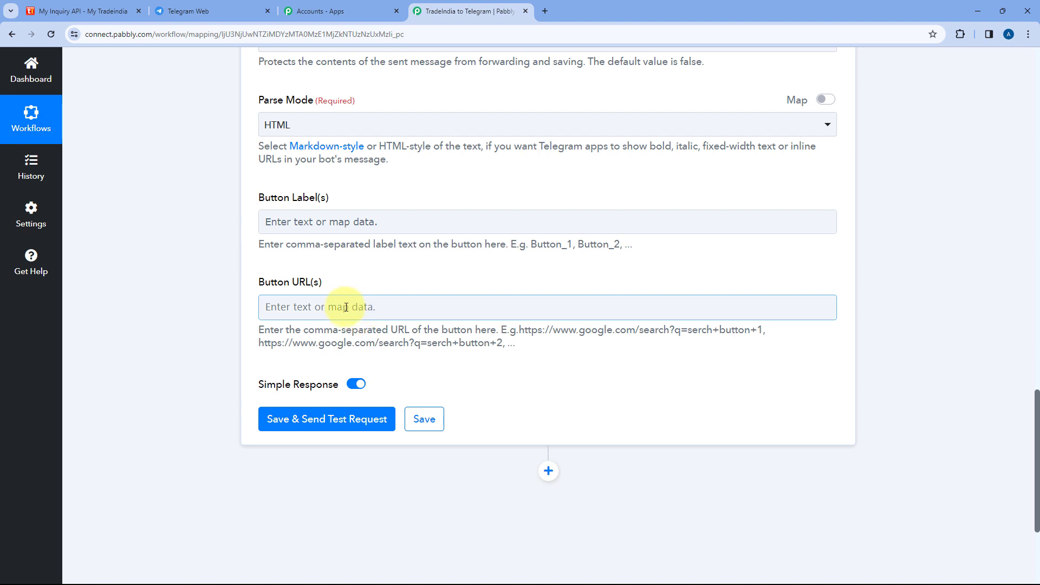
click(358, 296)
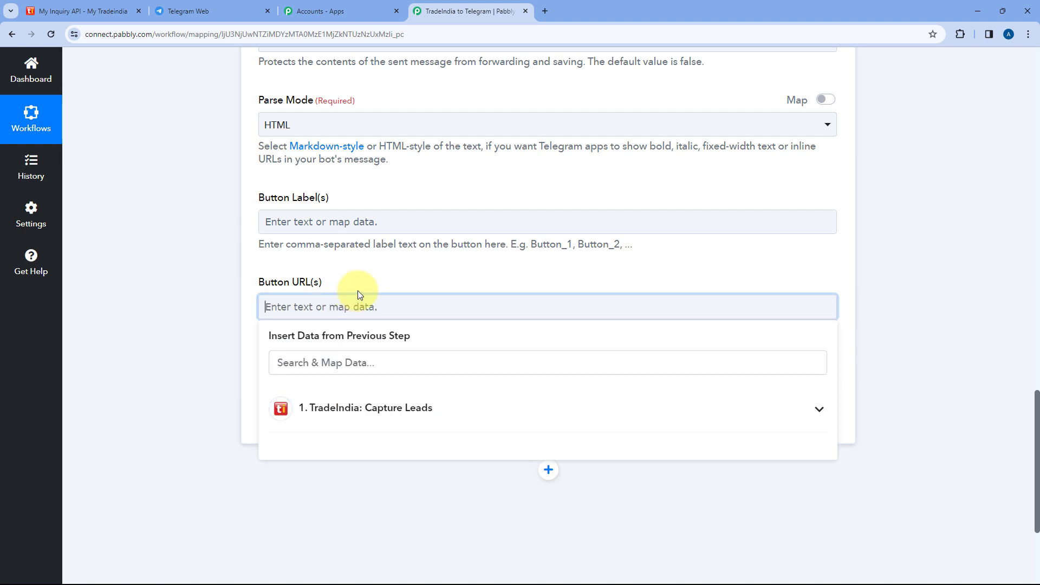
click(366, 282)
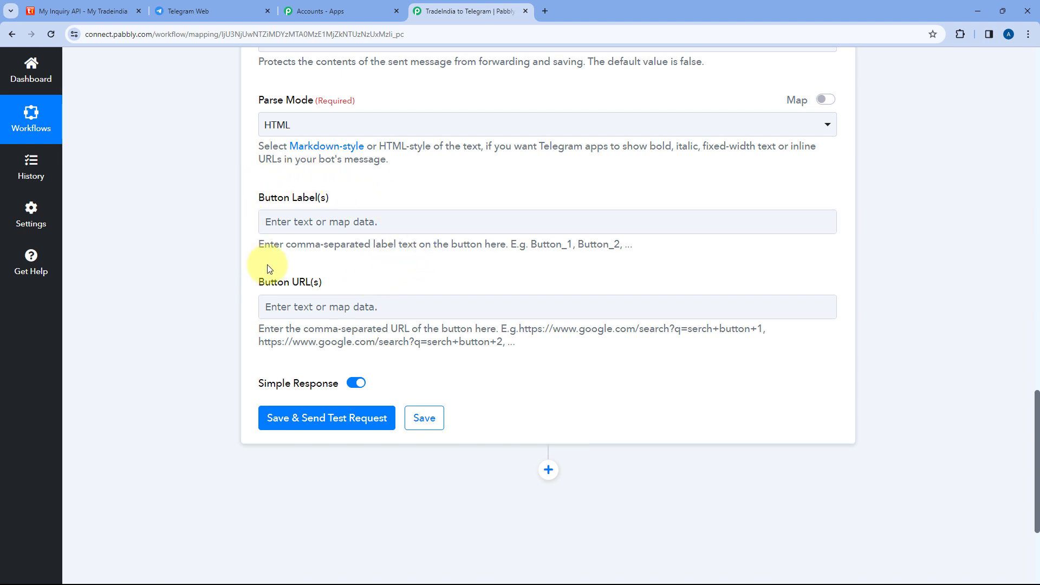
scroll(383, 279, up, 14)
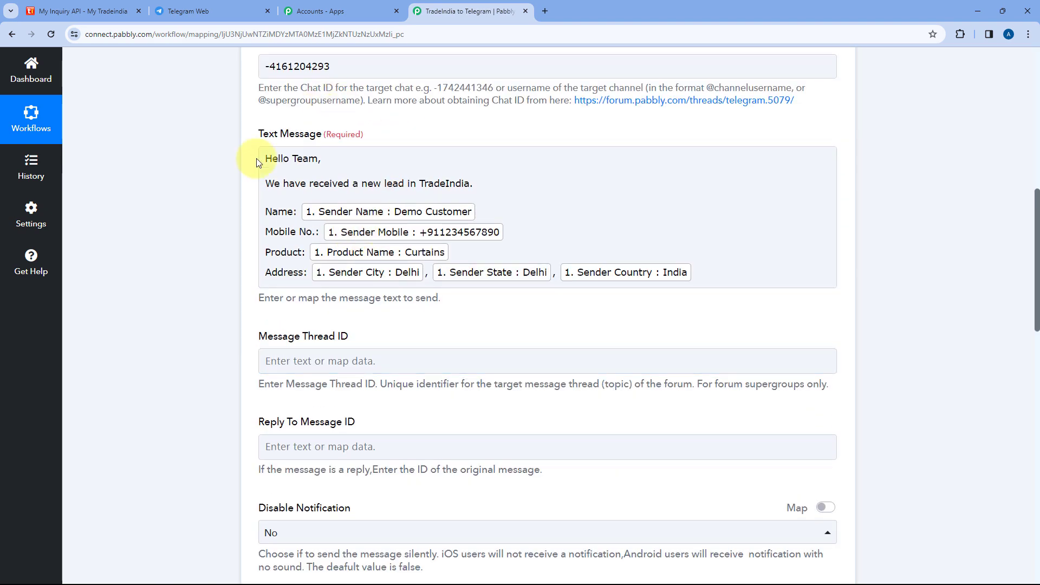
Step: Save and send a test message, getting Ok 1 and message ID 7 back
scroll(223, 224, down, 14)
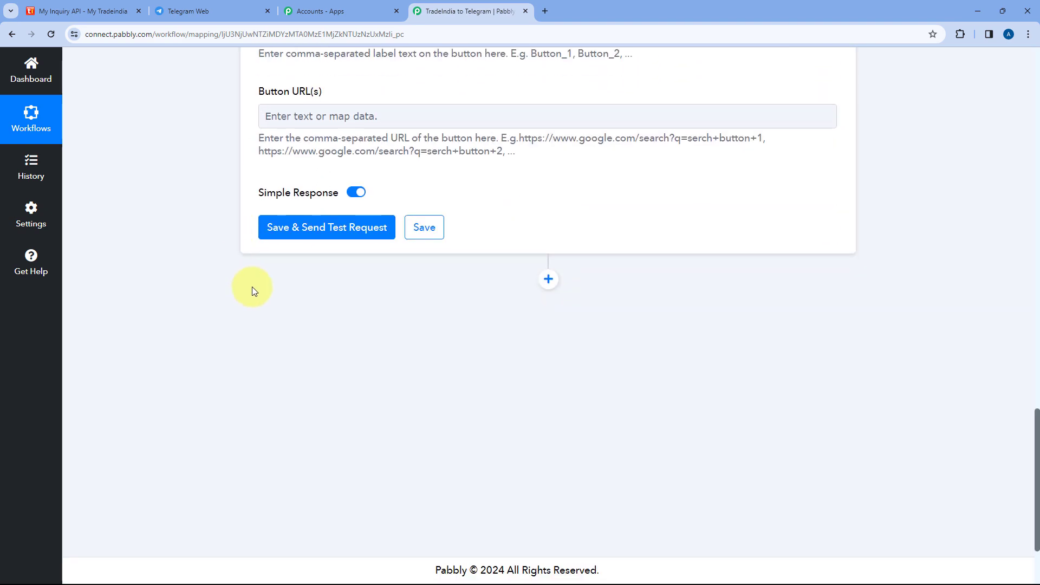
click(319, 229)
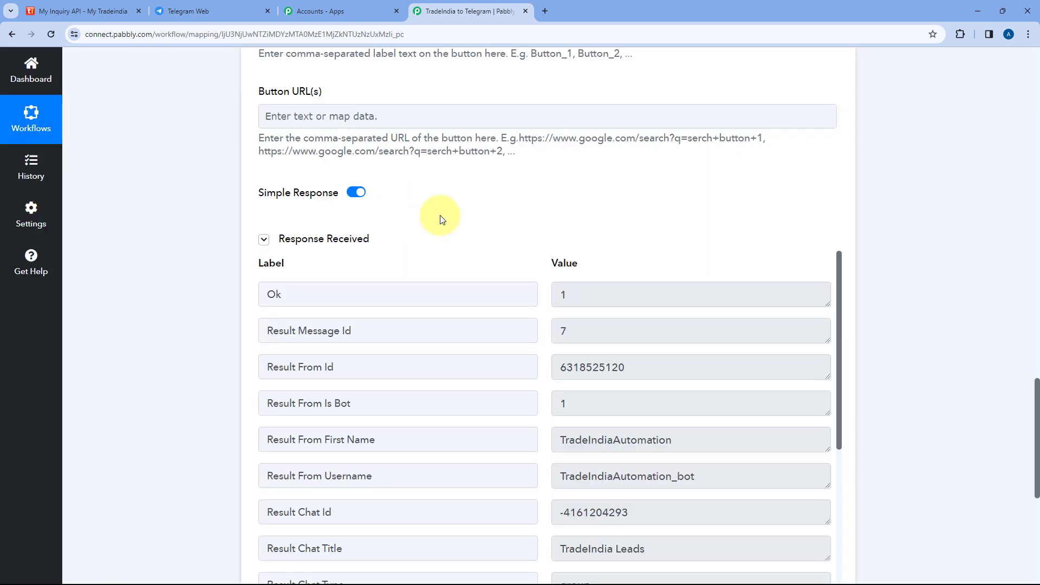
scroll(522, 279, down, 3)
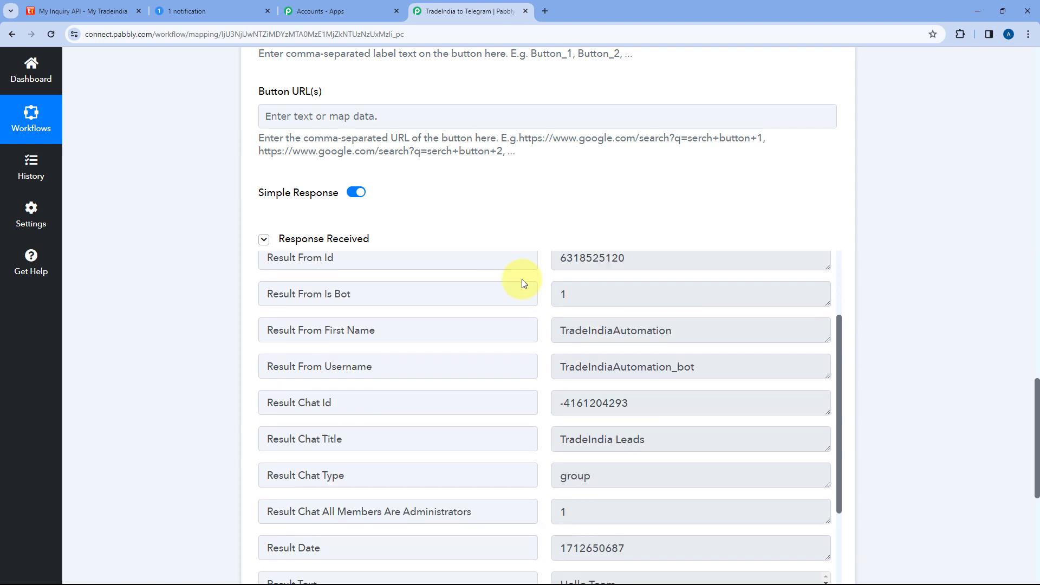
scroll(526, 282, down, 2)
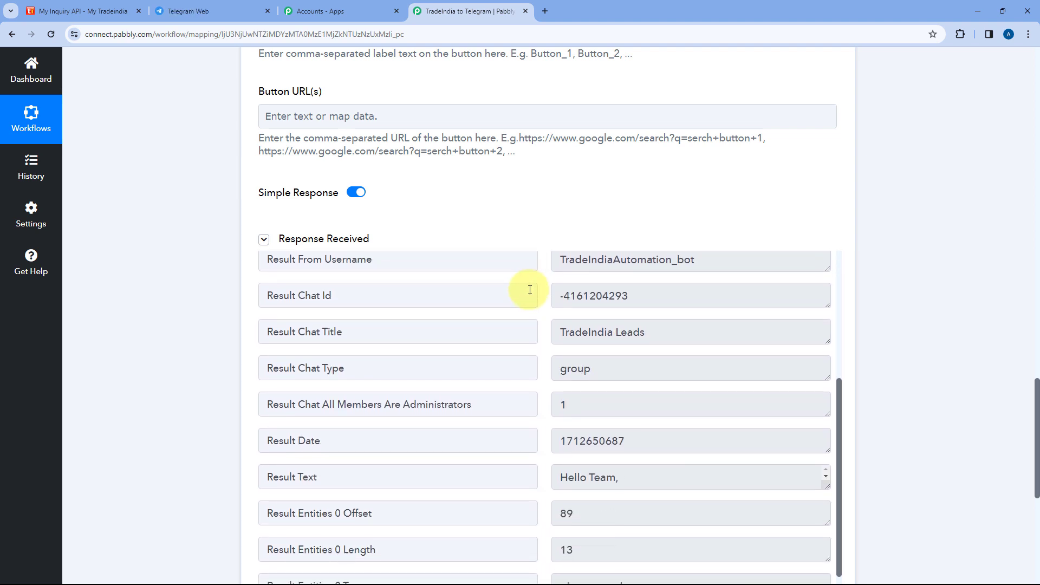
scroll(538, 320, up, 5)
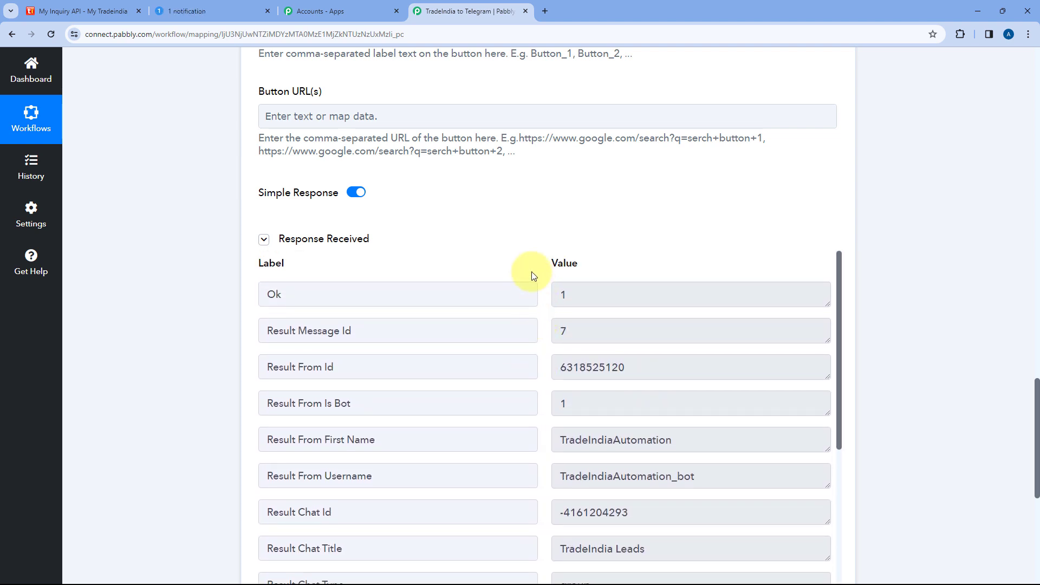
scroll(525, 257, up, 1)
scroll(525, 258, up, 20)
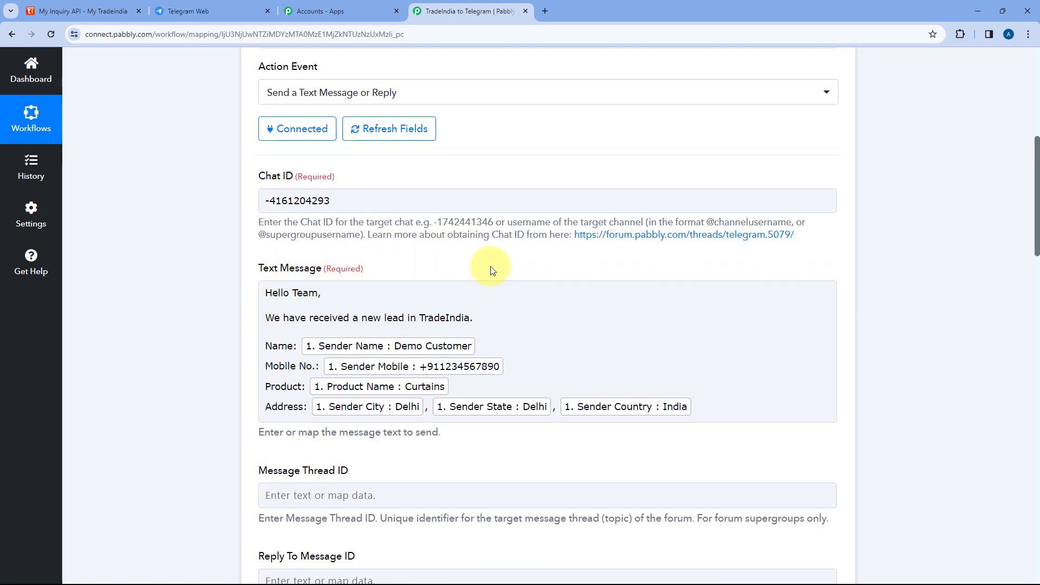
click(334, 200)
drag(334, 201, 251, 204)
click(358, 177)
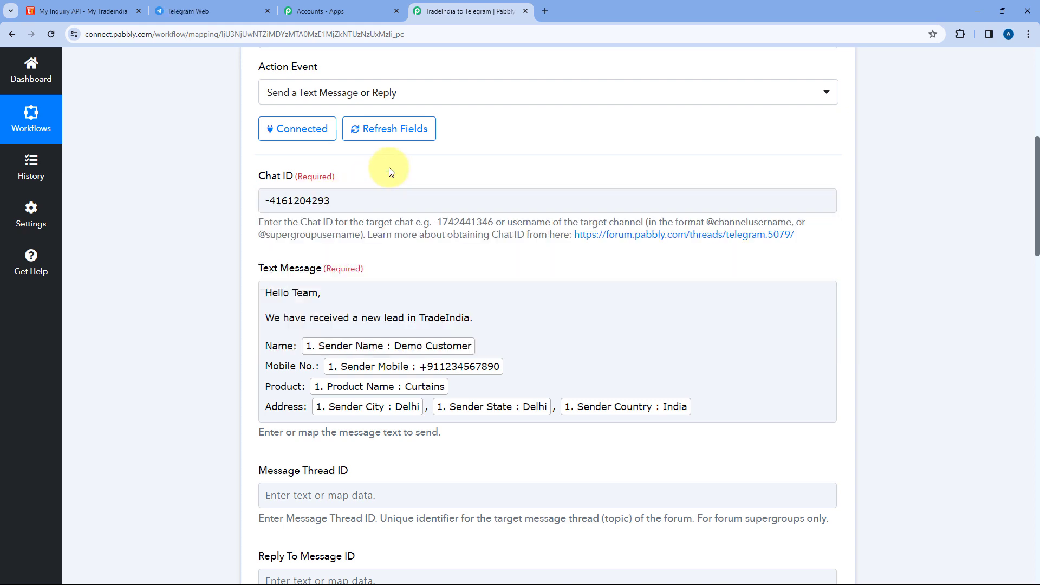
Step: Check the TradeIndia Leads chat for the bot's lead message with name, product and address
click(232, 9)
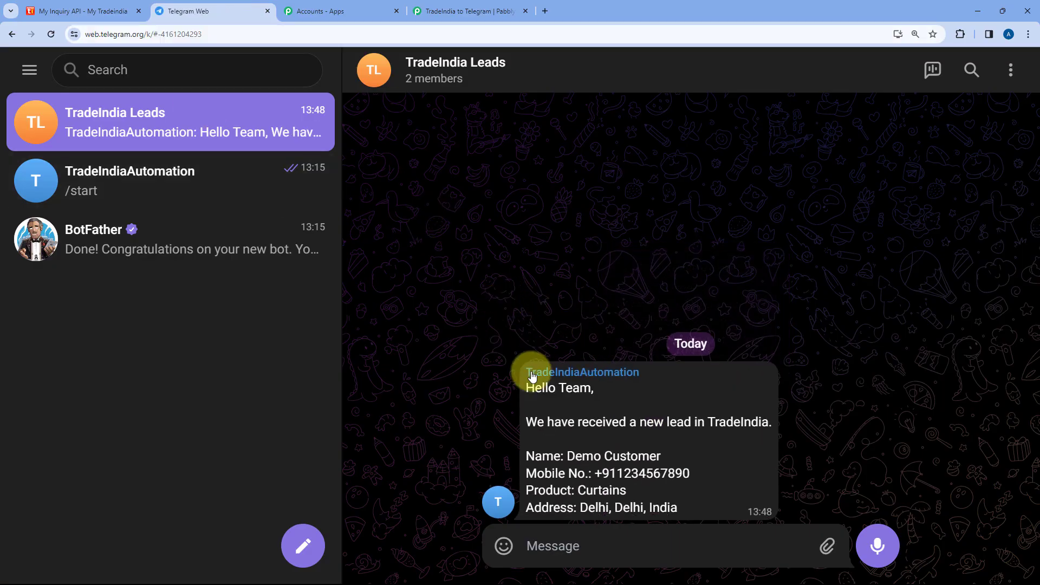
double_click(586, 374)
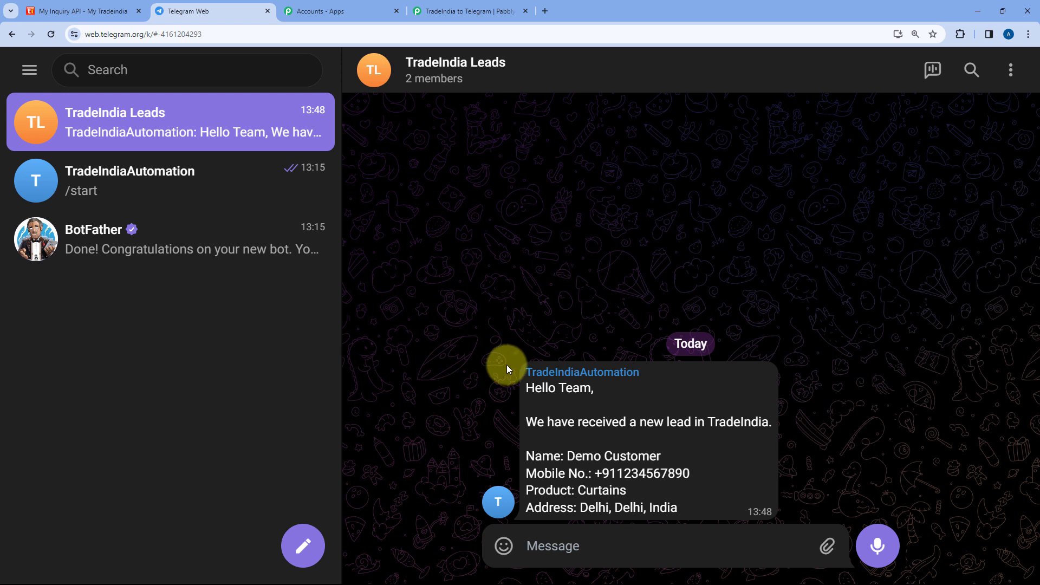
double_click(547, 385)
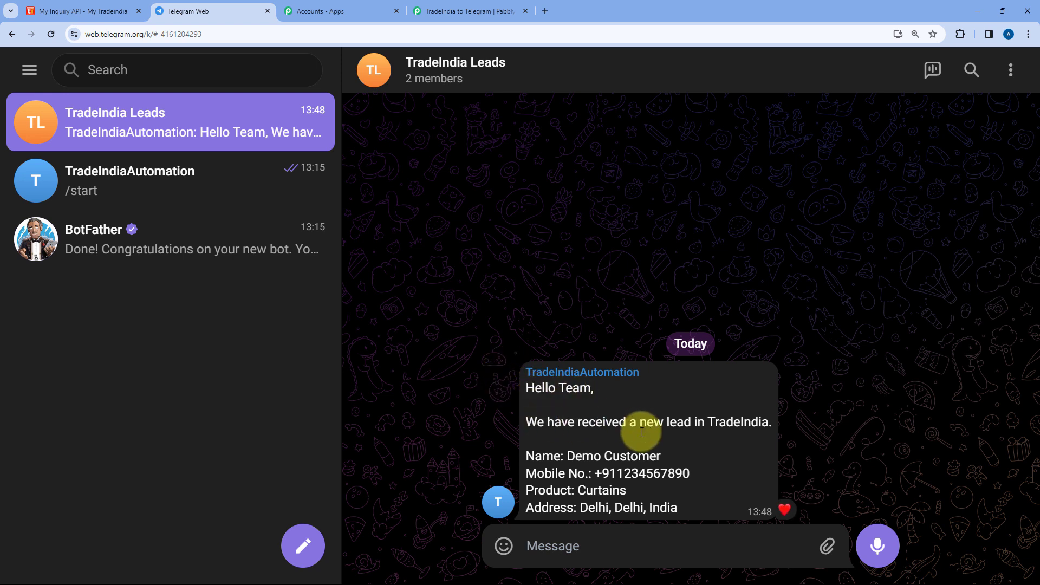
drag(566, 456, 579, 491)
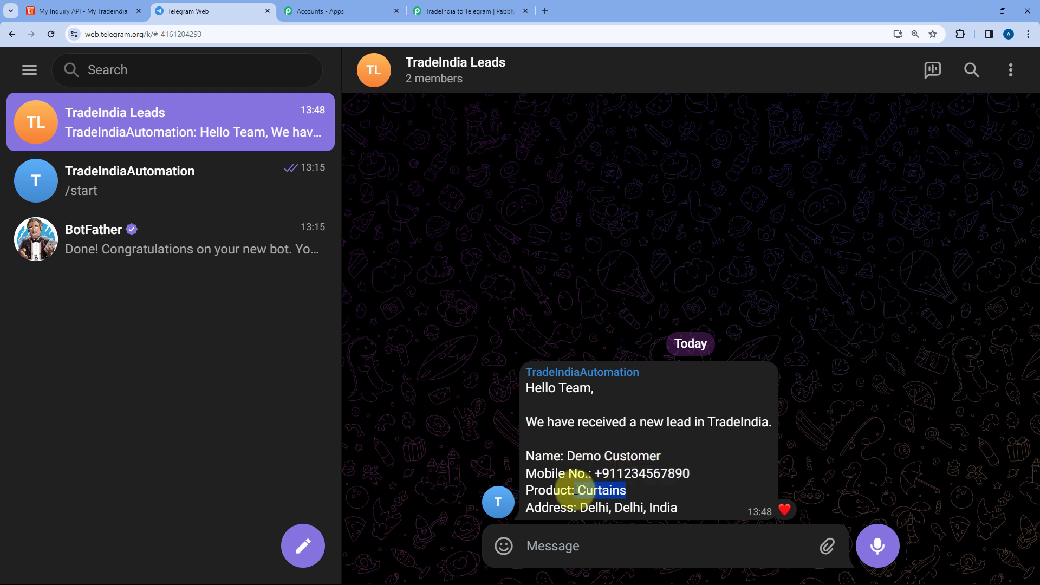
drag(678, 508, 585, 507)
click(539, 318)
click(471, 11)
Step: Collapse the Telegram Bot action card in the TradeIndia to Telegram workflow
scroll(623, 217, up, 4)
scroll(607, 152, up, 2)
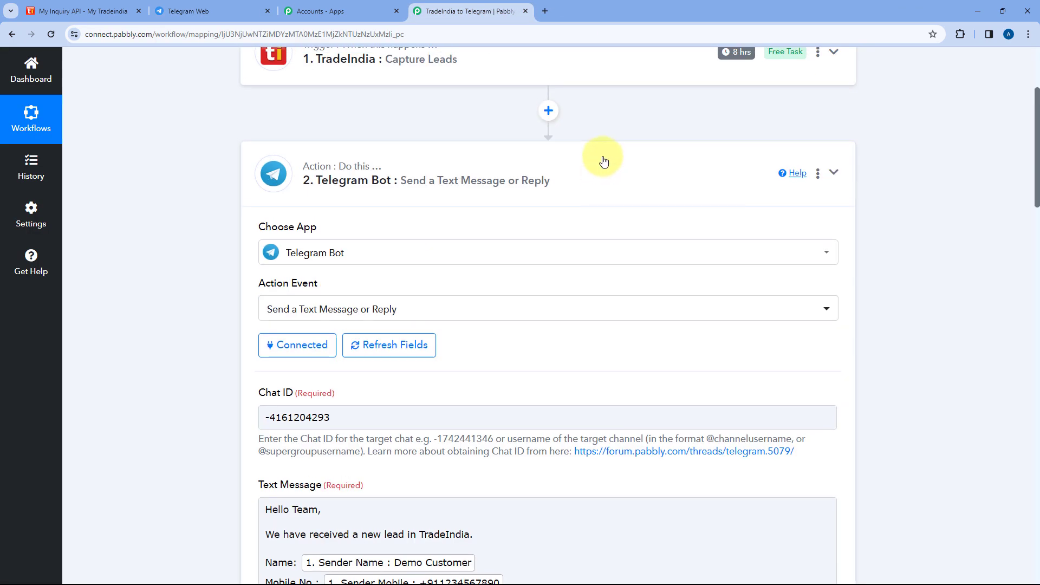
click(376, 263)
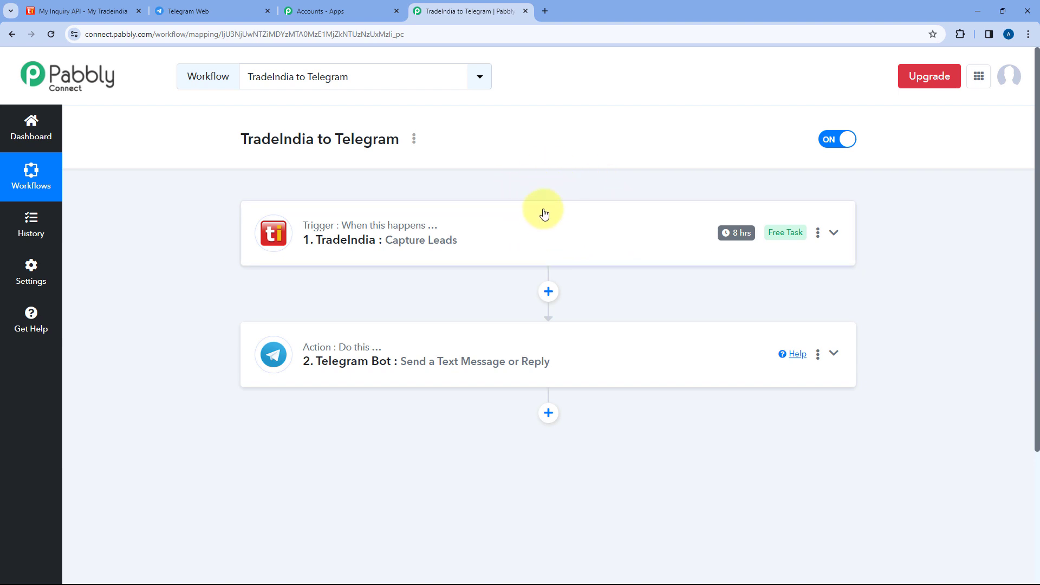
Step: Check the delivered lead in the Telegram group, then confirm both workflow steps are shown switched ON
mouse_move(735, 231)
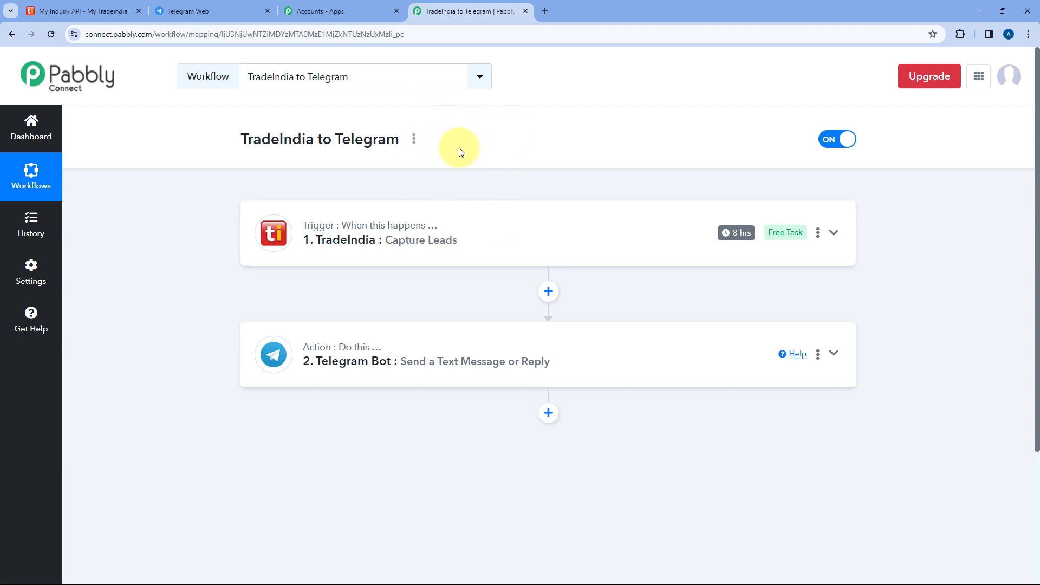
click(210, 7)
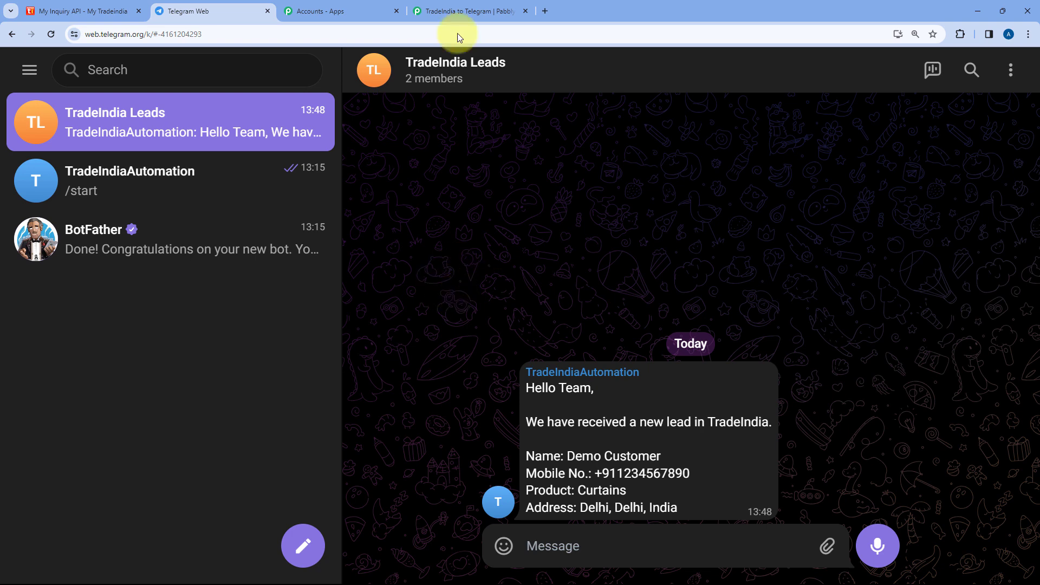
click(464, 10)
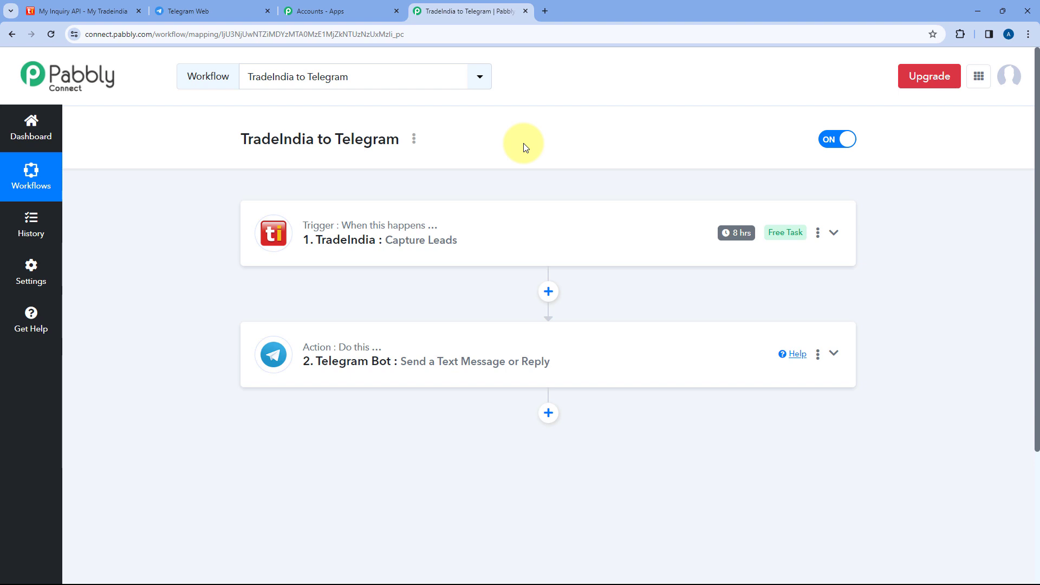
scroll(525, 148, down, 3)
scroll(531, 128, up, 2)
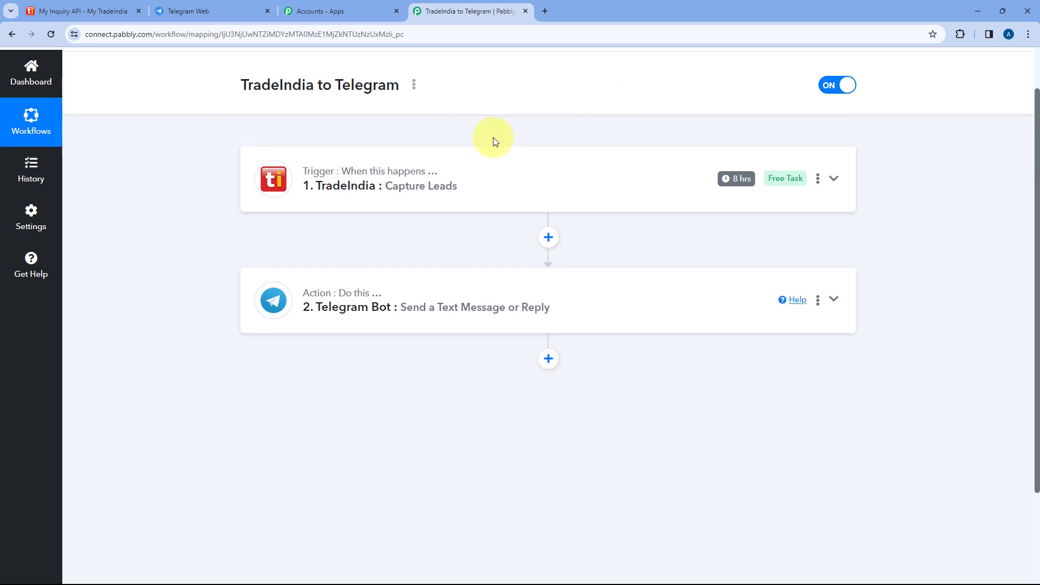
scroll(477, 229, up, 1)
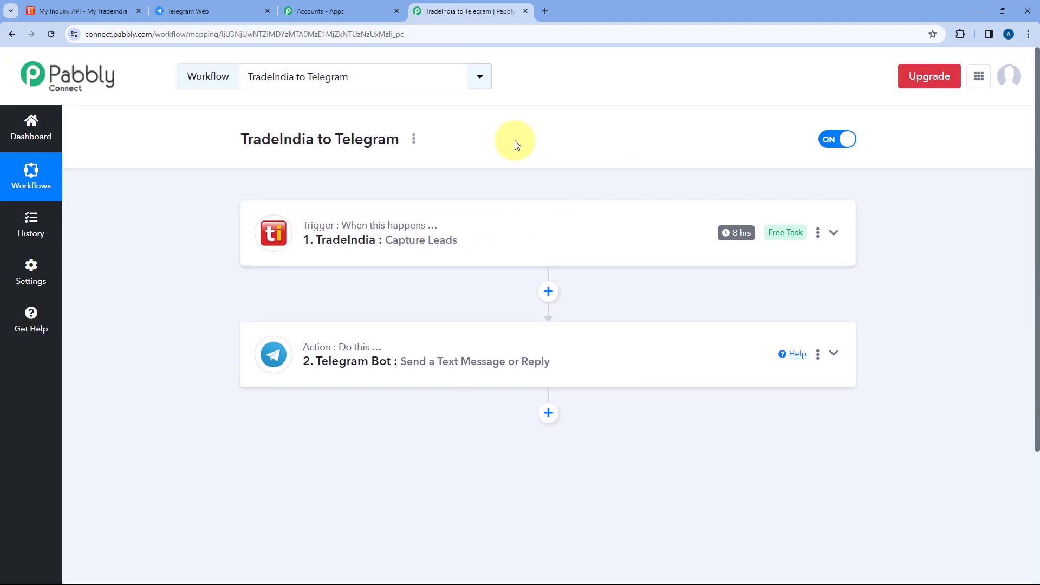